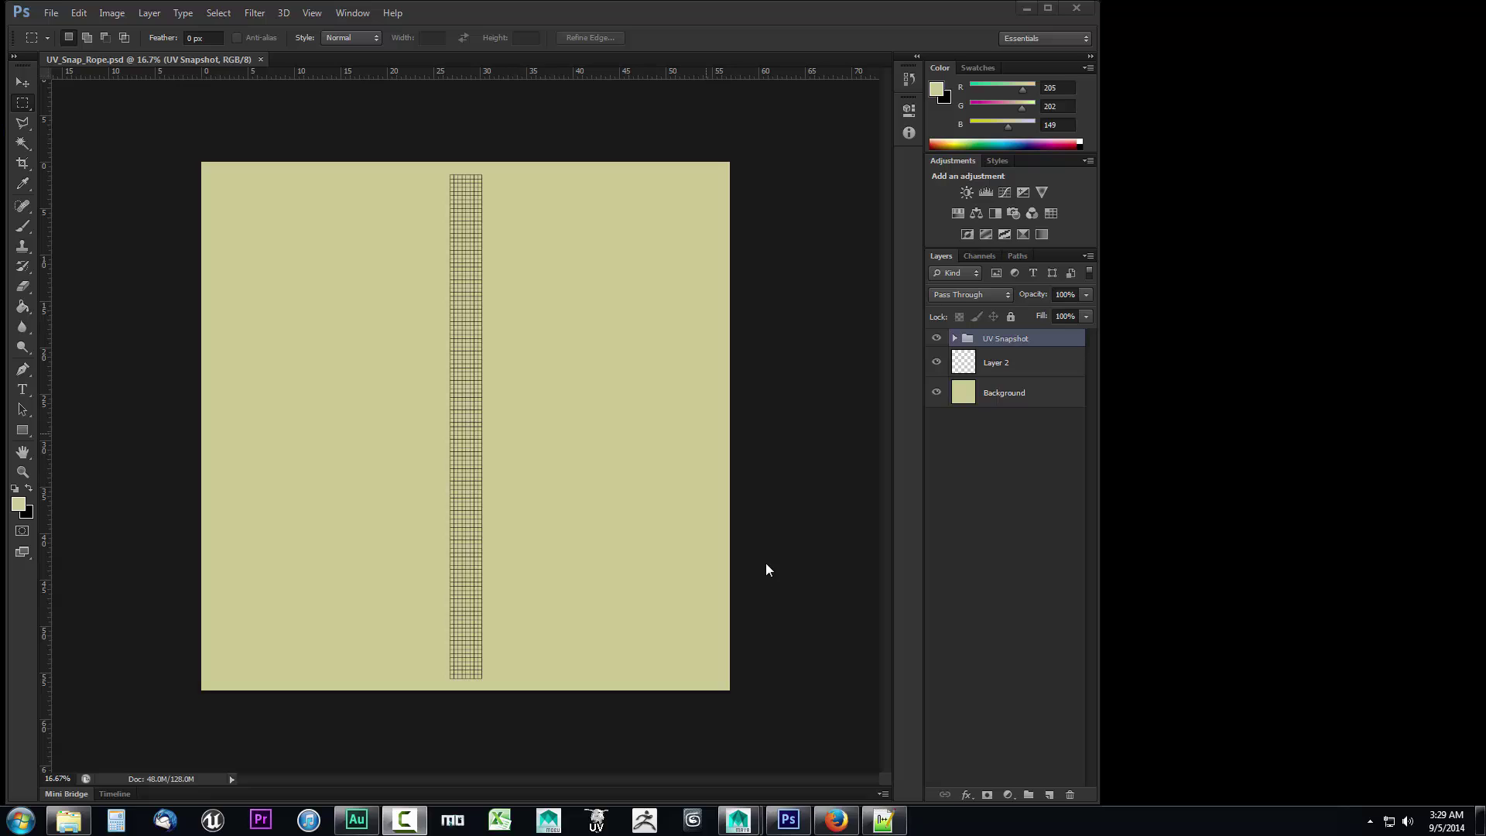
Bring up the blank Notepad++ note beside the Photoshop document and return to Photoshop.
click(883, 820)
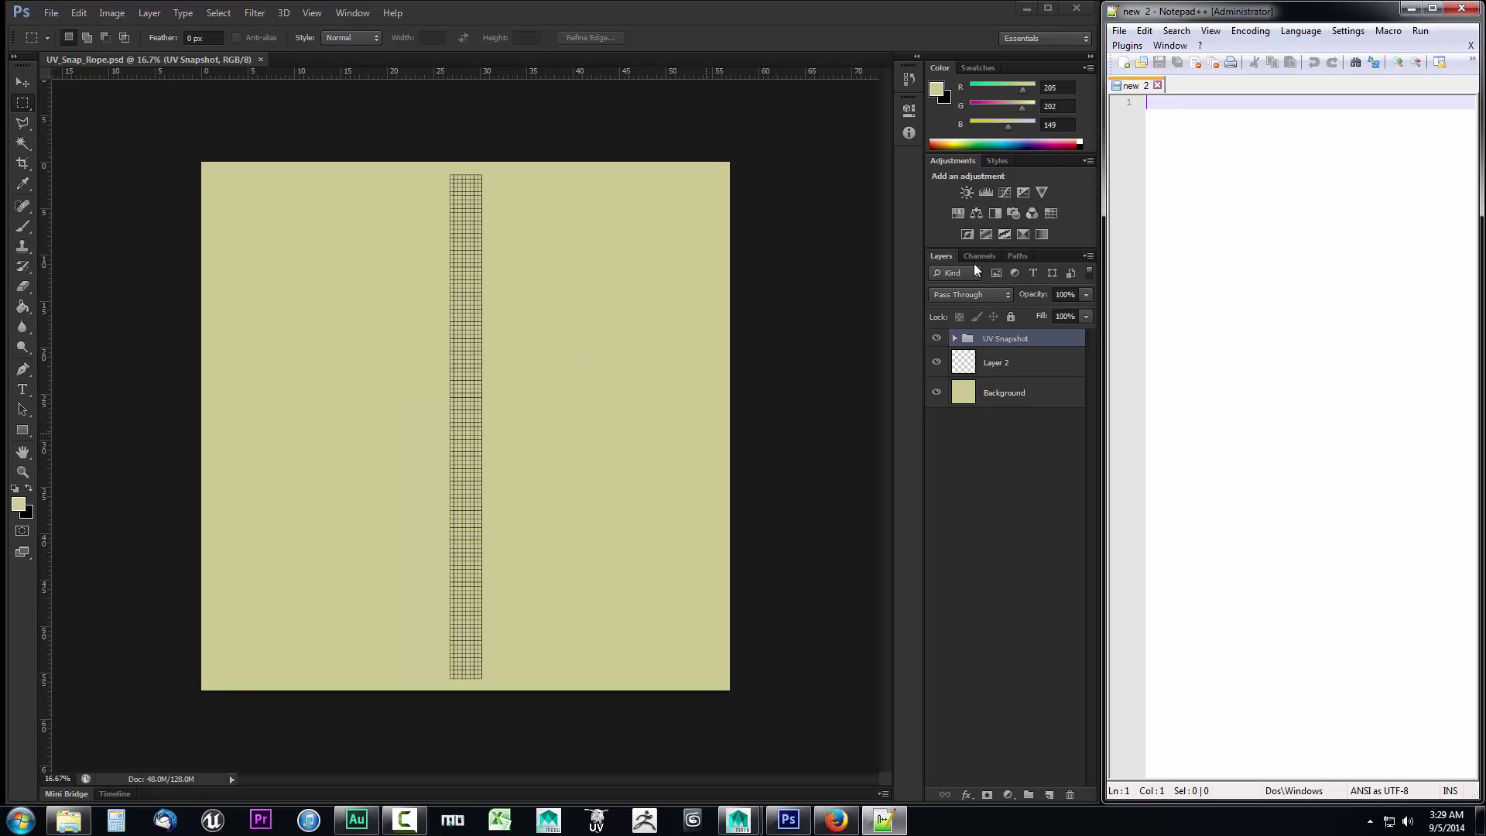
click(755, 311)
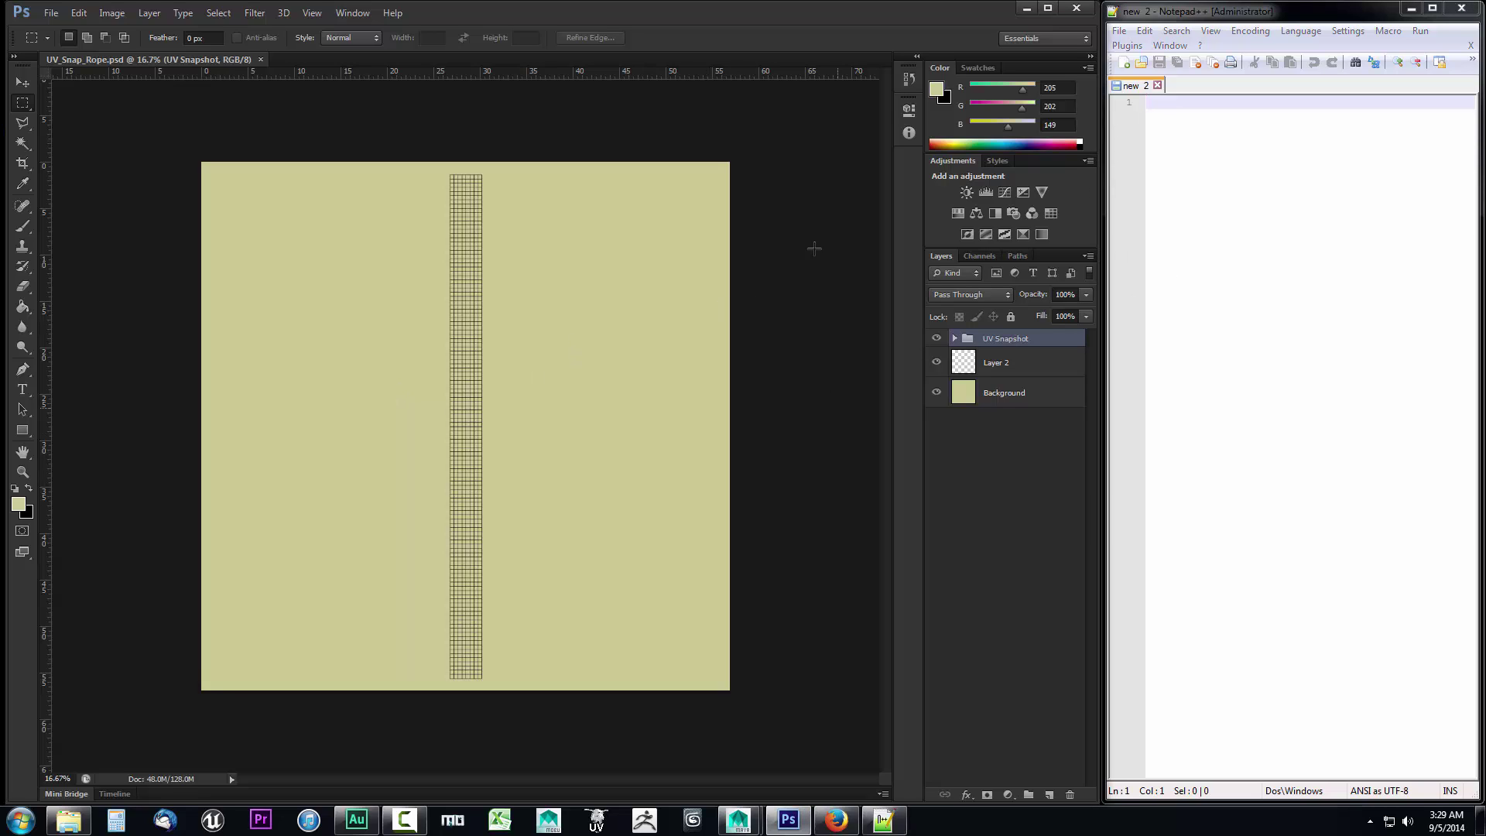
click(1152, 312)
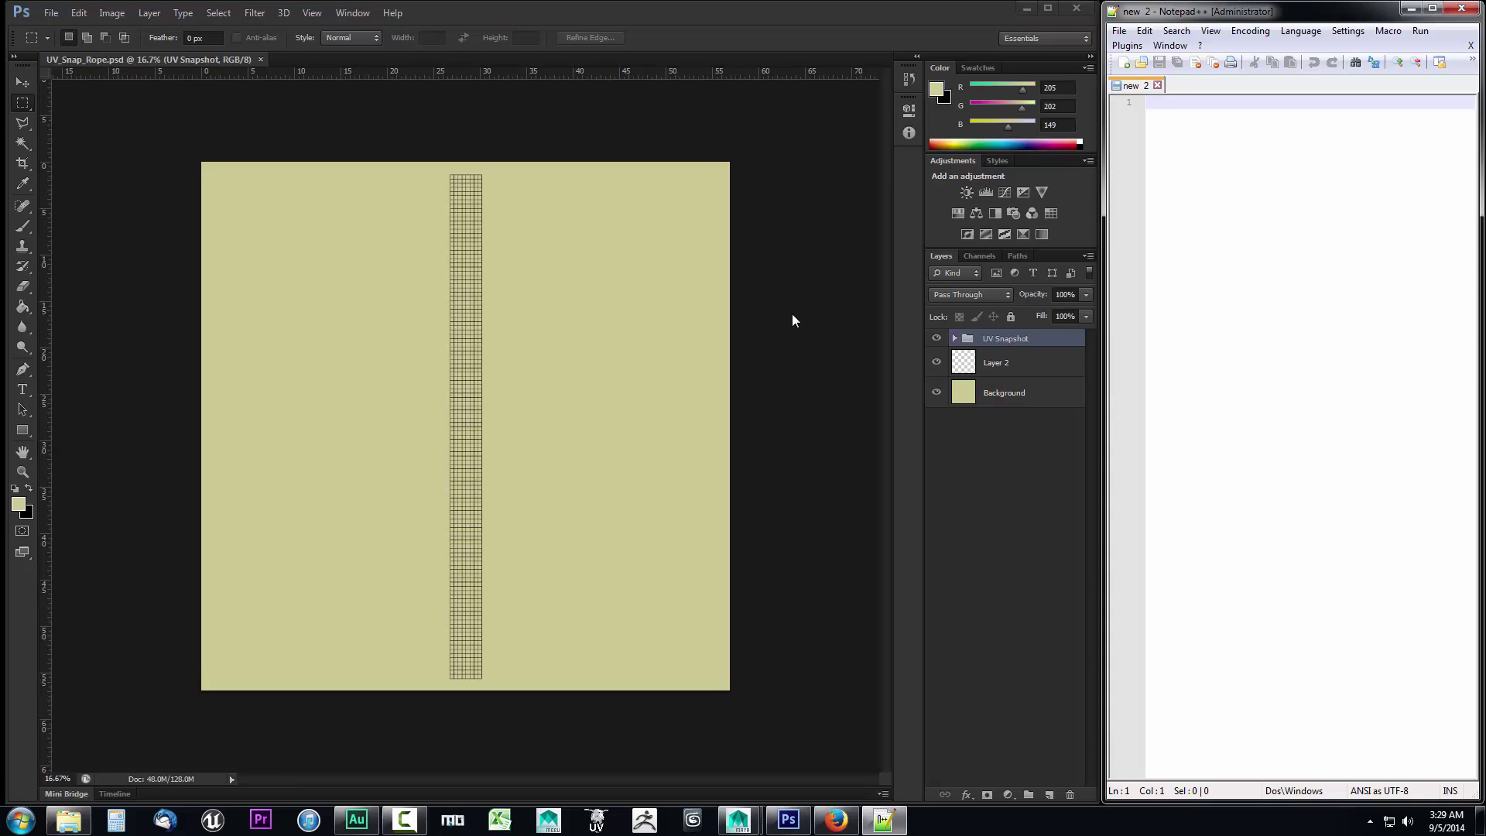
click(828, 311)
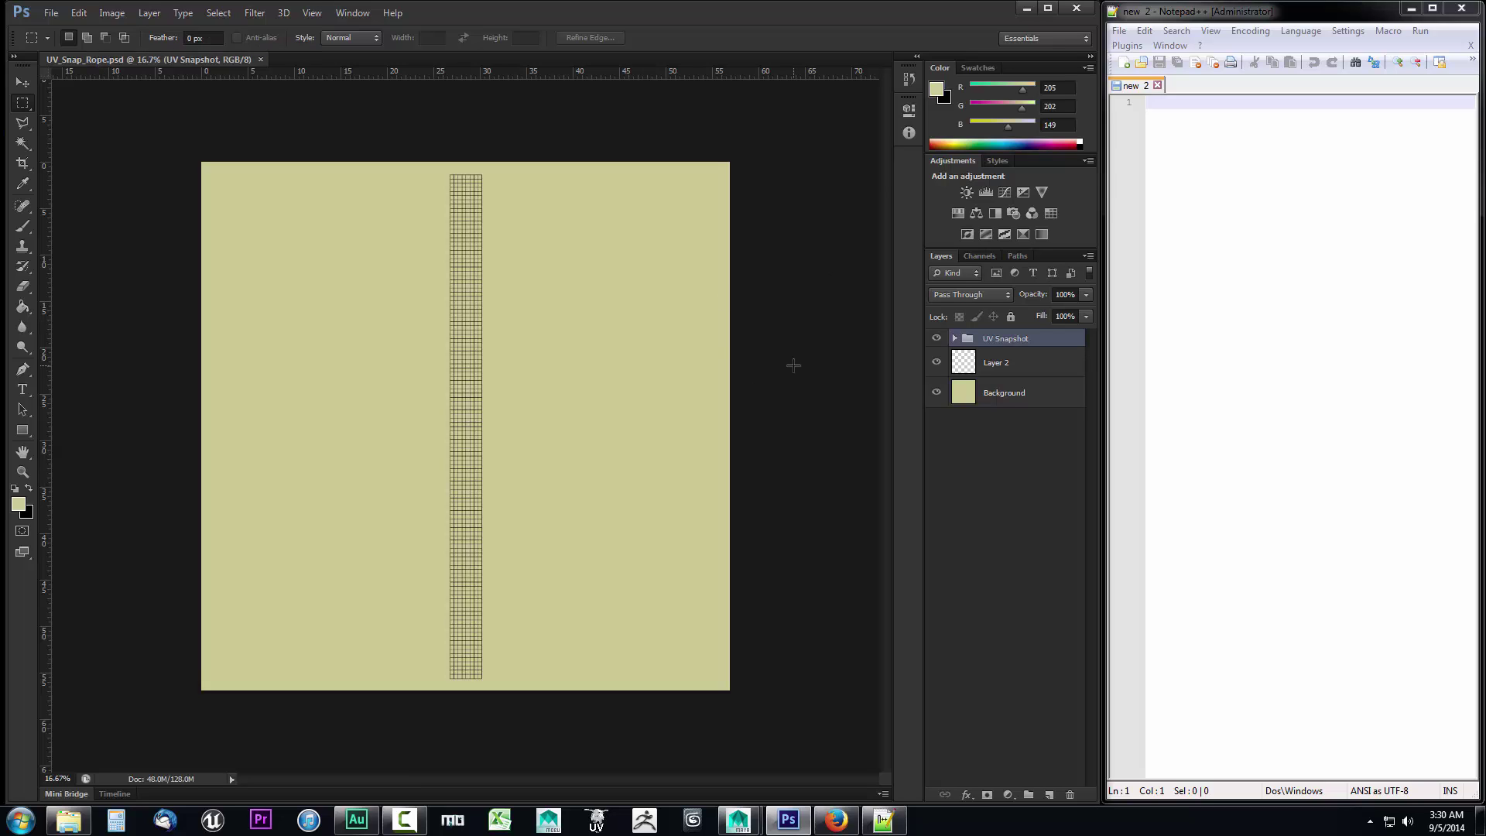
Start a new Photoshop document and set its height to 2048 pixels.
click(51, 14)
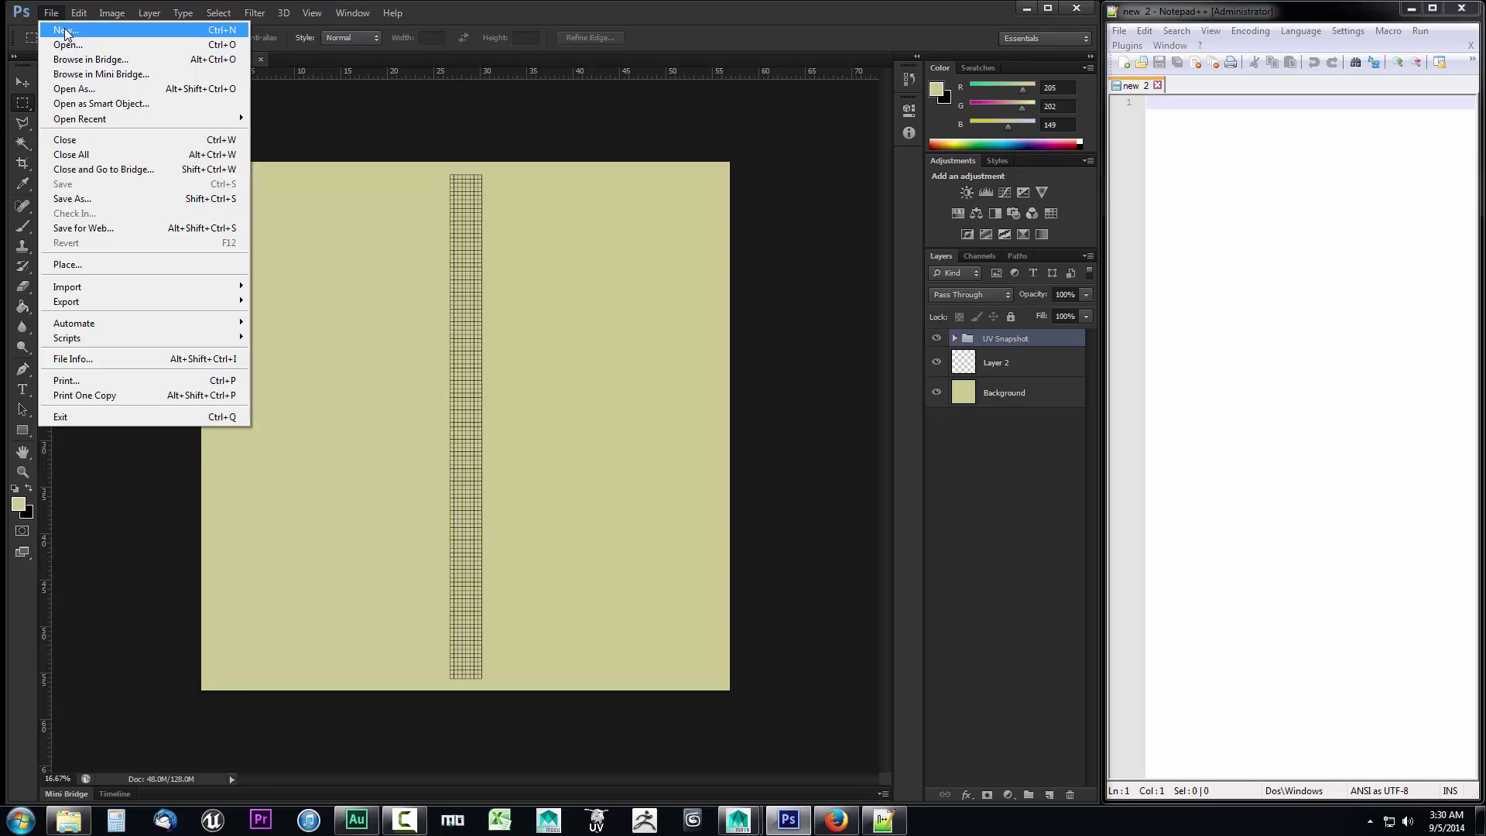
click(64, 31)
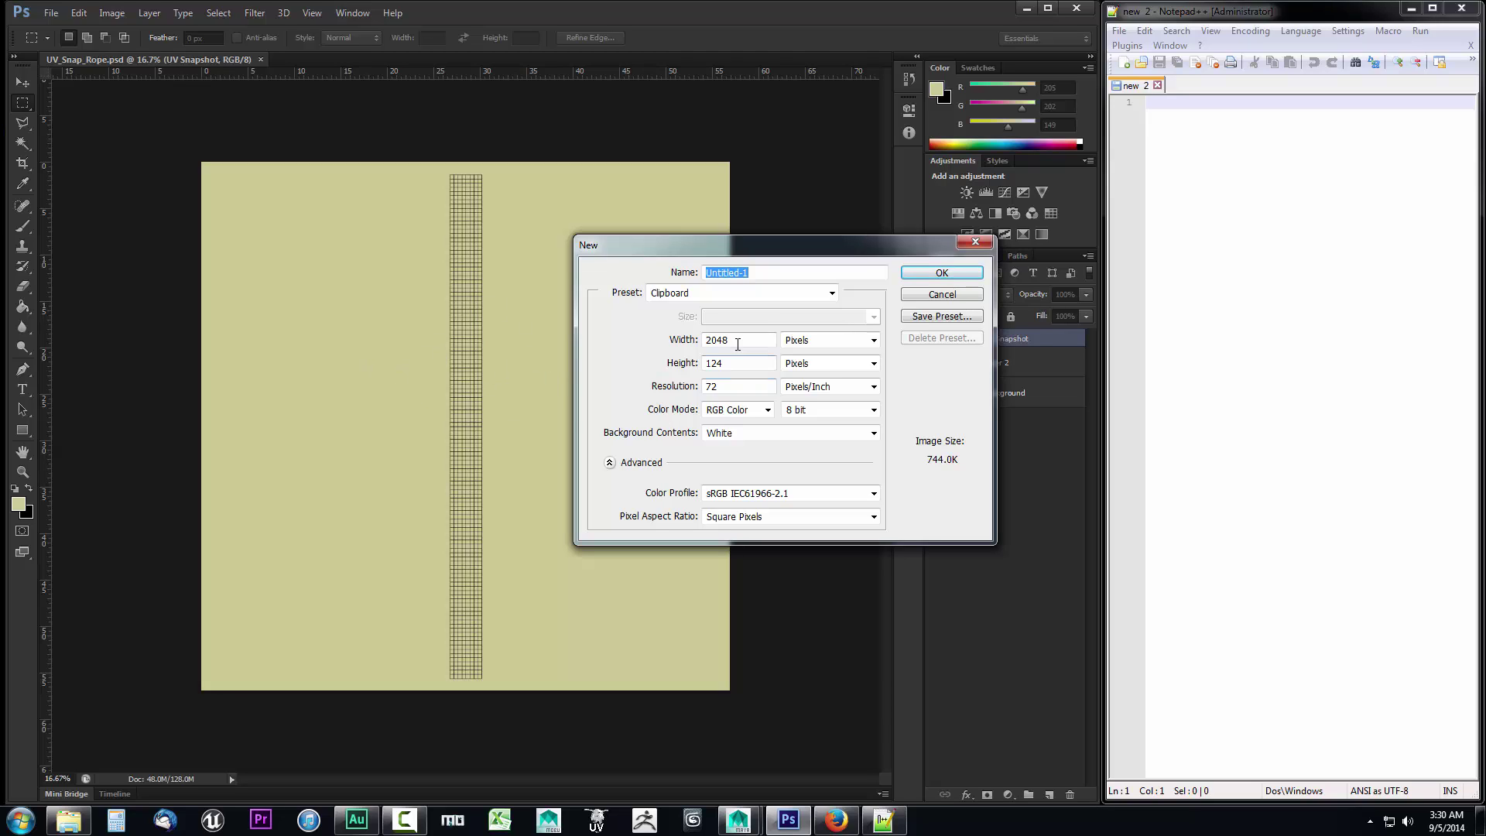
double_click(701, 365)
text(120)
text(48)
Switch to Notepad++, write "1. Create New File at half resolution." and start a second line with "2.".
click(1240, 170)
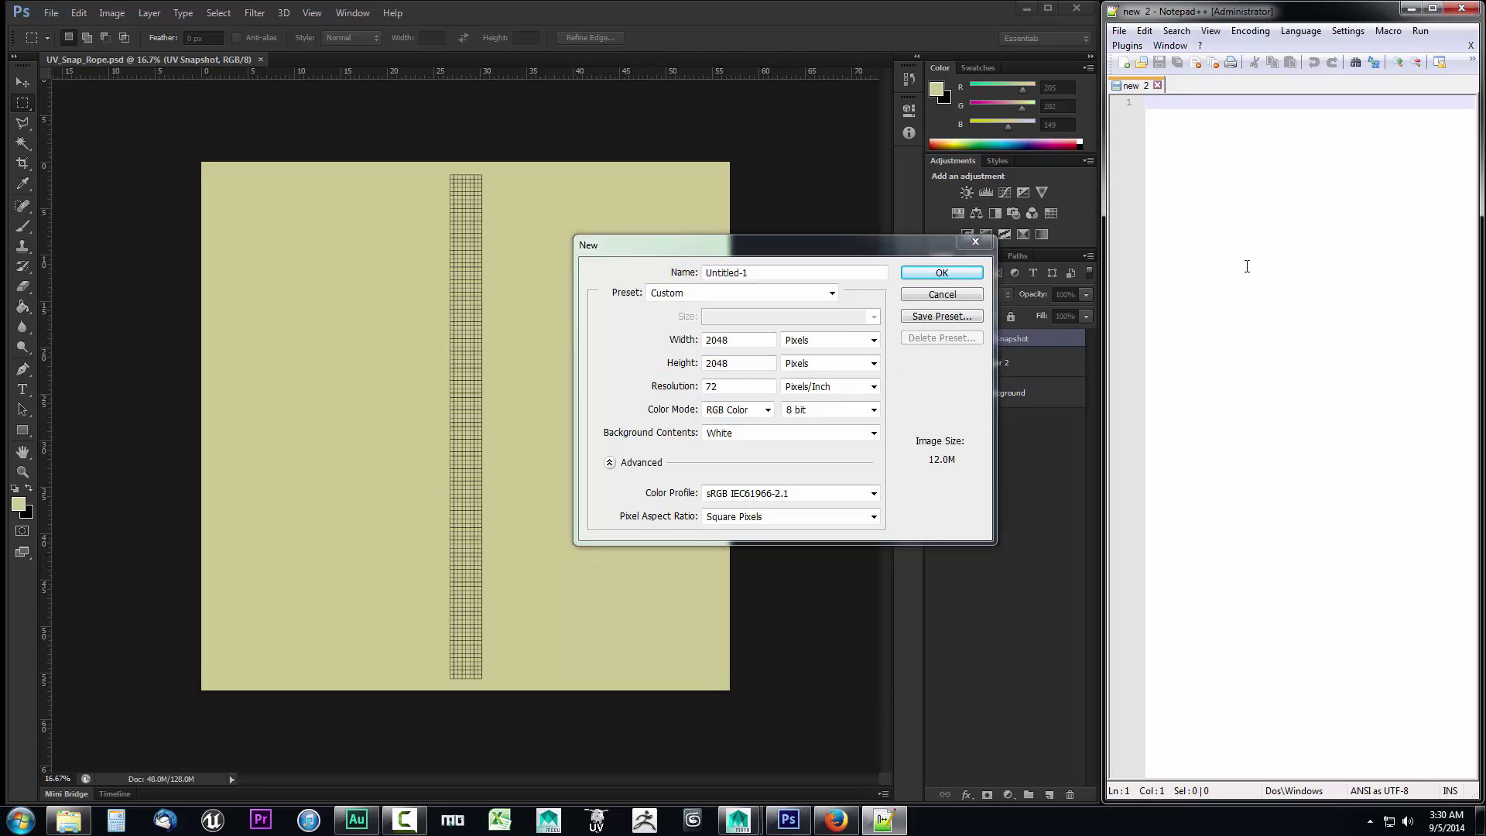
text(1. C)
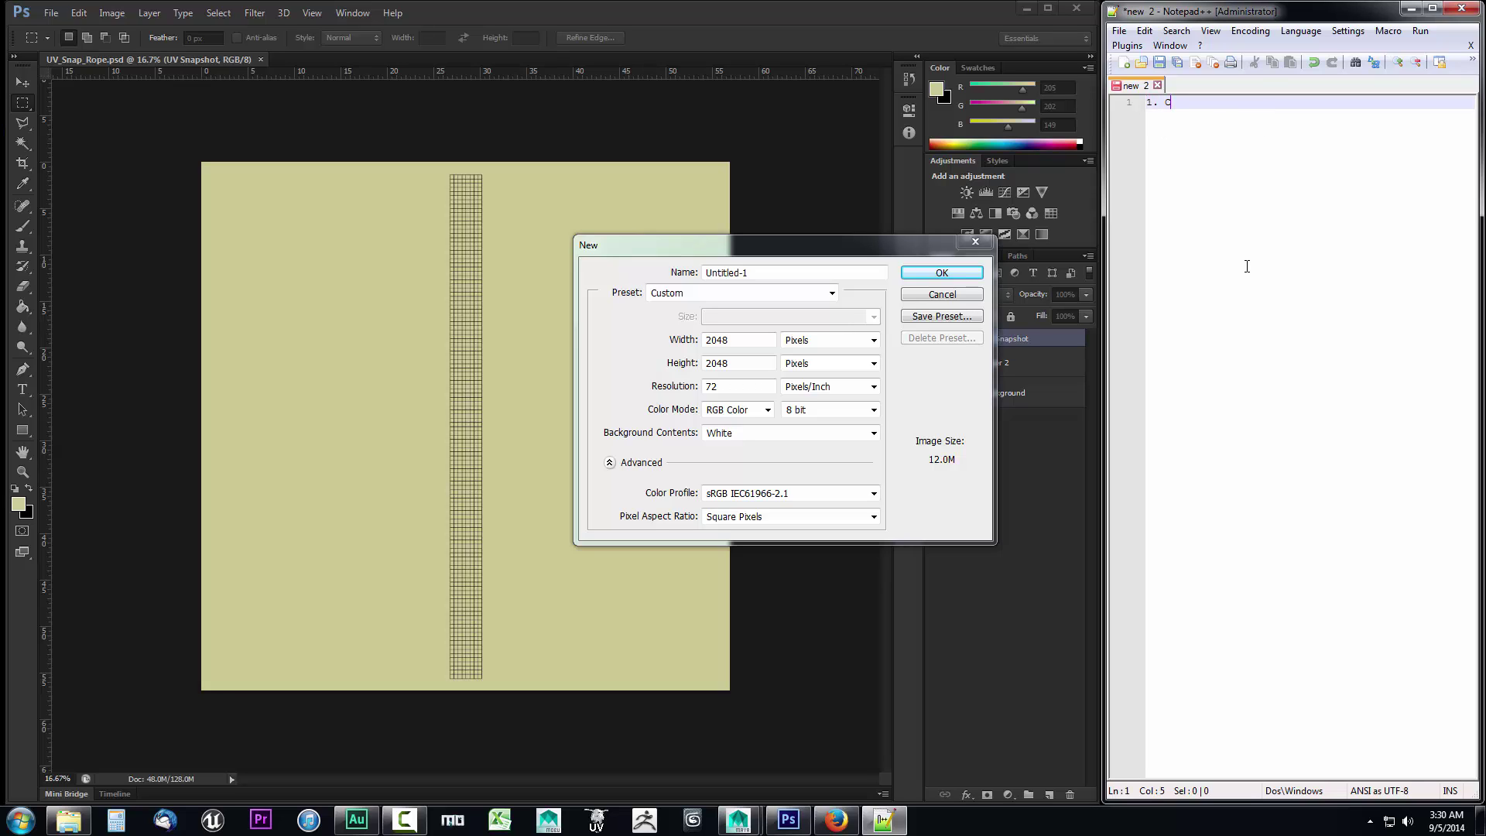
text(reate New File at half resolution)
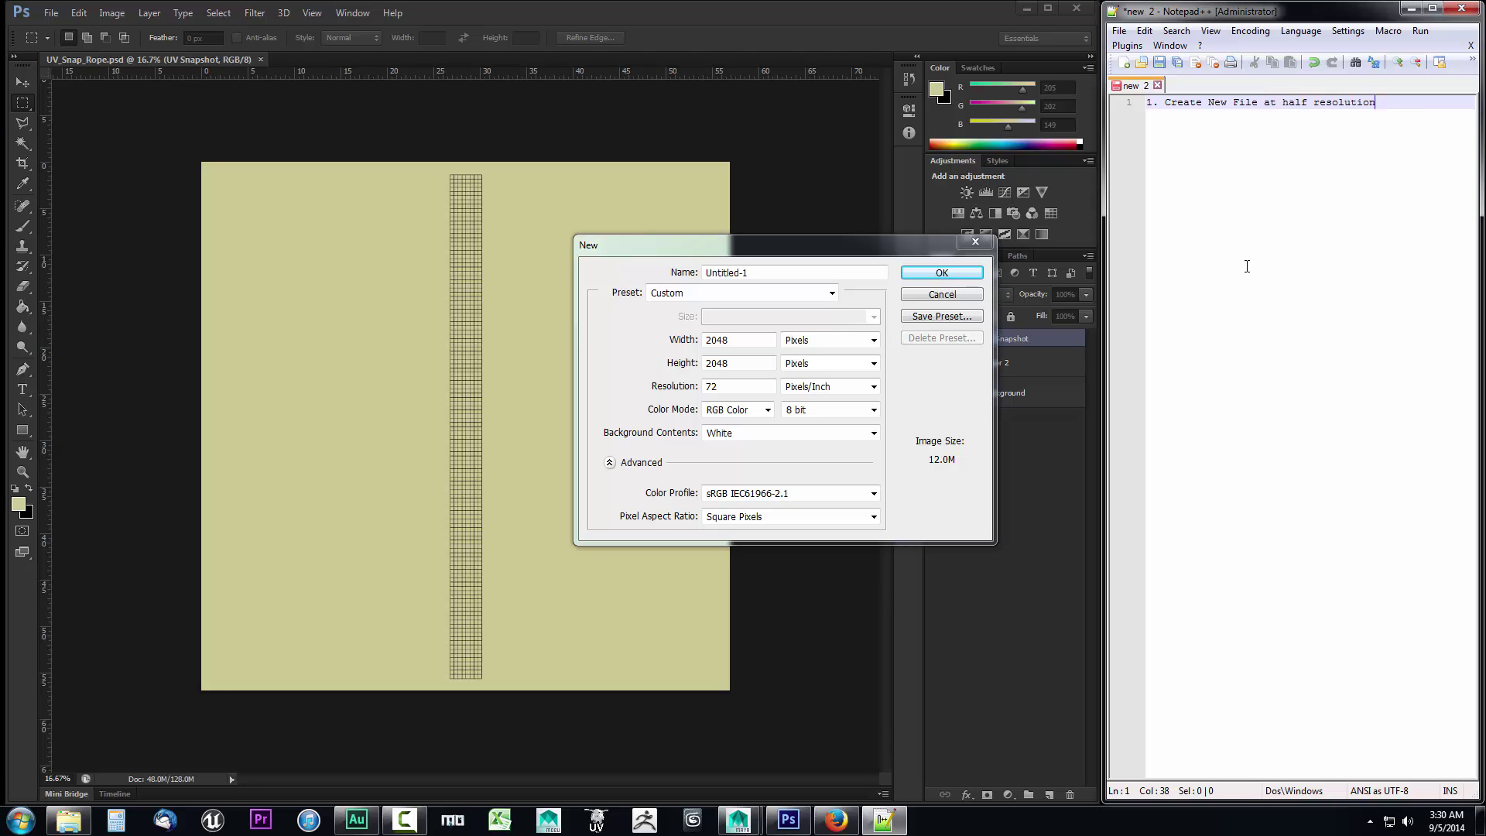
text(.)
key(Return)
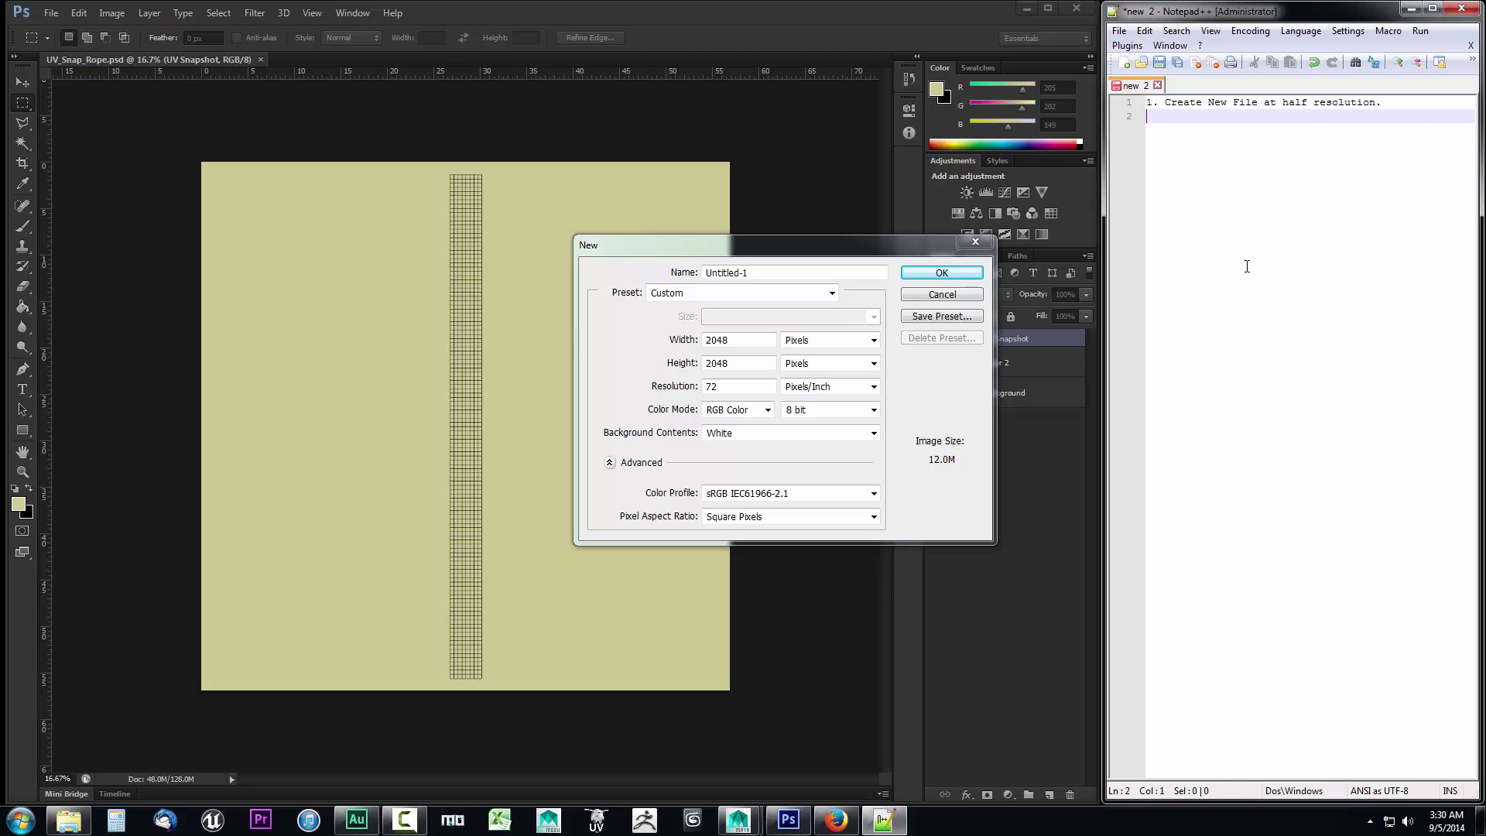
text(2.)
Create the 2048 × 2048 pixel document in Photoshop and compare it with UV_Snap_Rope.psd.
click(441, 354)
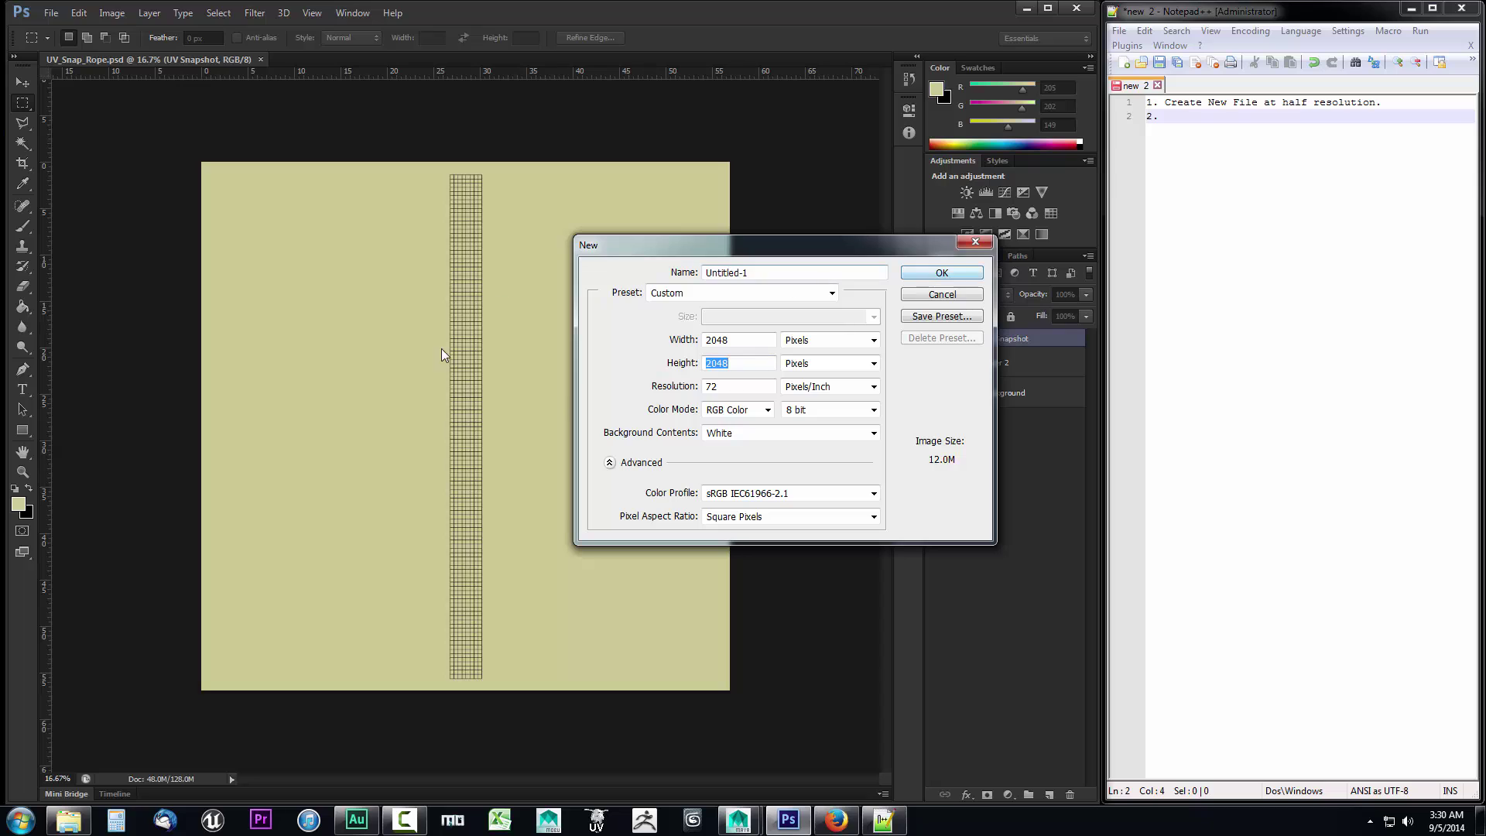
click(942, 275)
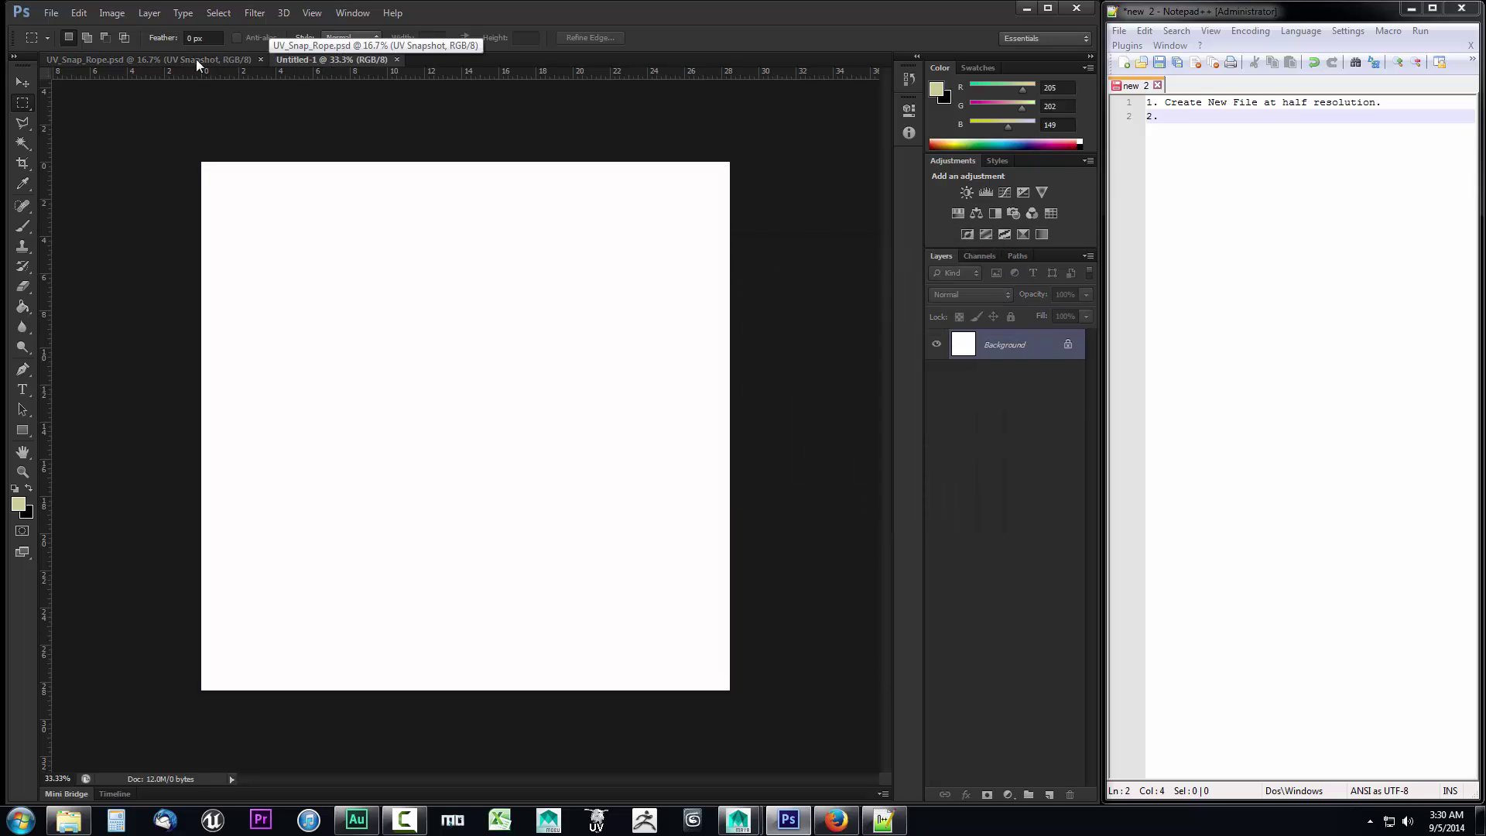
click(197, 59)
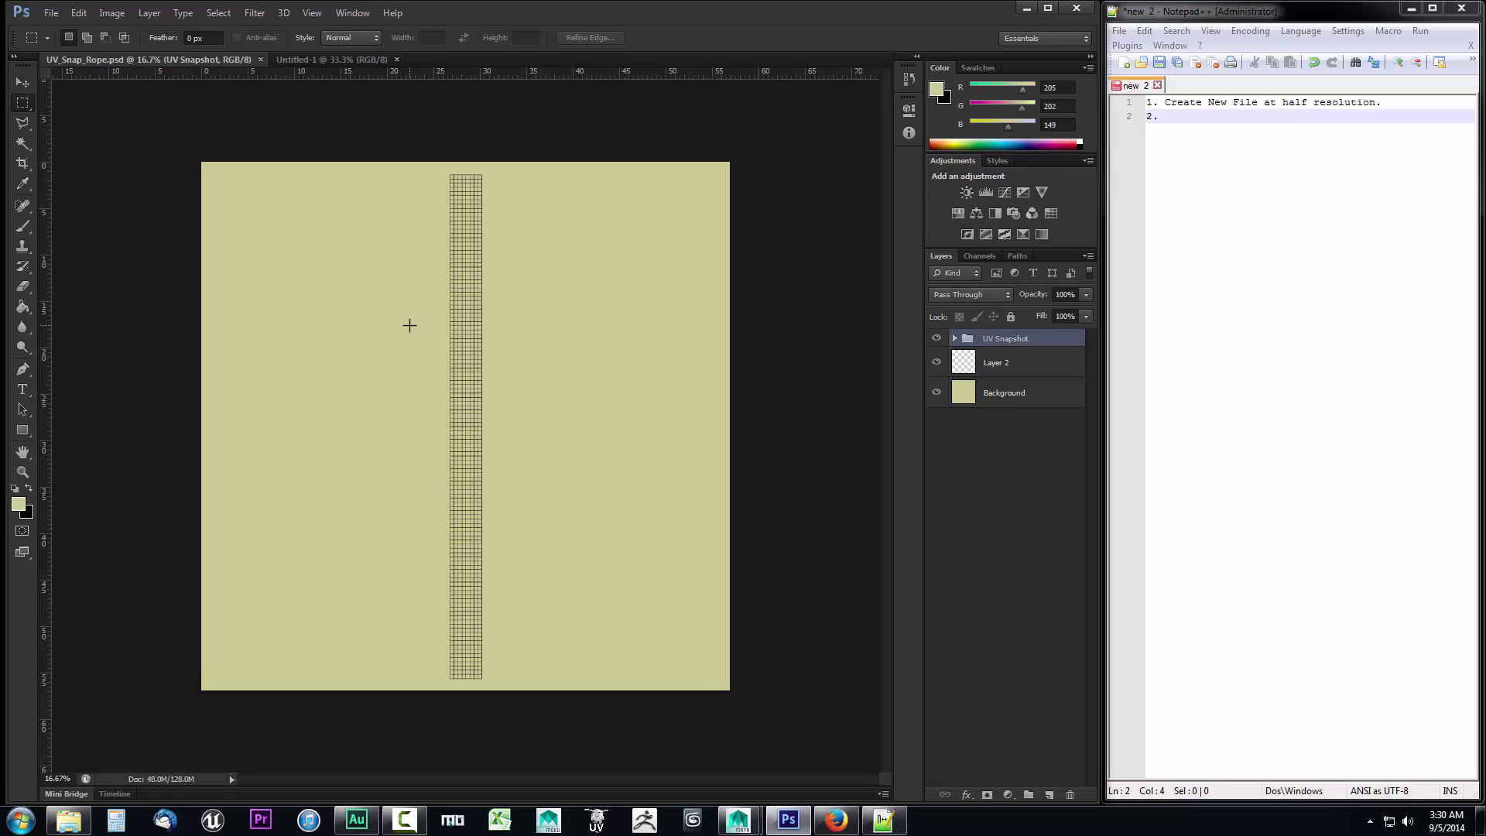
click(328, 59)
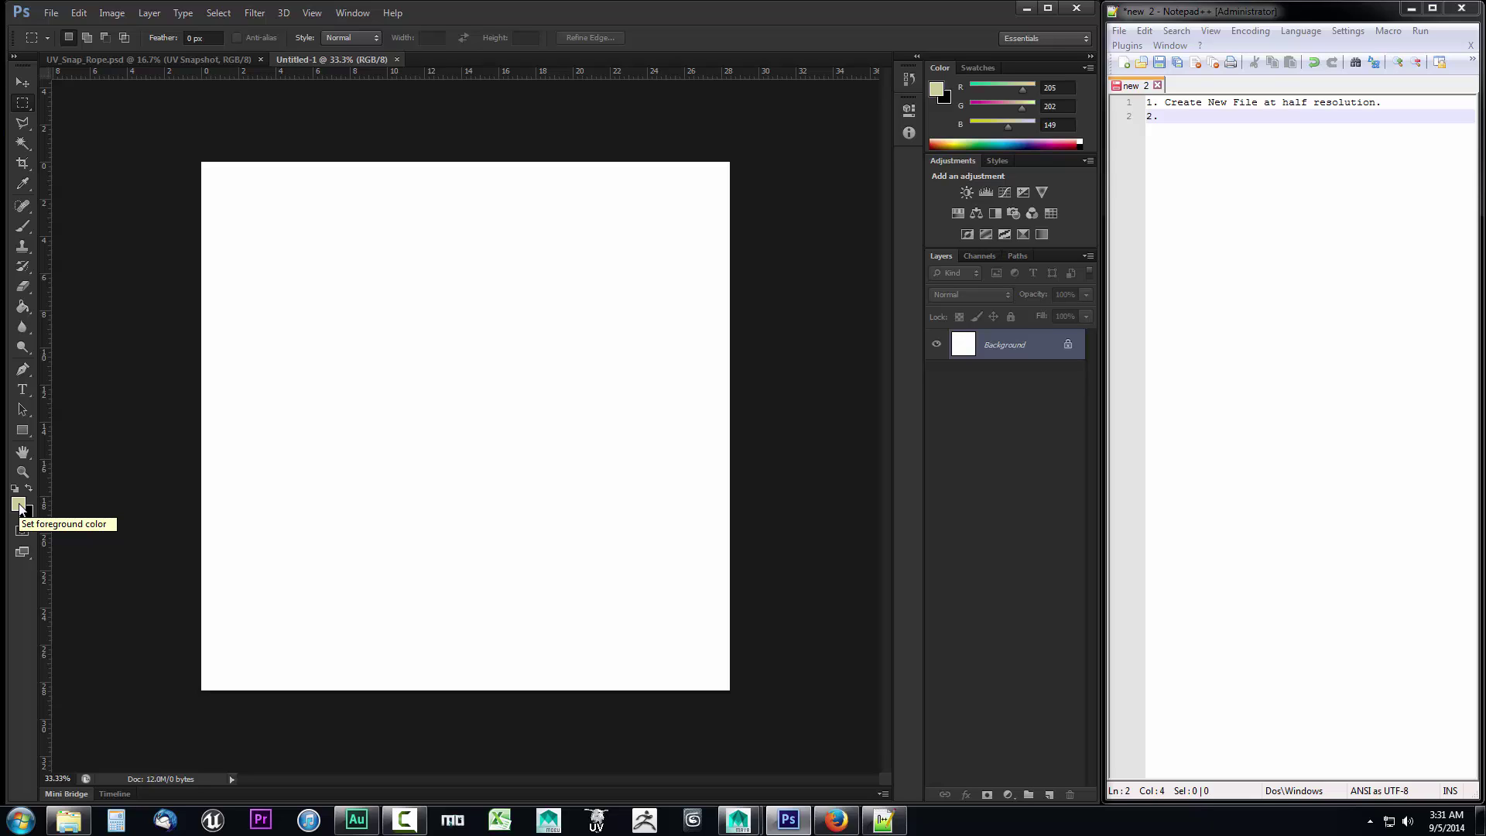
Complete item 2 of the Notepad++ list with "Set Primary Color to background color of output.".
click(1200, 158)
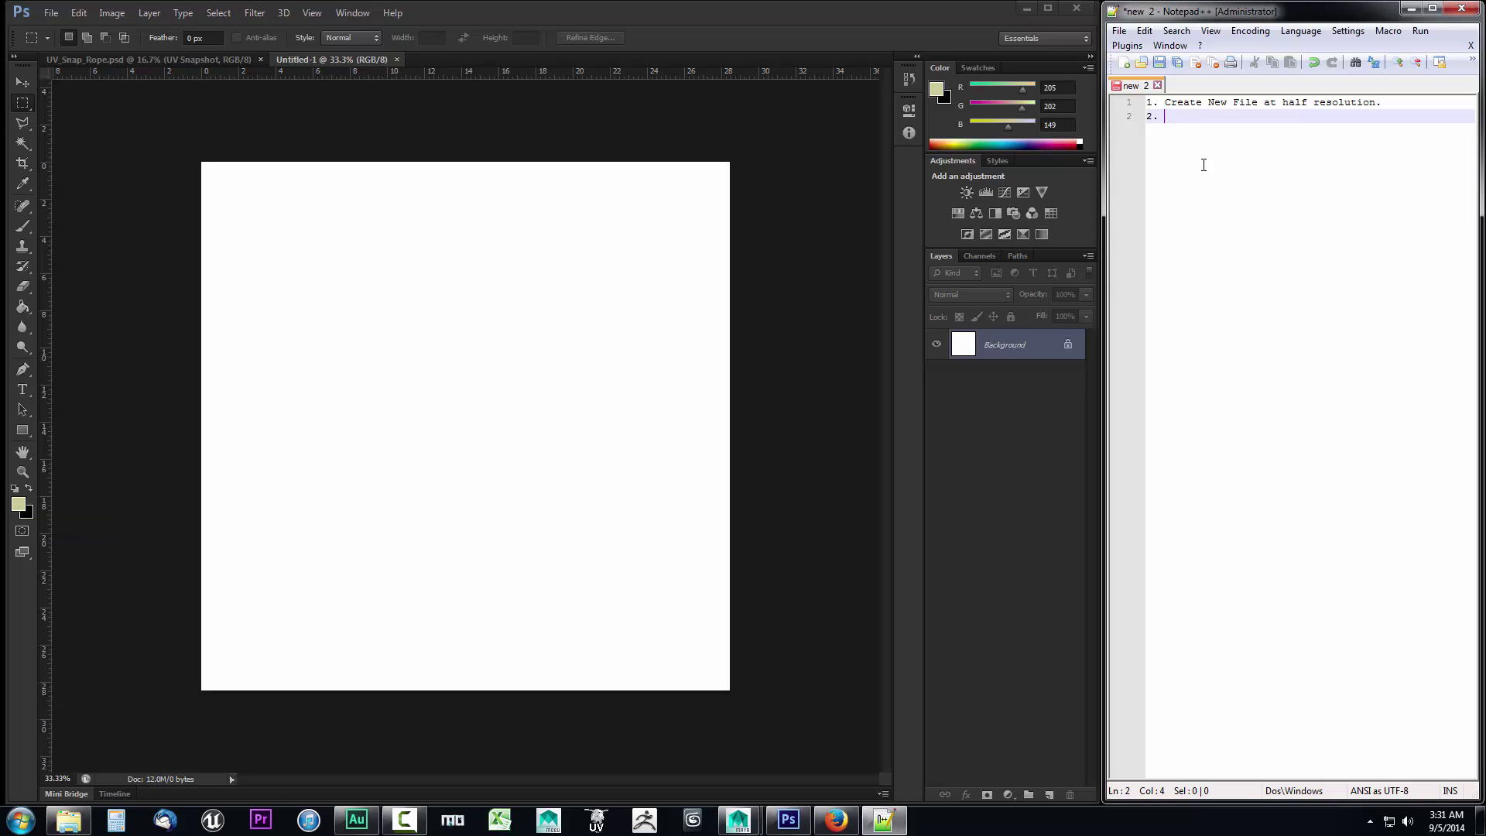
text(Set Primary Color to back)
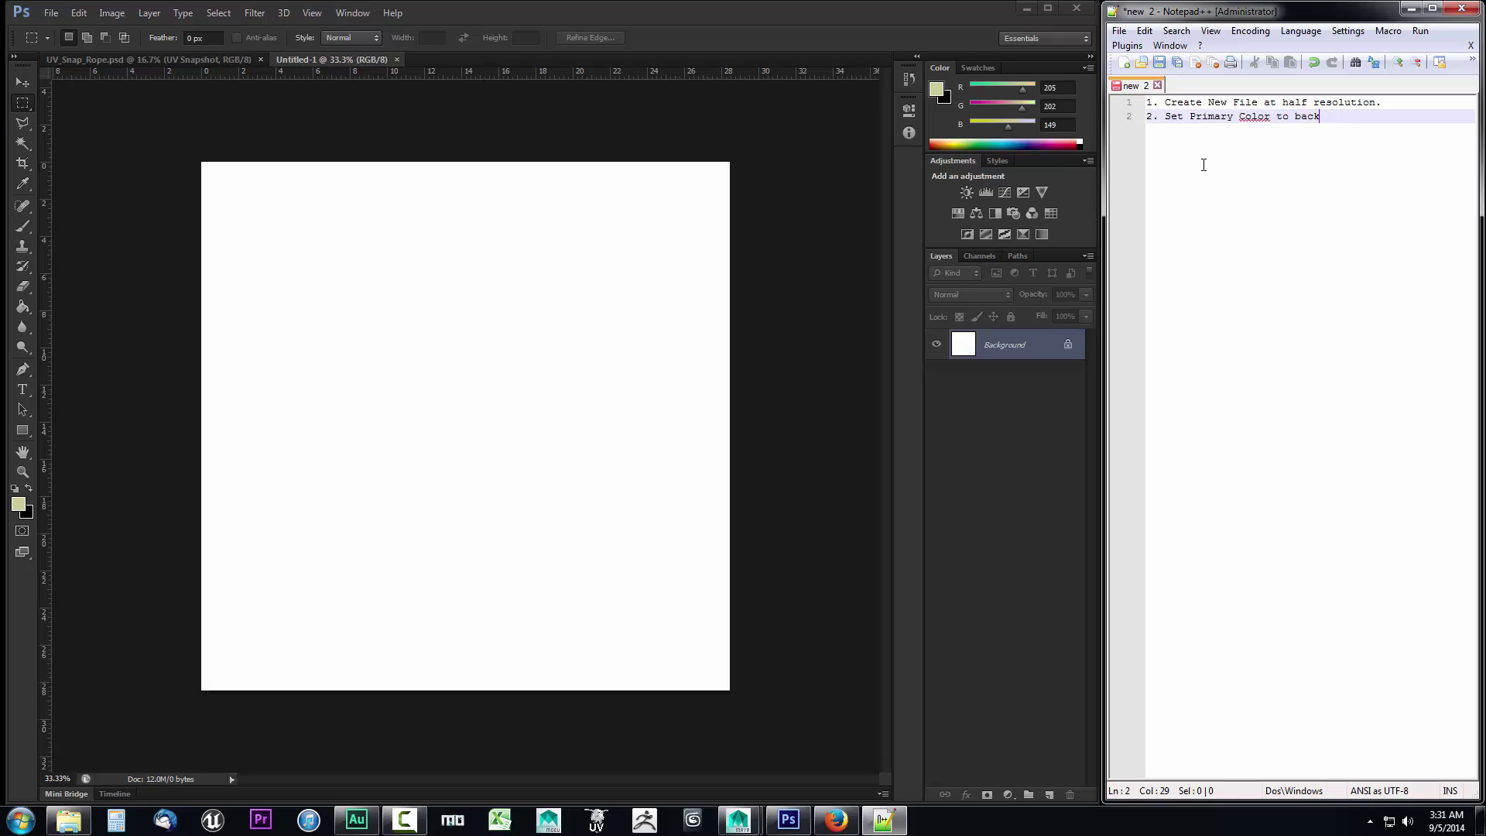
text(ground color of output.)
key(Return)
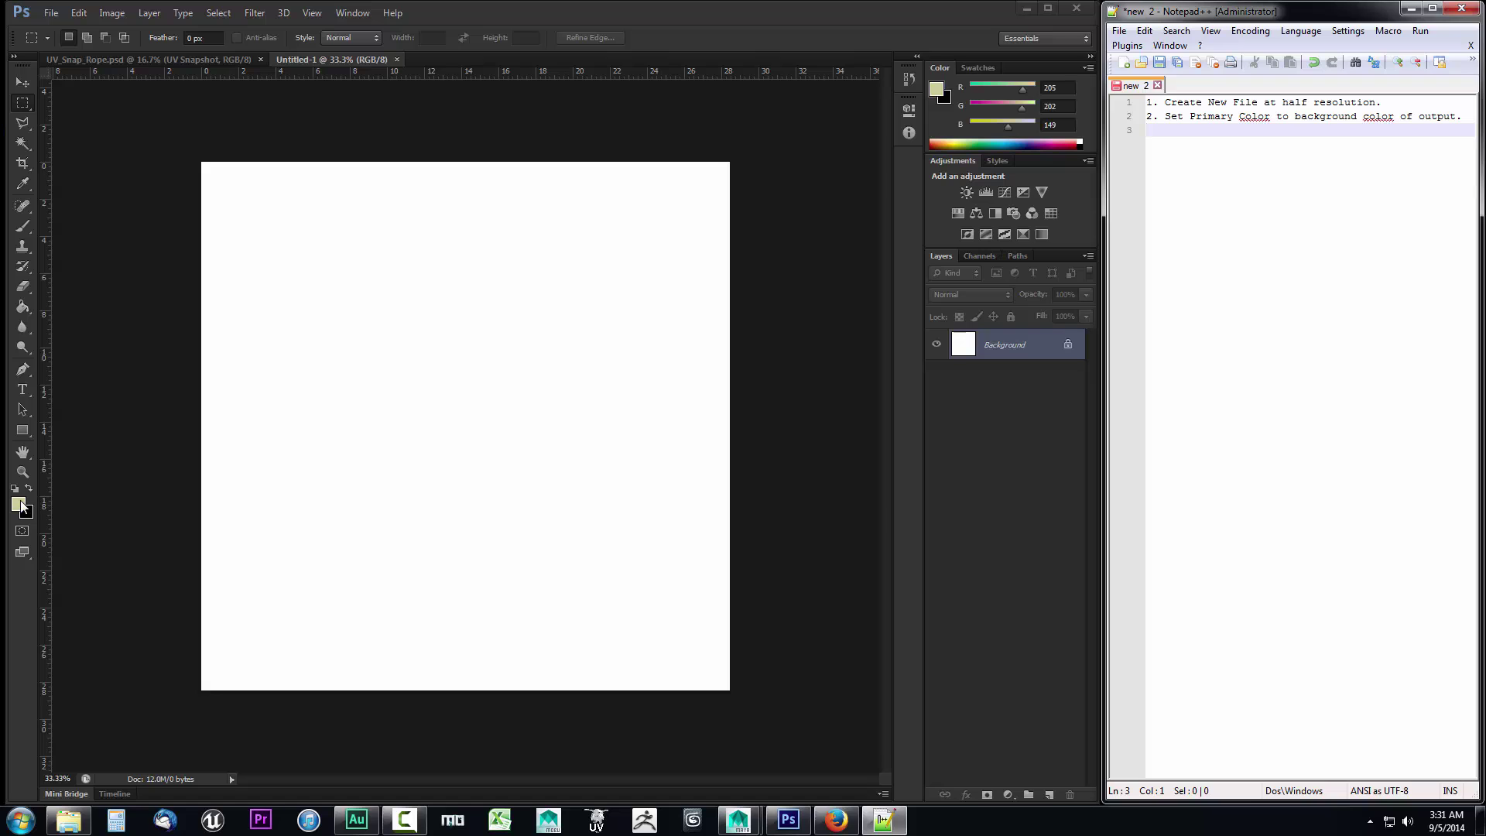
Check the foreground color in the color picker against the background of UV_Snap_Rope.psd, and return to the new document.
click(121, 62)
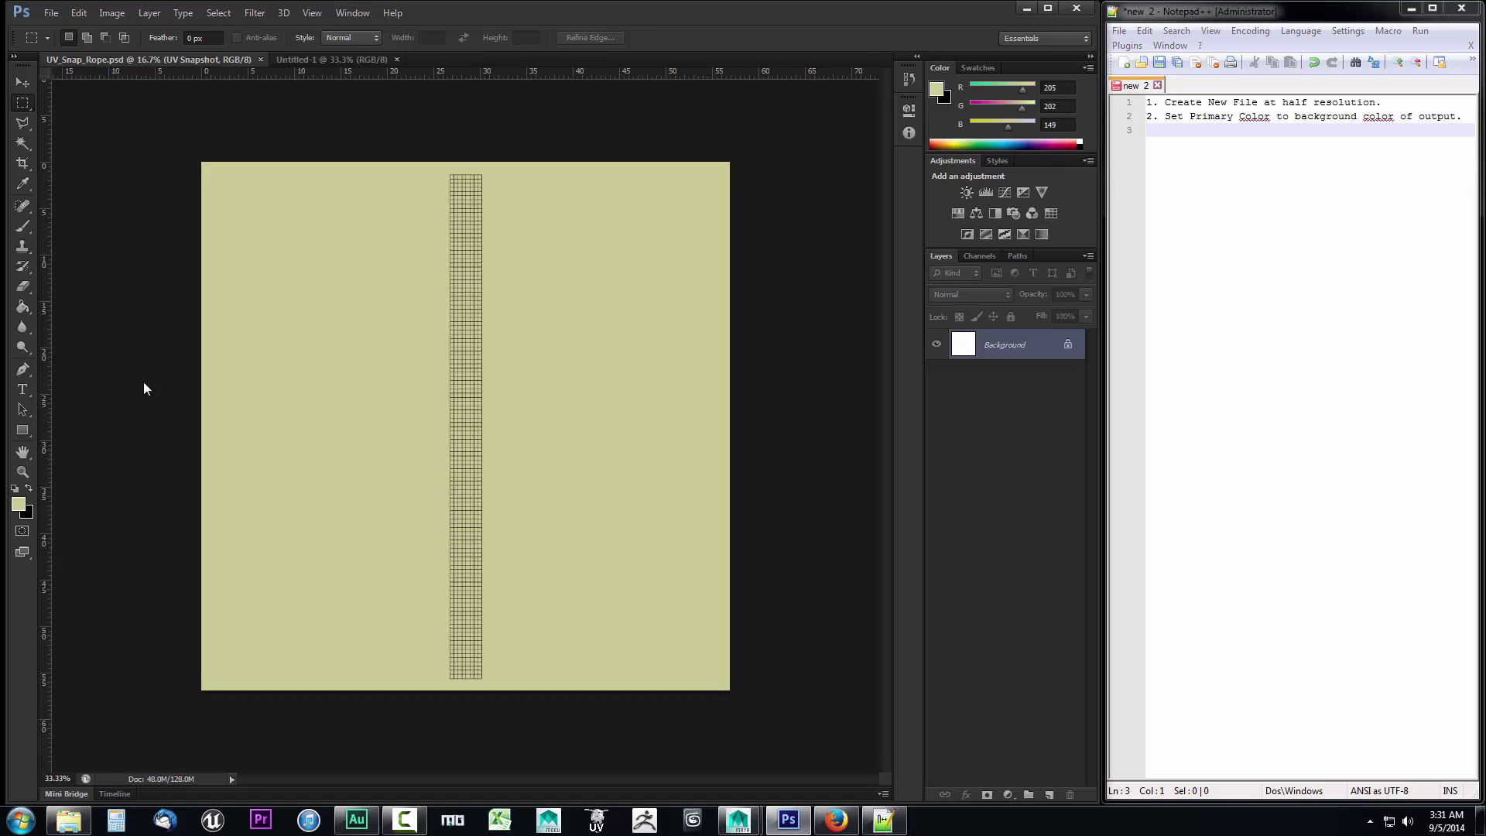
click(19, 506)
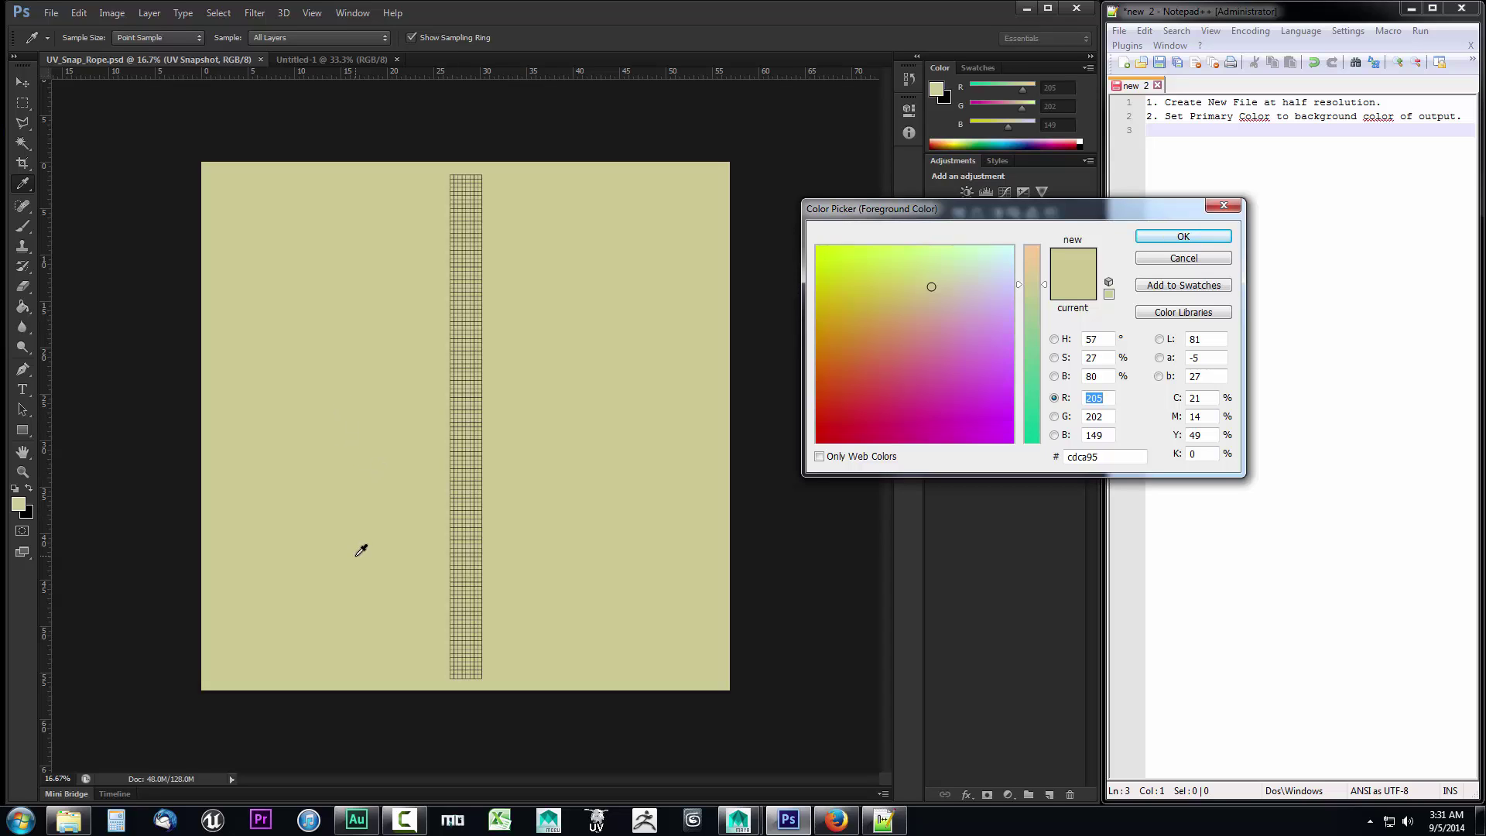
click(1219, 240)
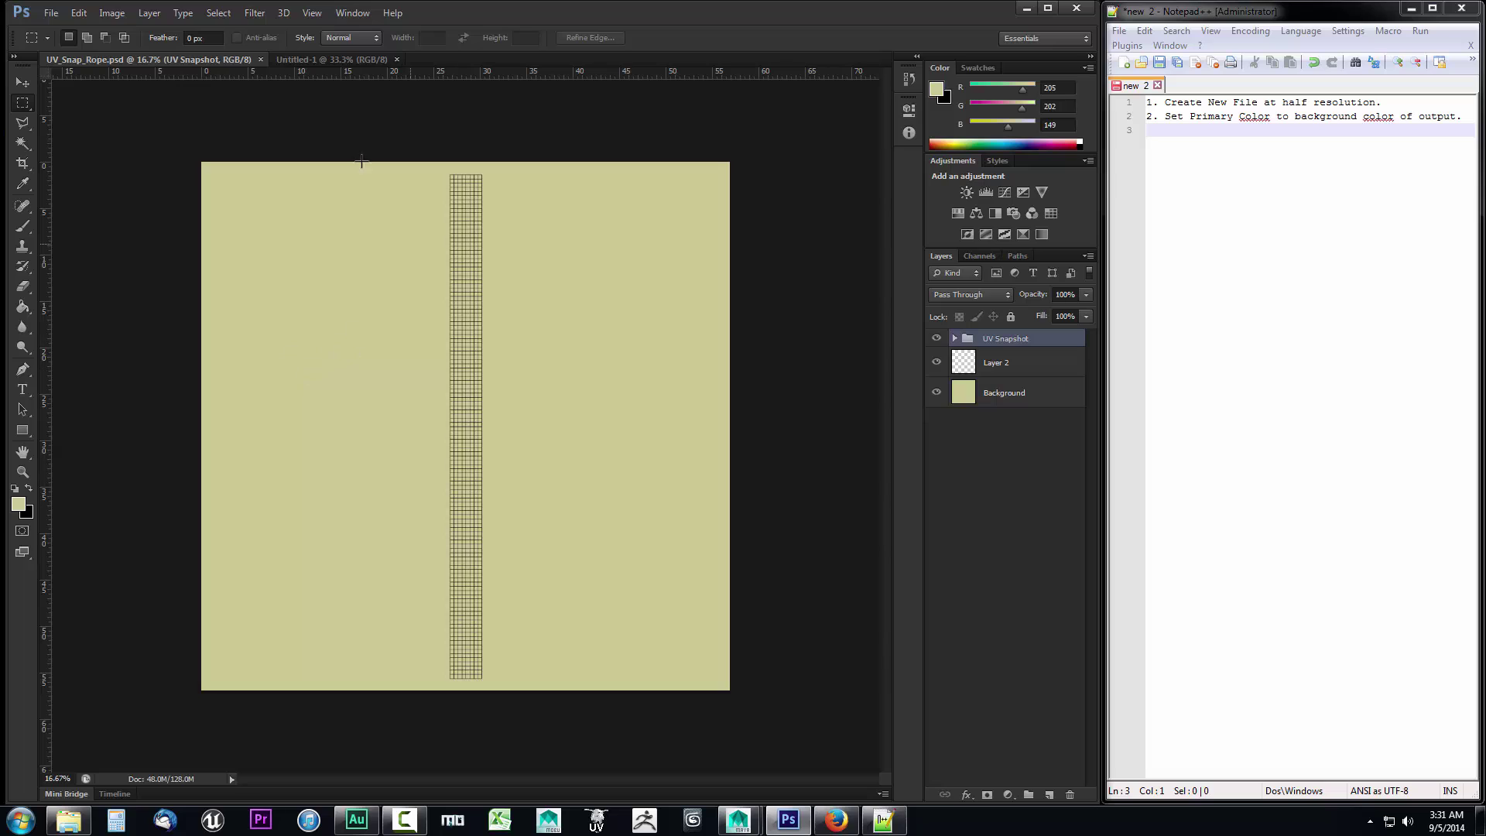
click(333, 62)
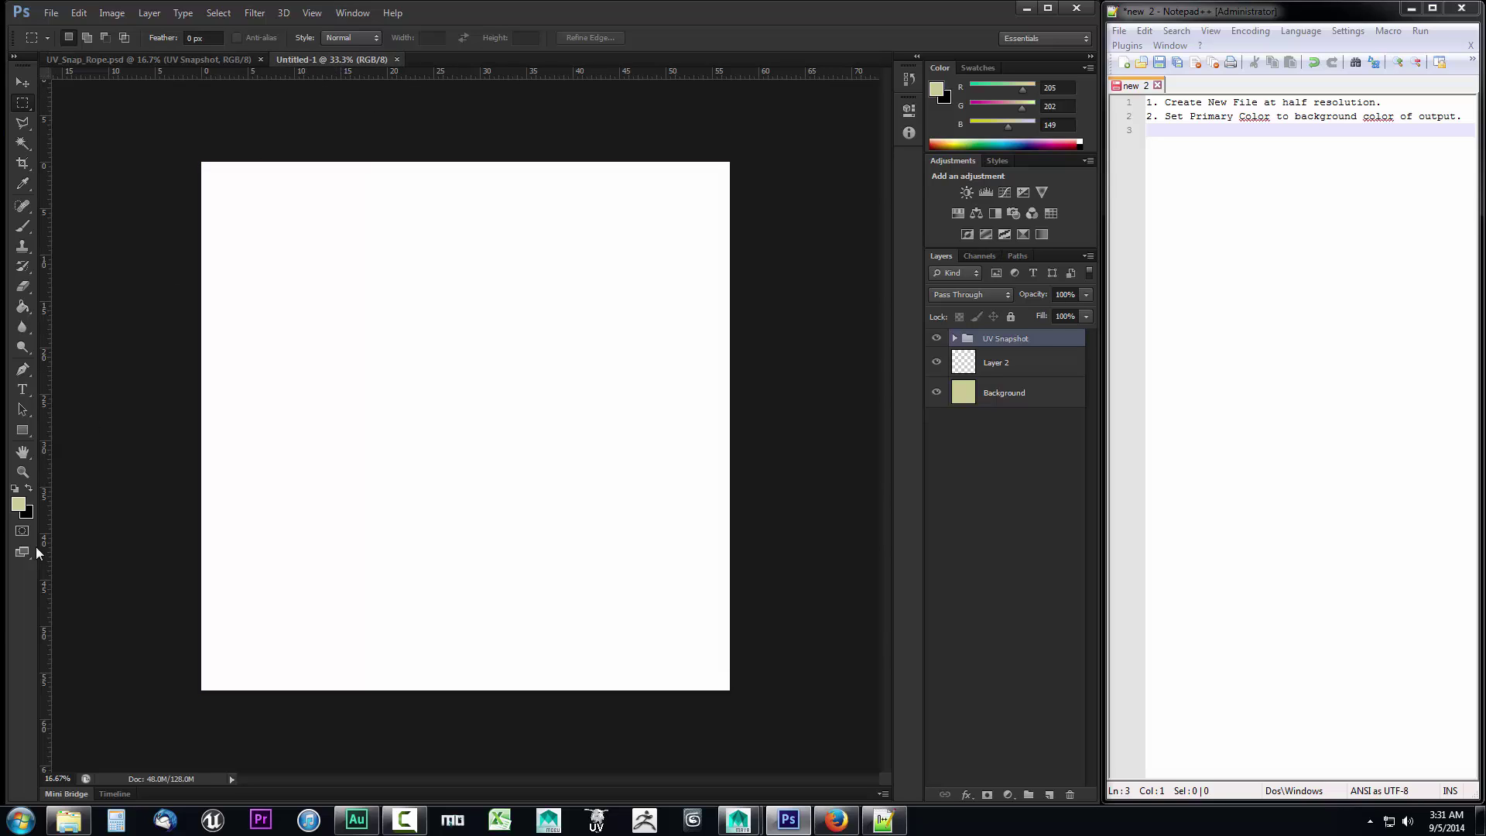
Add the line "3. Set Secondary Color to black." to the Notepad++ list.
click(1221, 241)
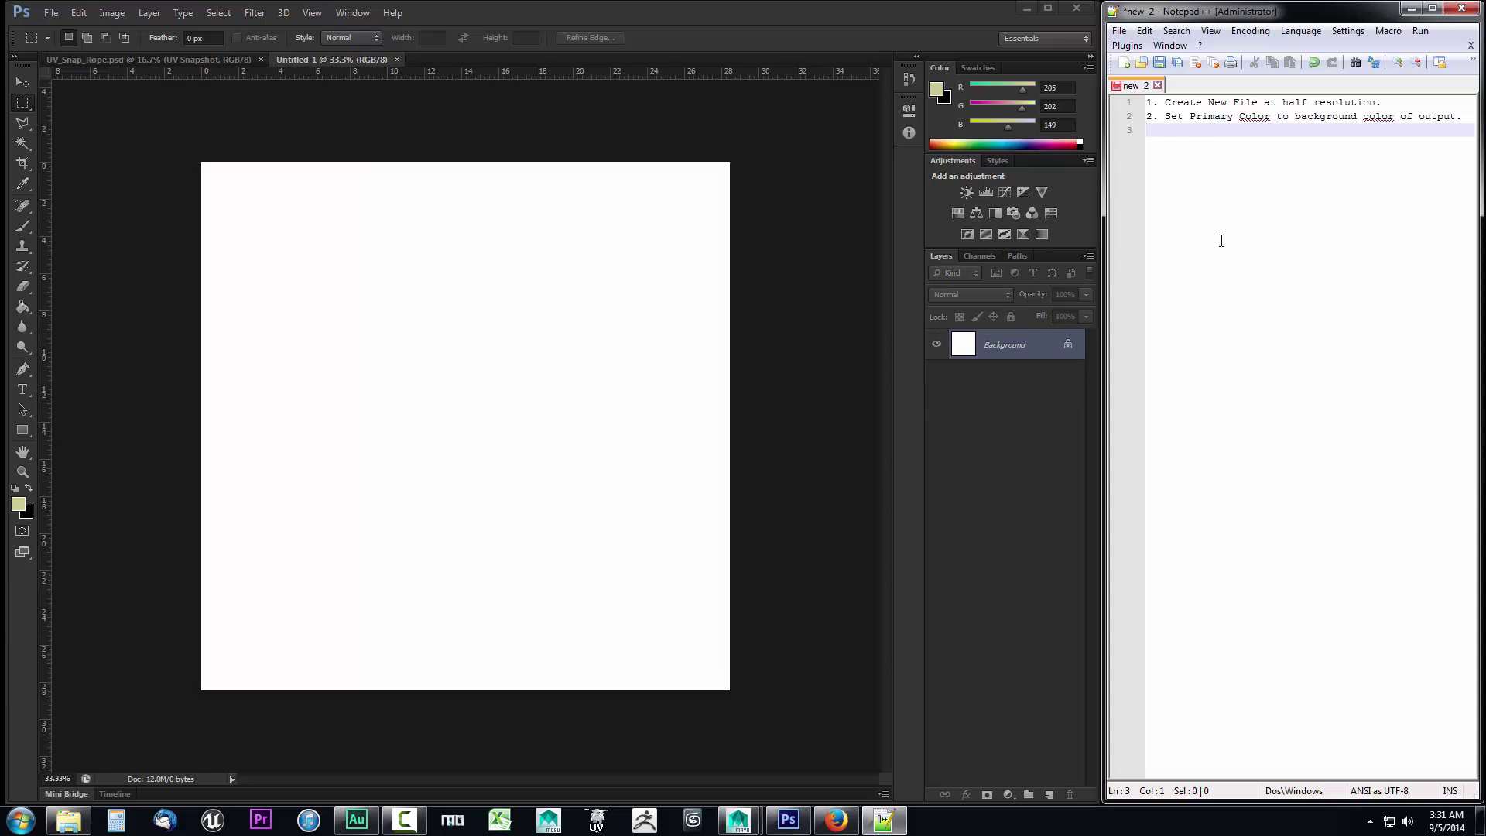
text(2. S)
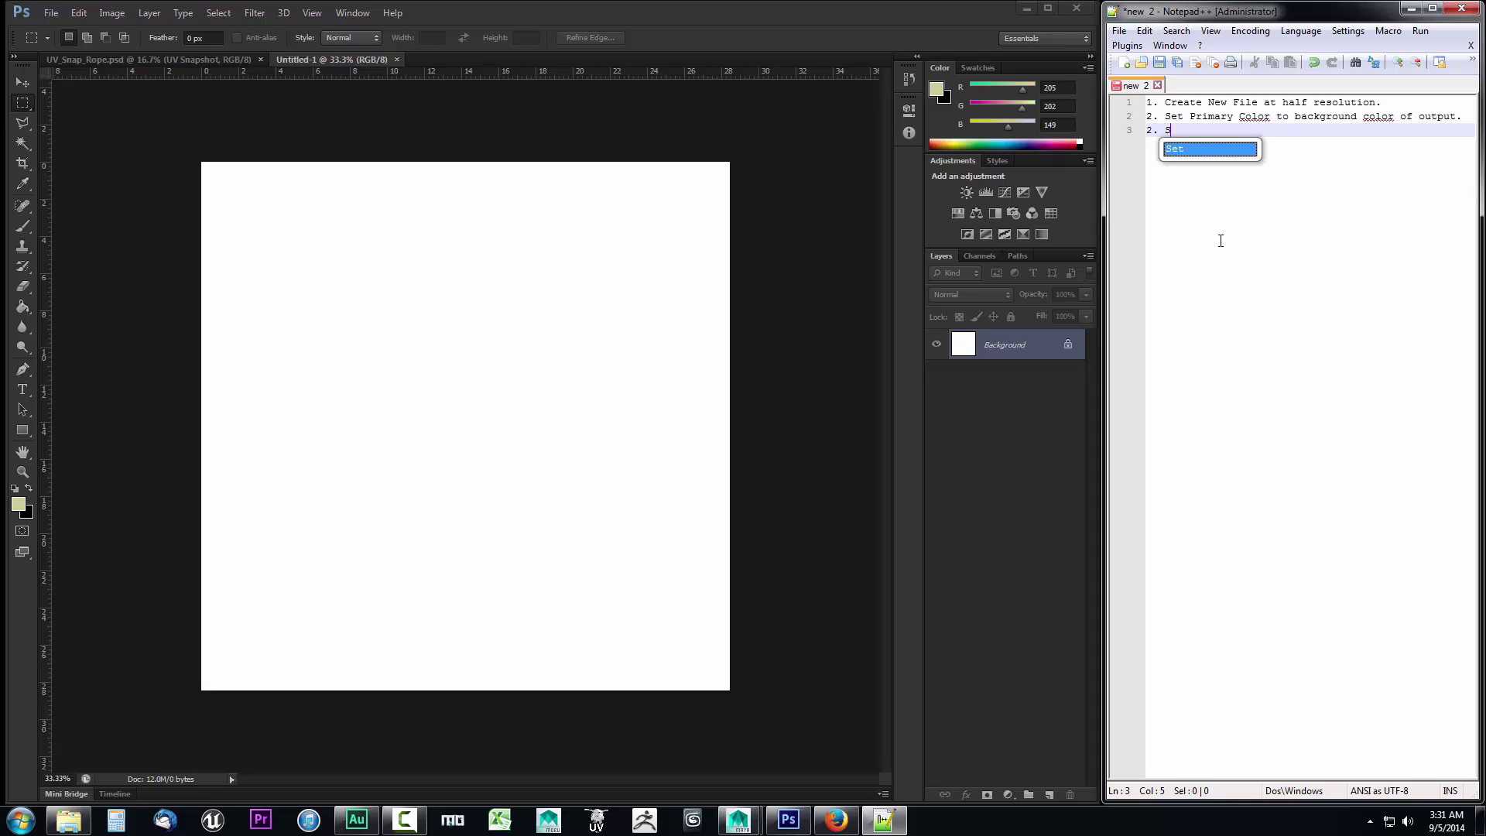
text(et Second)
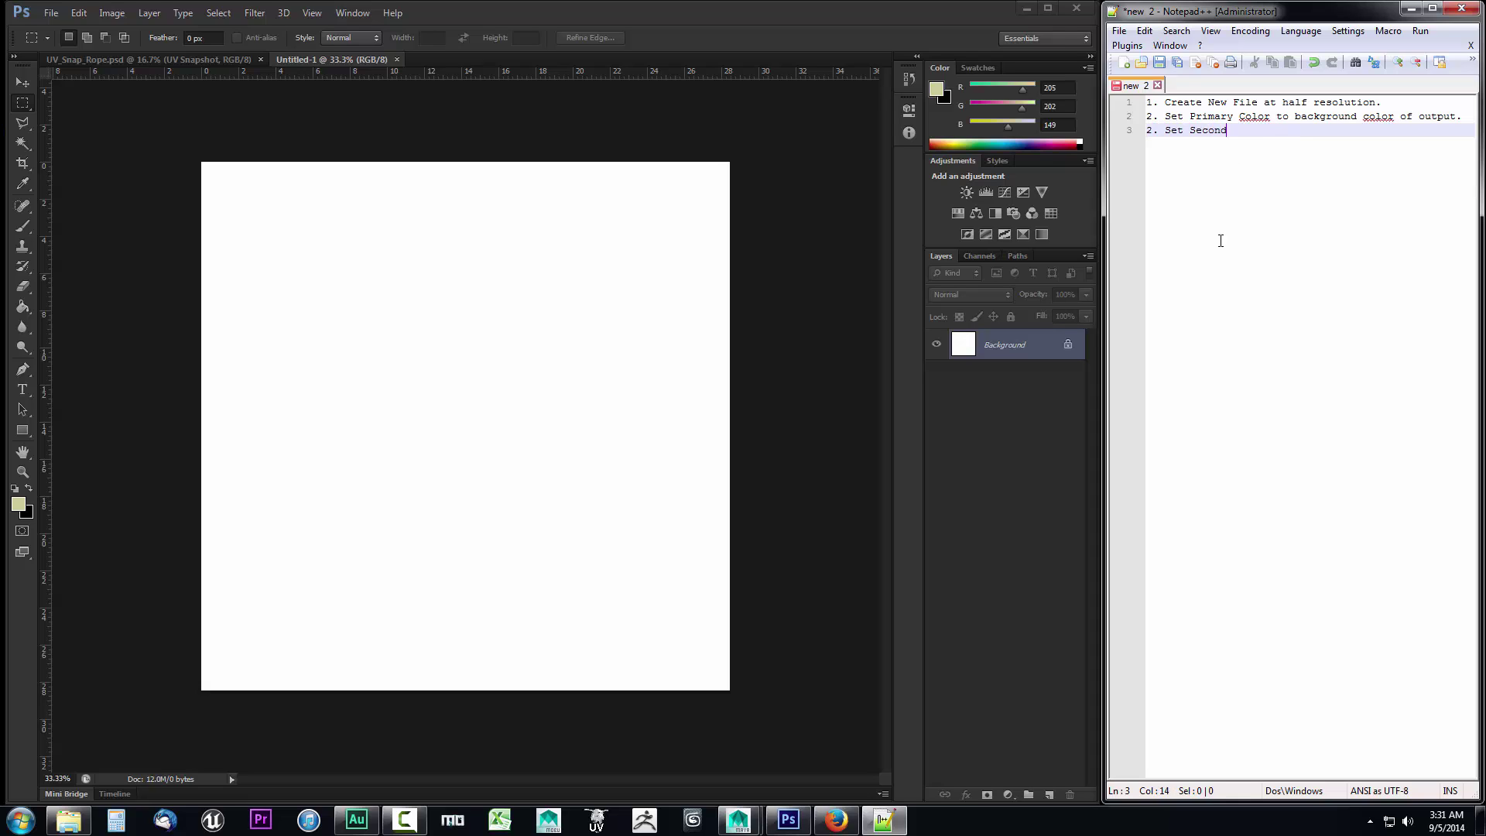
text(ary Color to bl)
key(Left)
key(Left)
key(Left)
key(Left)
key(Left)
key(Left)
key(Left)
key(Right)
key(Right)
key(Right)
key(Right)
key(Right)
key(Right)
key(Right)
key(Right)
key(Right)
key(Right)
key(Right)
key(Right)
key(Right)
key(Right)
key(End)
key(Return)
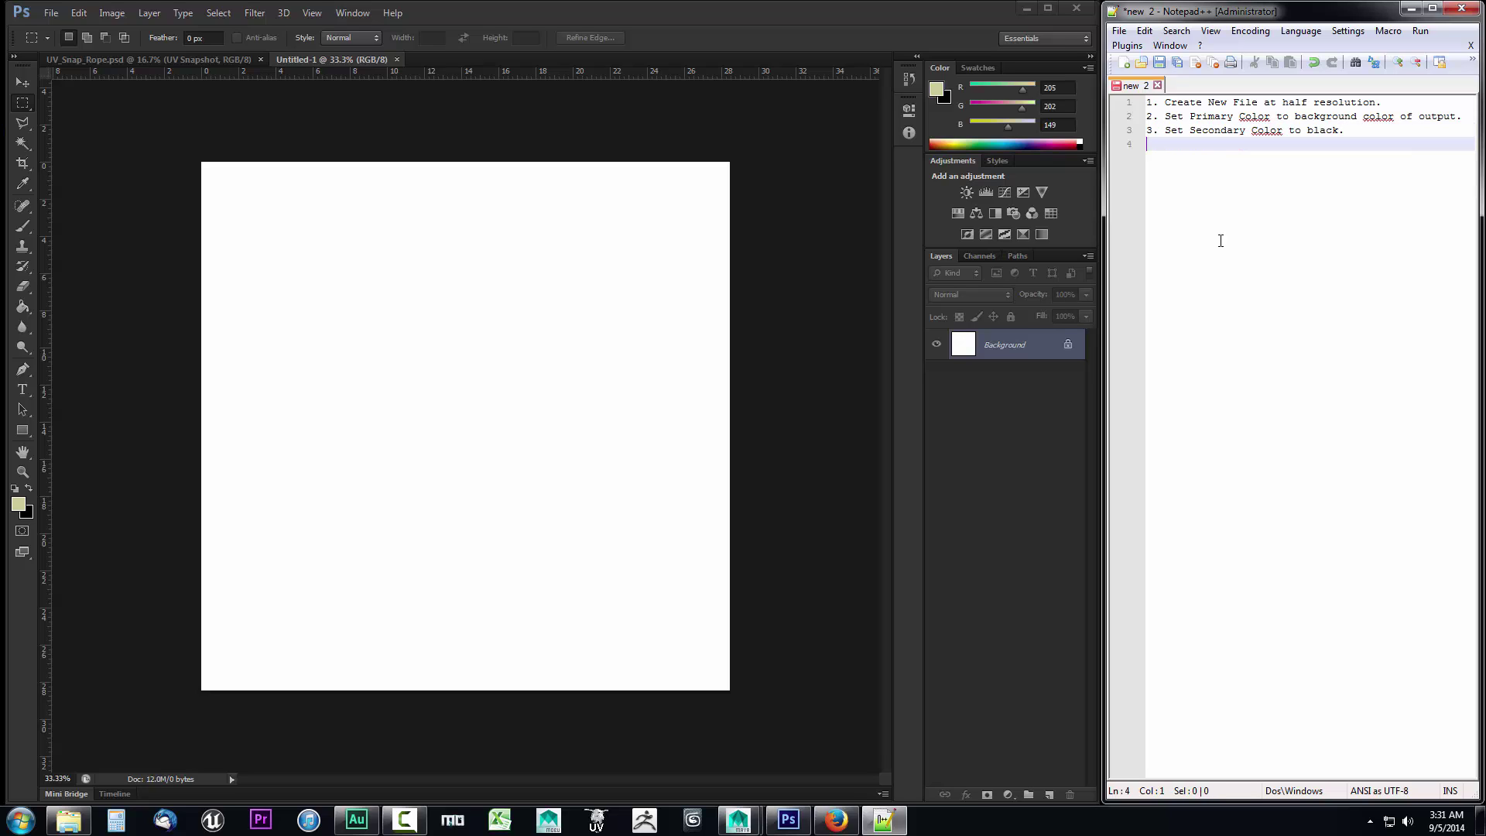
Swap the foreground and background colors in Photoshop to inspect the secondary color in the color picker, and swap them back.
click(50, 476)
click(30, 484)
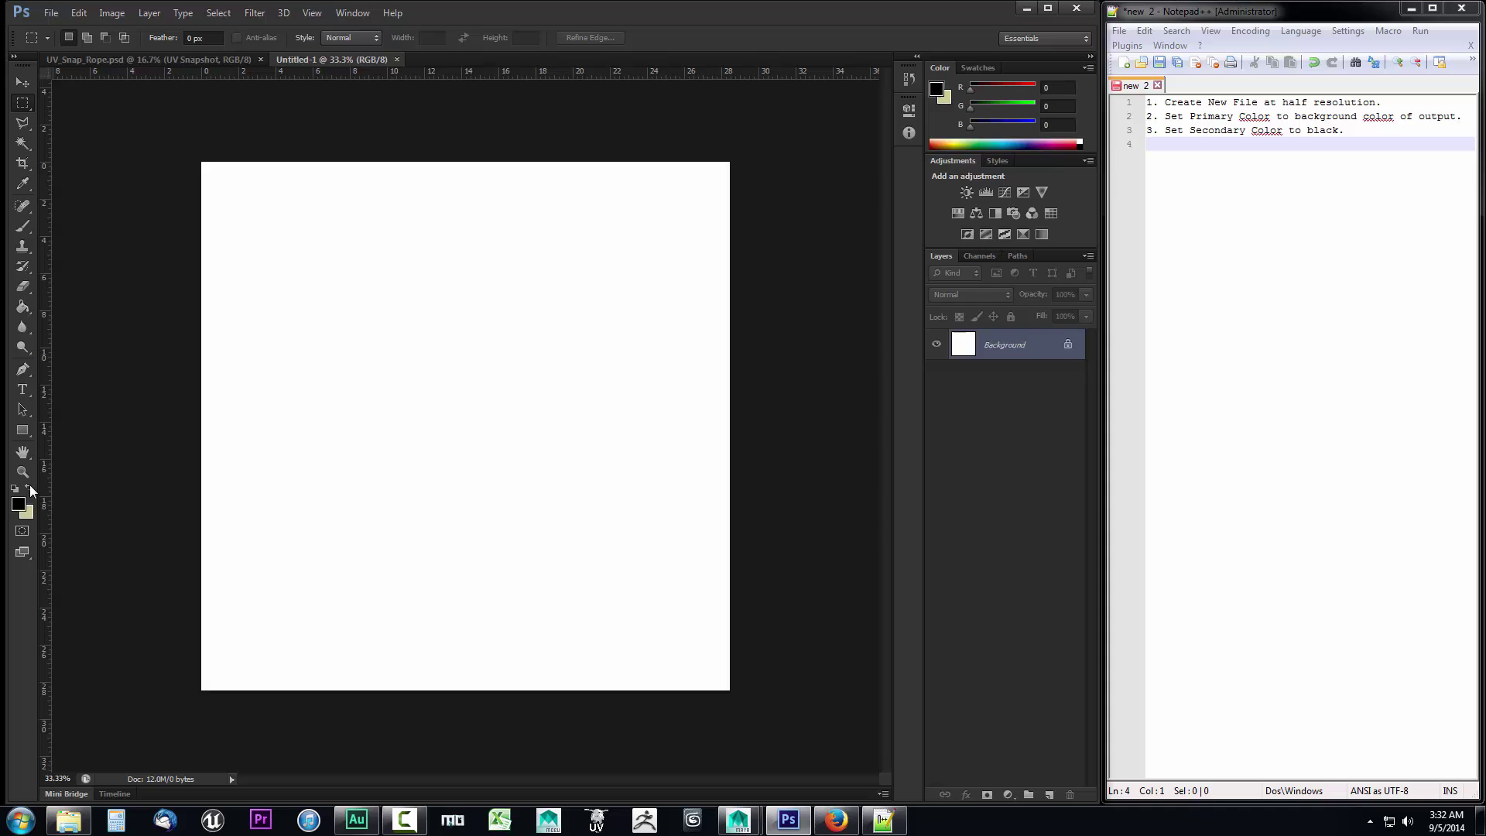
click(20, 505)
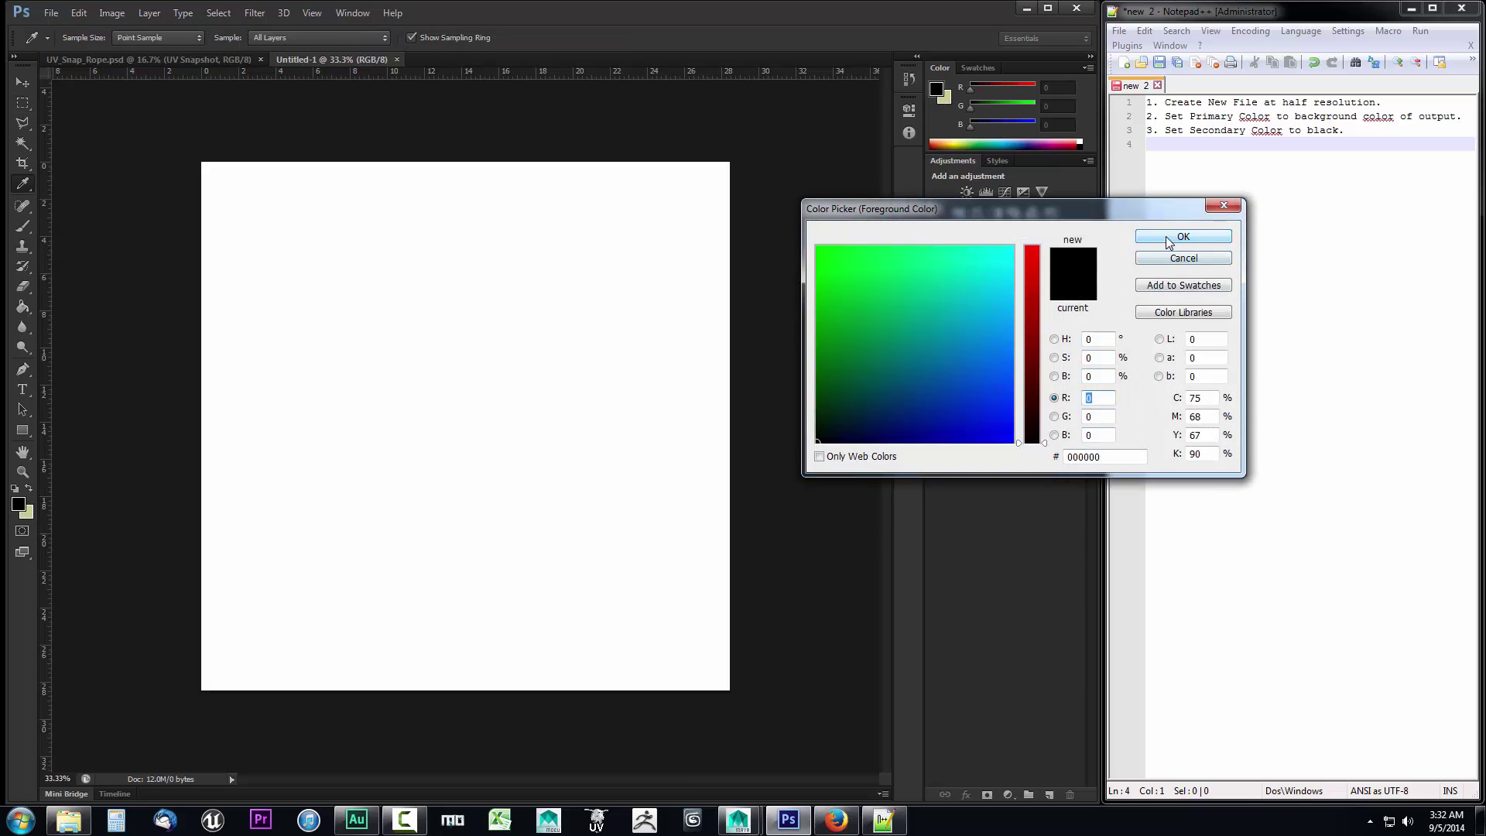
click(1170, 258)
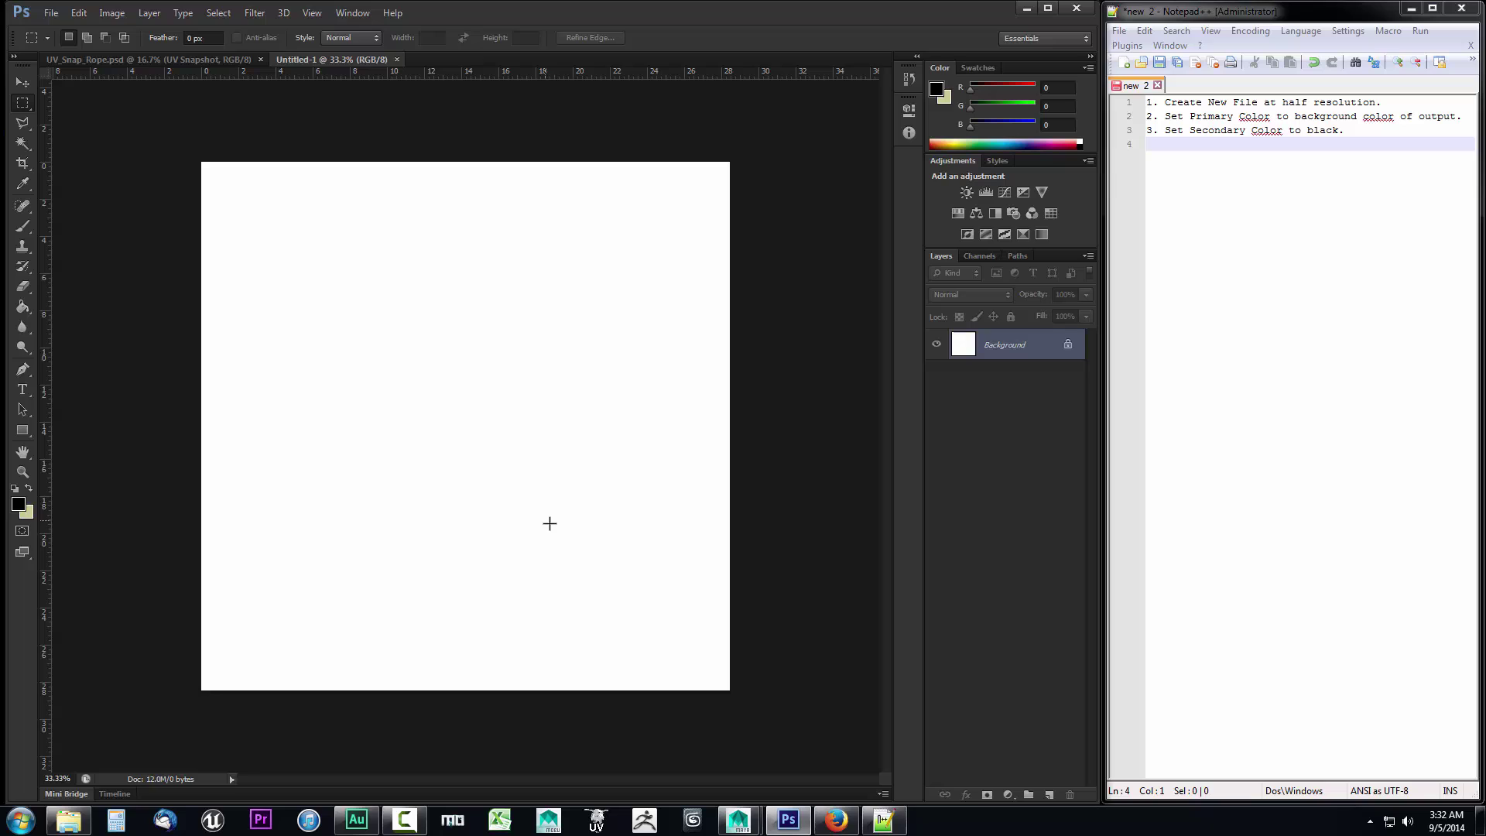
click(29, 487)
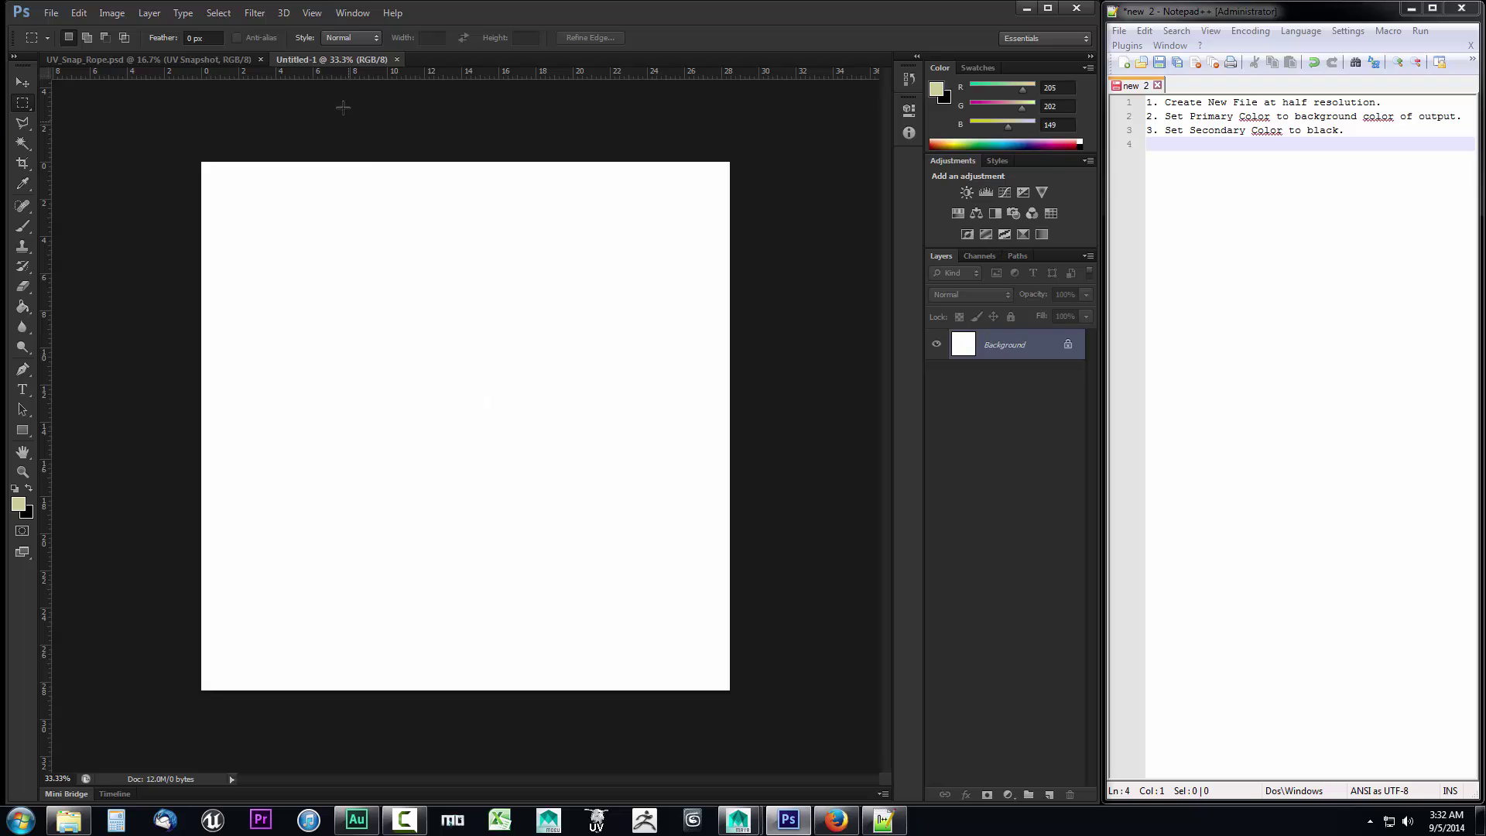
Open the Filter Gallery for the new document and show the Sketch filters with Halftone Pattern.
click(257, 16)
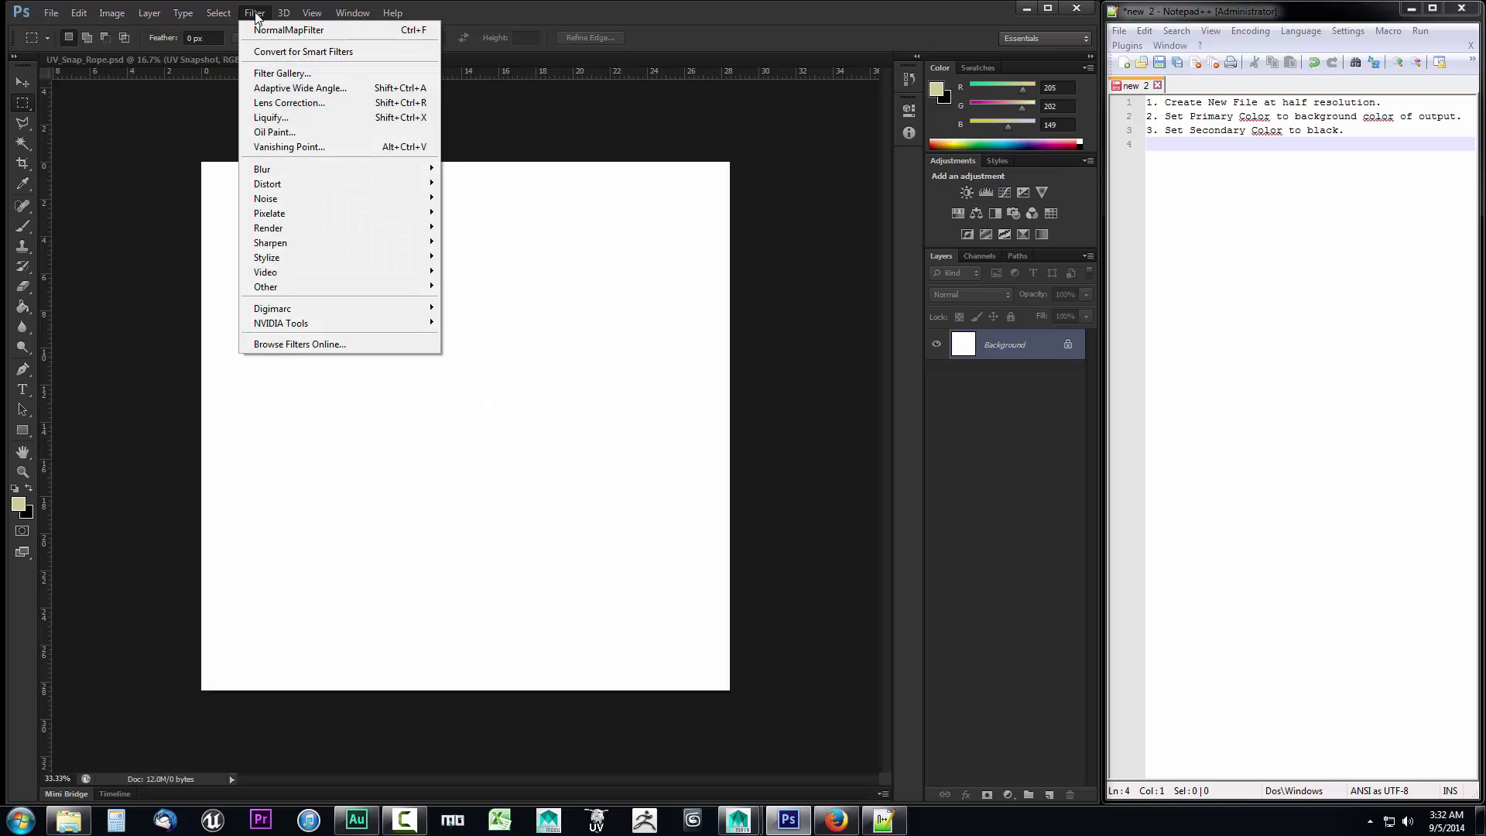
click(268, 73)
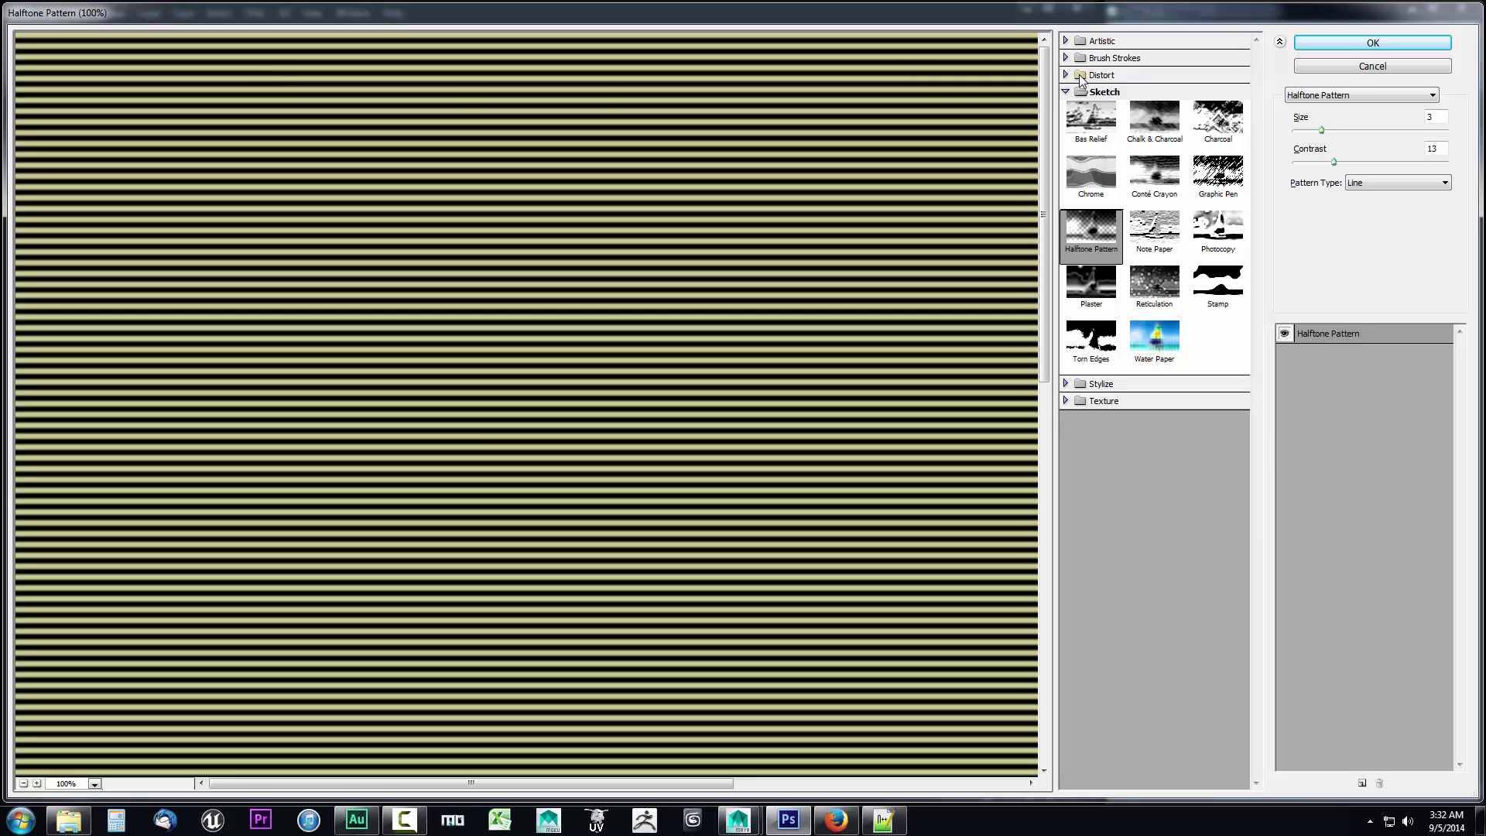
click(1095, 92)
click(1095, 92)
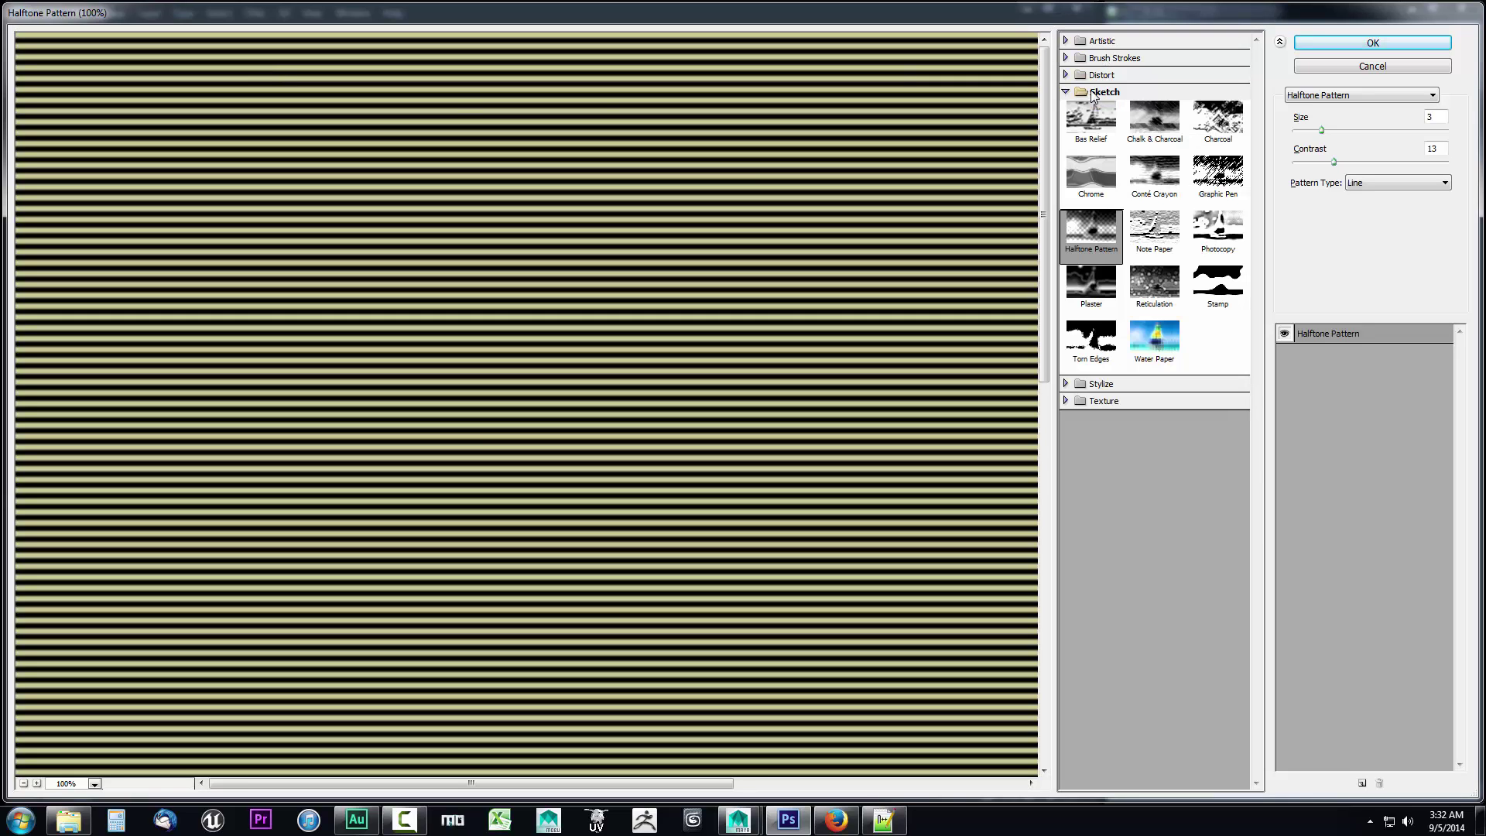
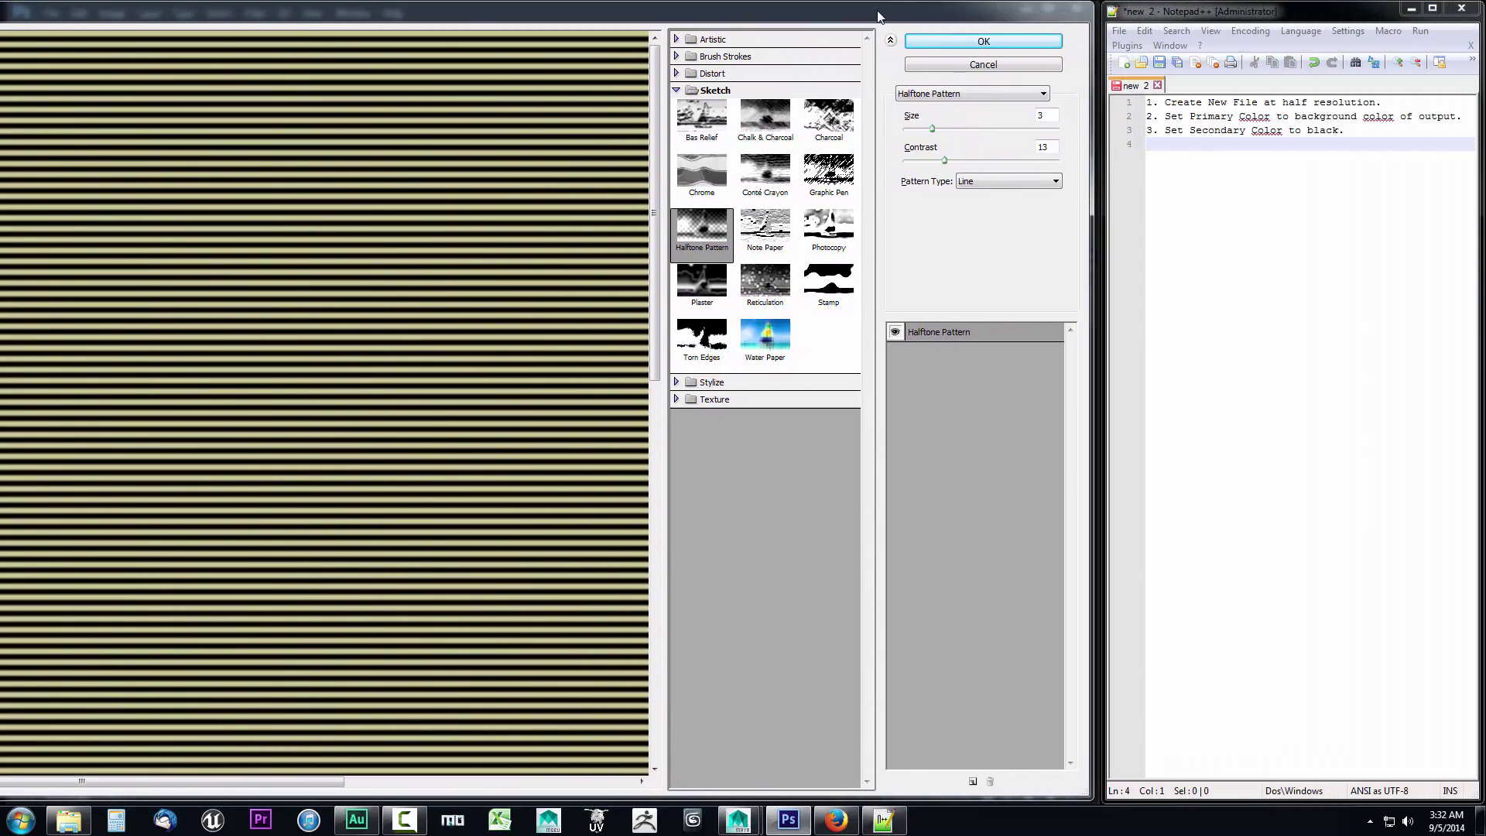
Add the lines "4. Select Filter Gallery." and "5. Click on Sketch > Halftone Pattern" to the Notepad++ list.
click(1193, 166)
text(4)
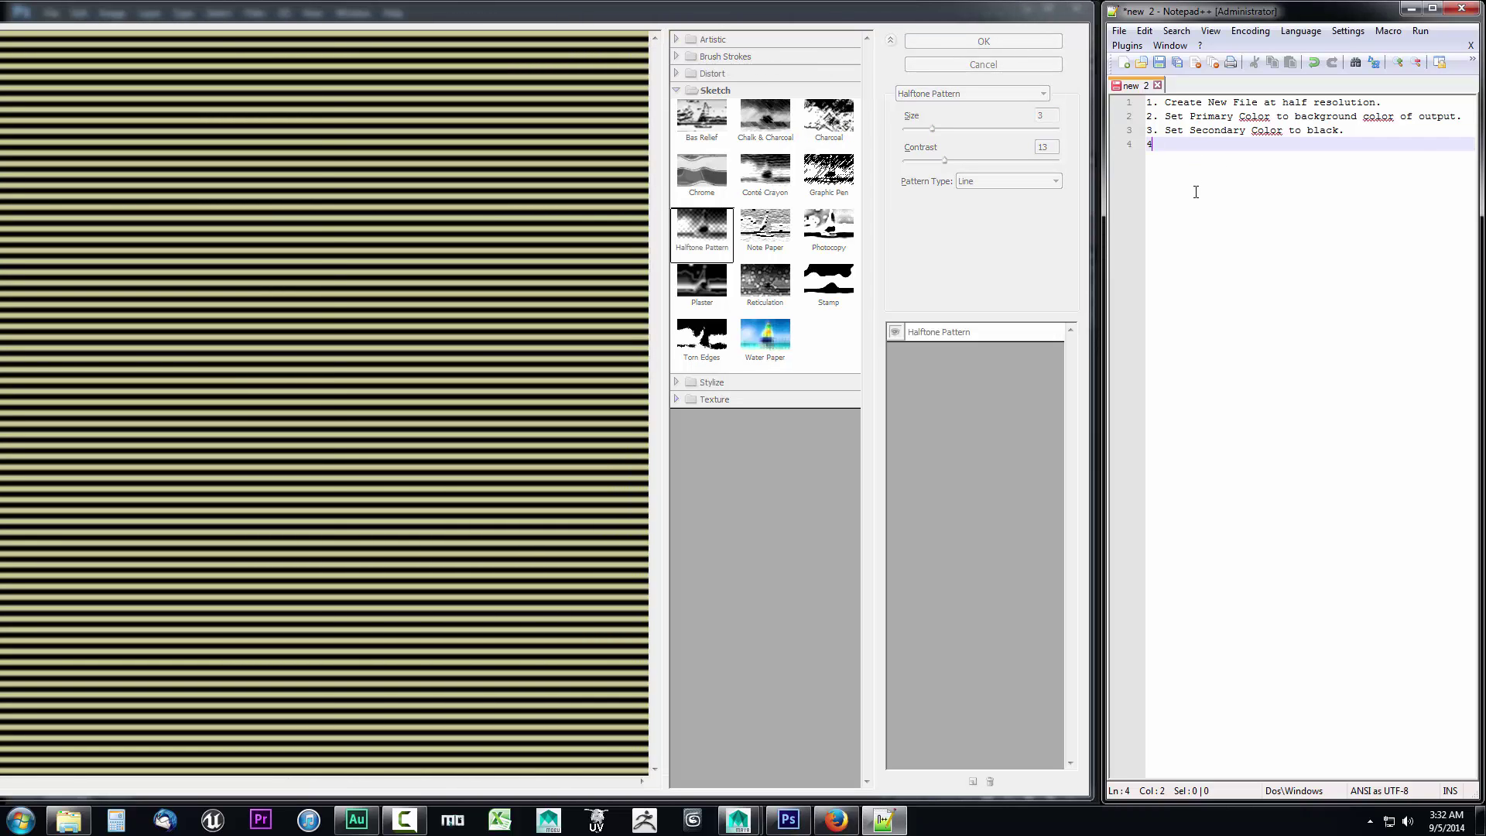
text(. S)
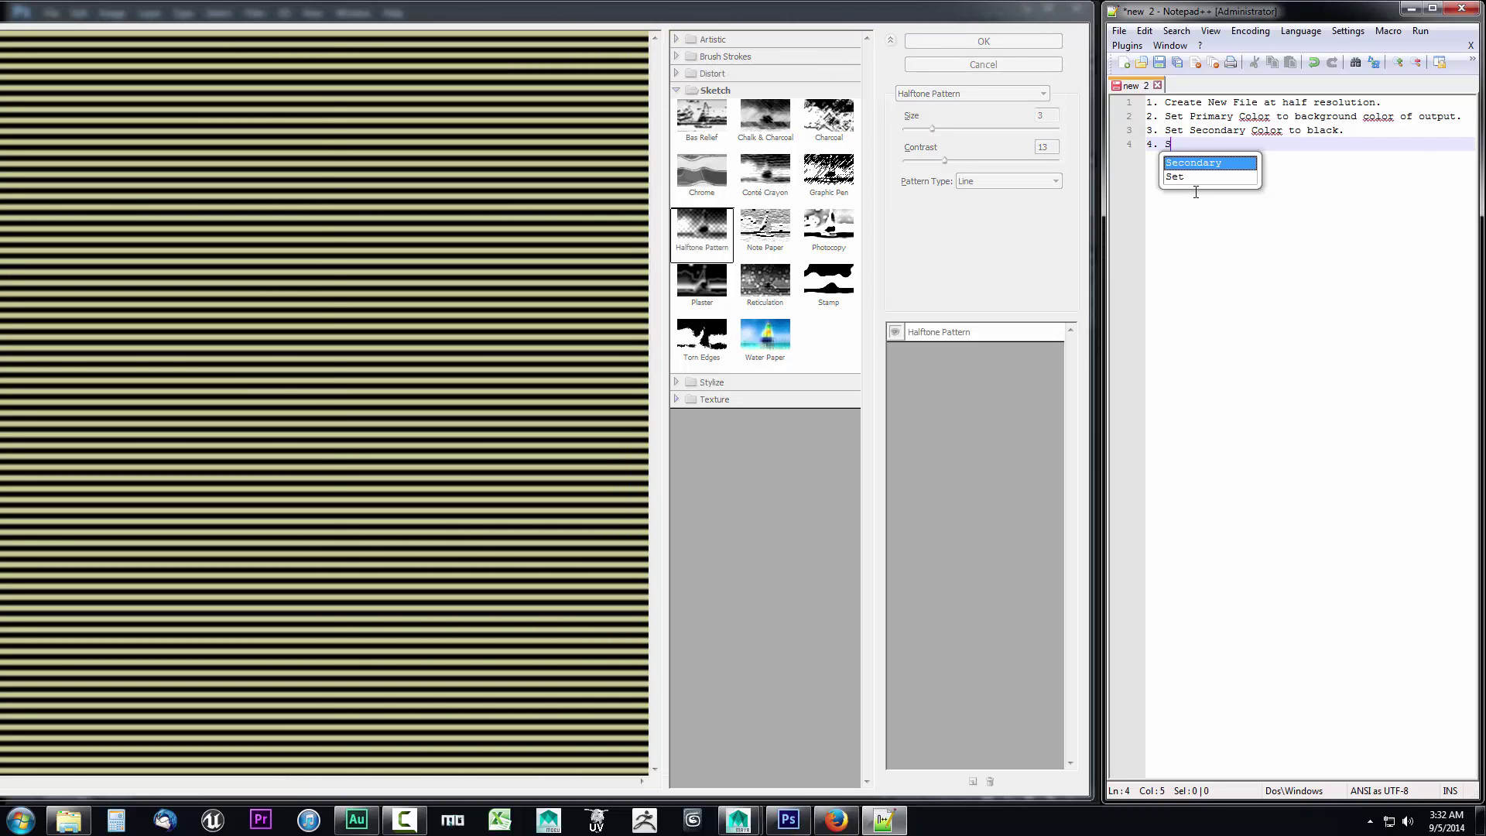
text(elect Filter Gallery.)
key(Return)
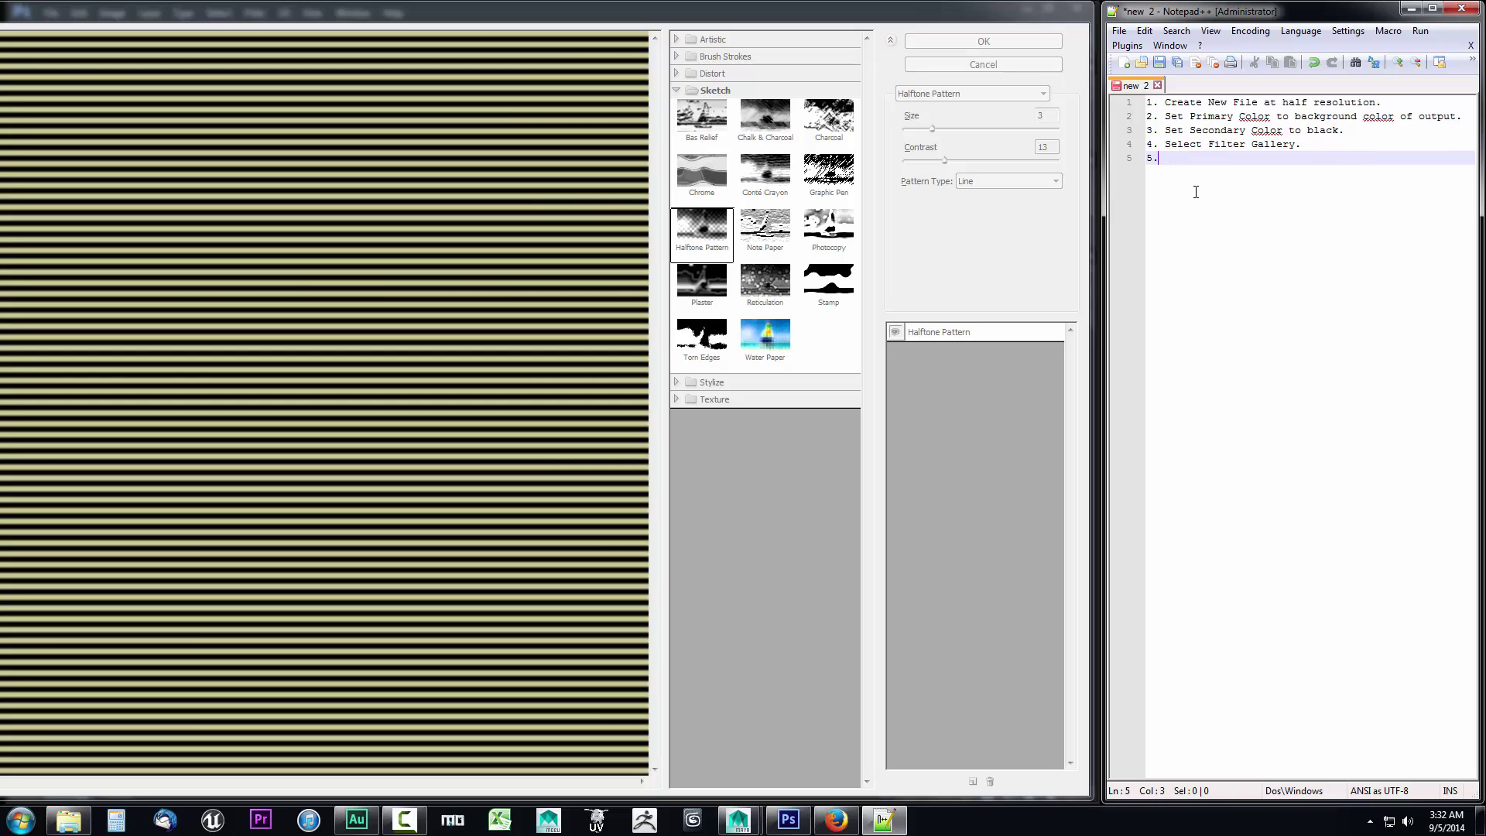
text(5. Click on Sketch > Halftone Pattern)
key(Return)
text(6.)
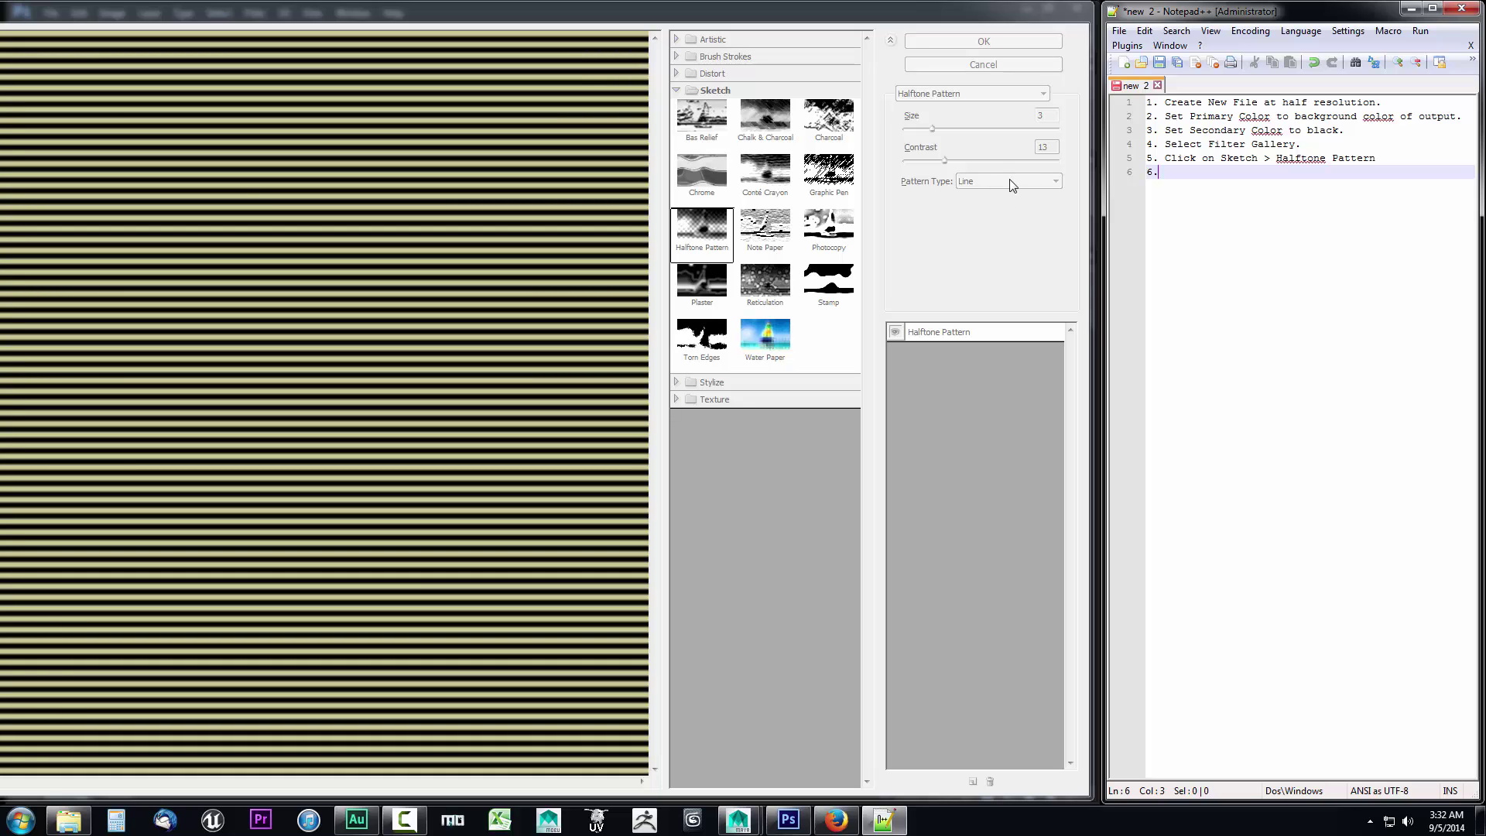
Add the indented sub-items "-Size: 3", "-Contrast: 13" and "-Pattern Type: Line" beneath item 5 in the Notepad++ list.
click(999, 243)
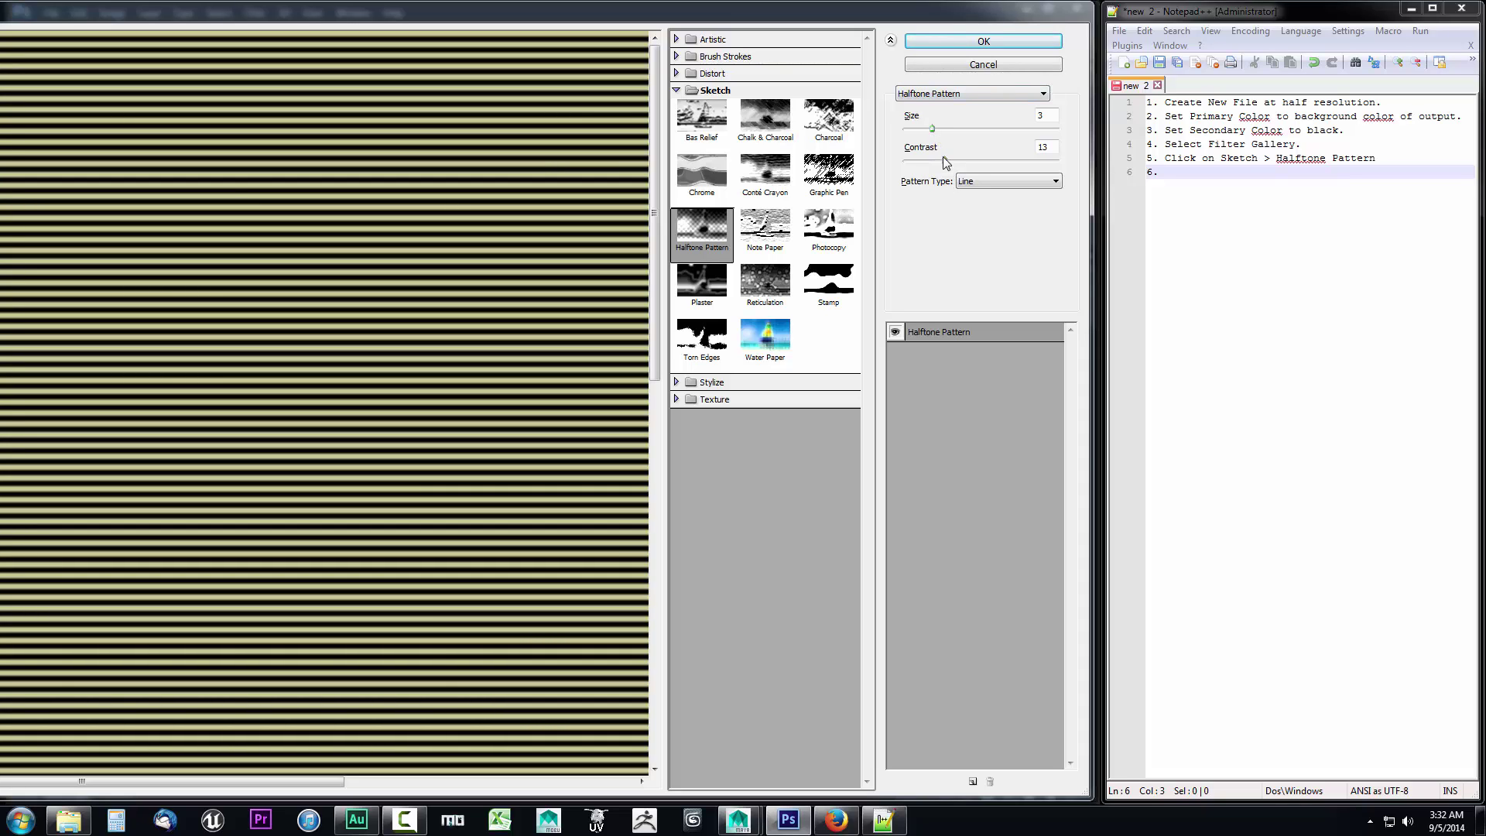
click(1246, 266)
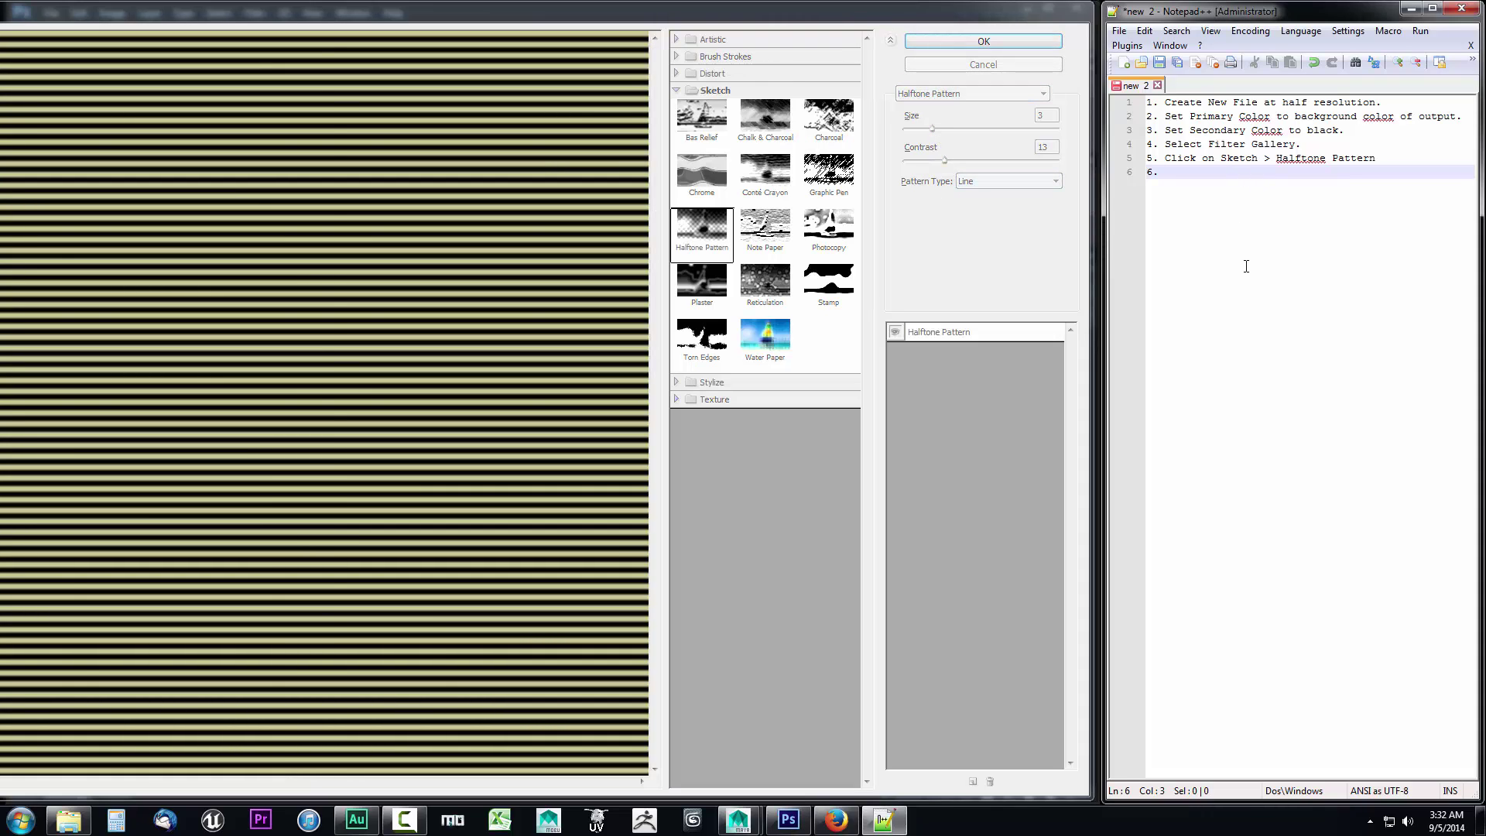
key(BackSpace)
key(BackSpace)
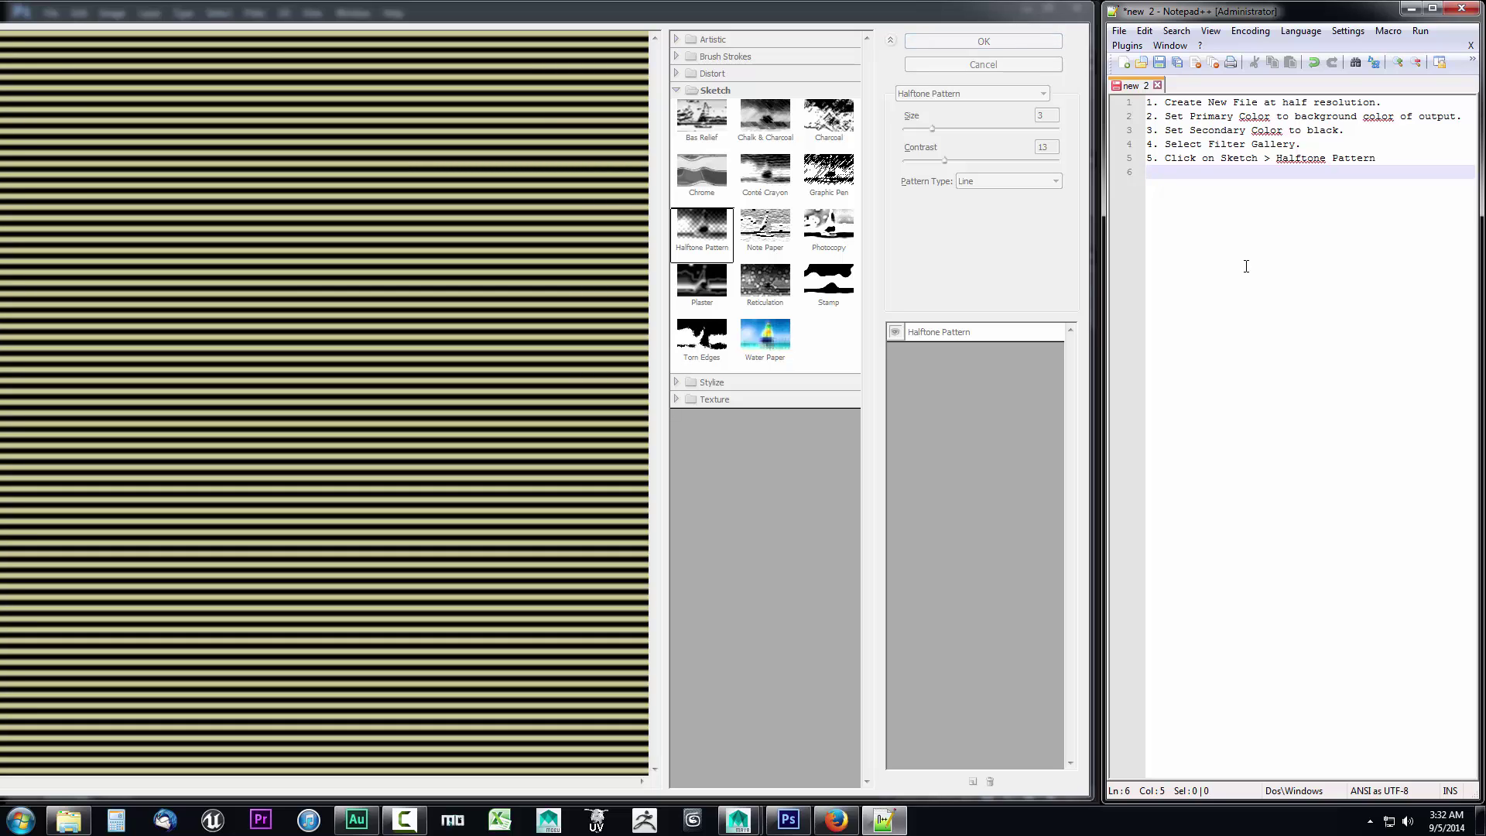
text(-Size: 3)
key(Return)
text(-Cont)
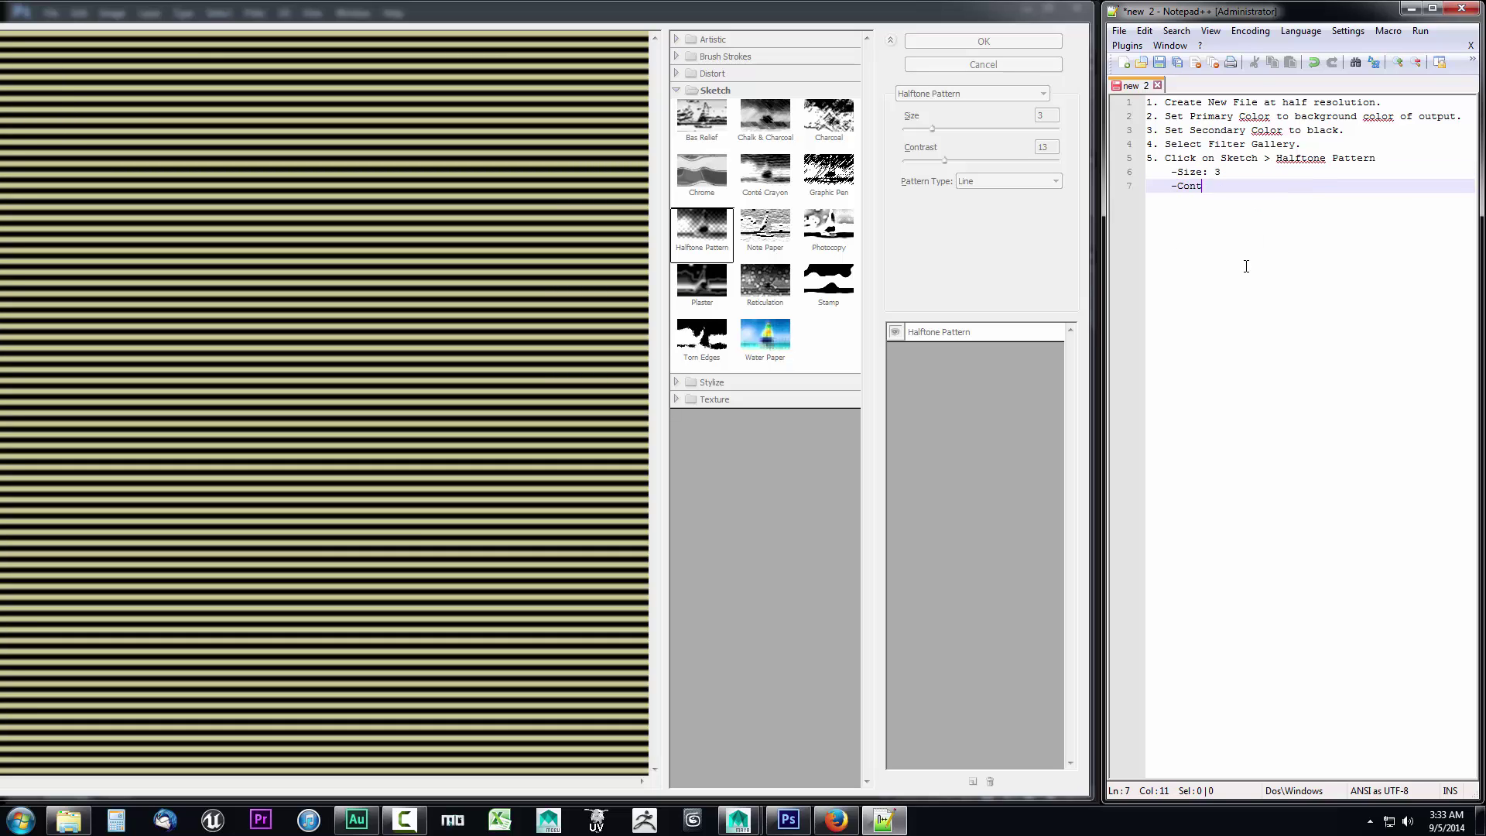
text(rast: 13)
key(Return)
text(-)
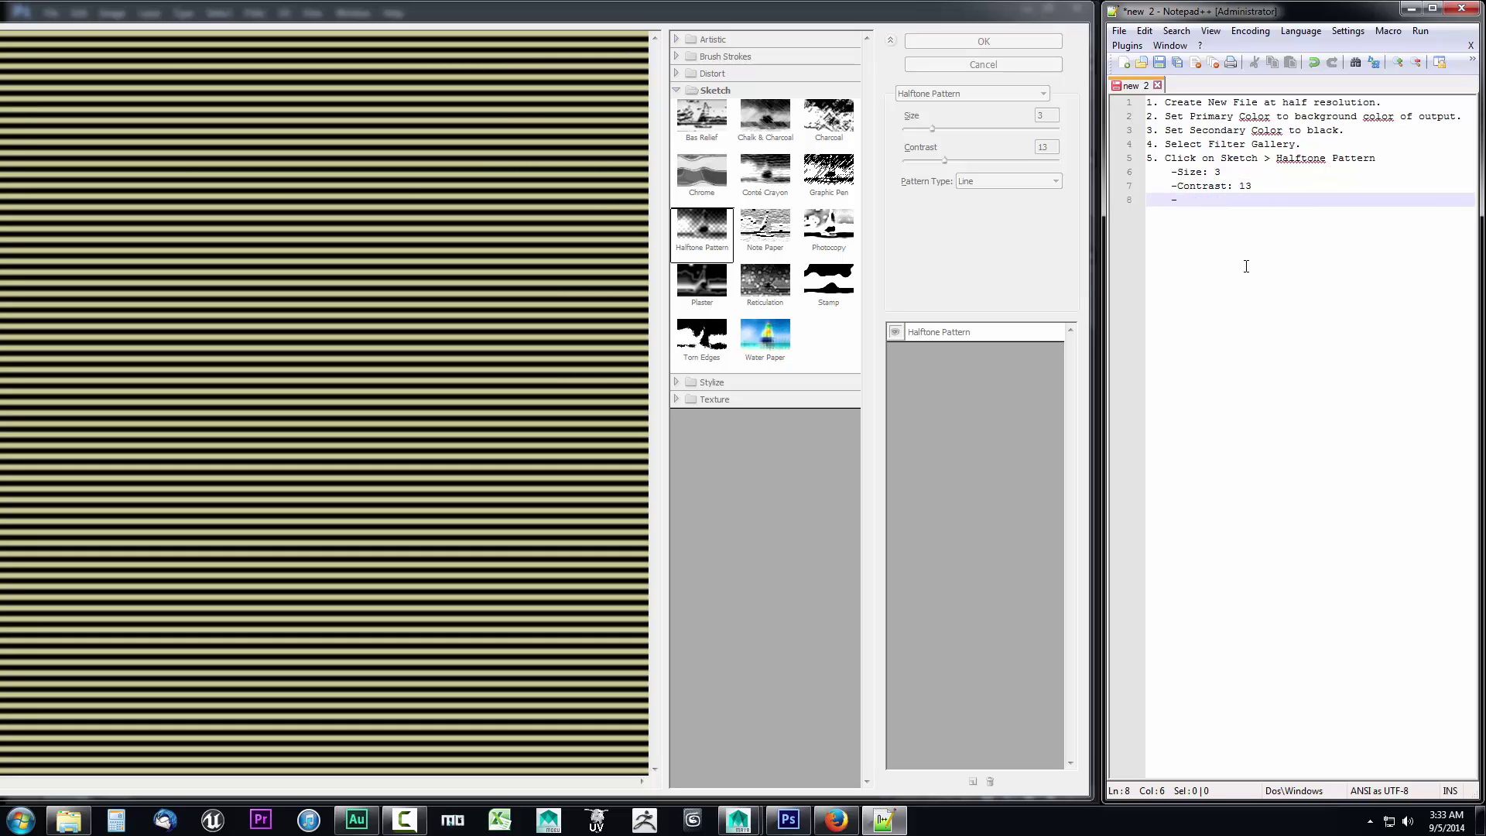
text(Pattern Type: Line)
key(Return)
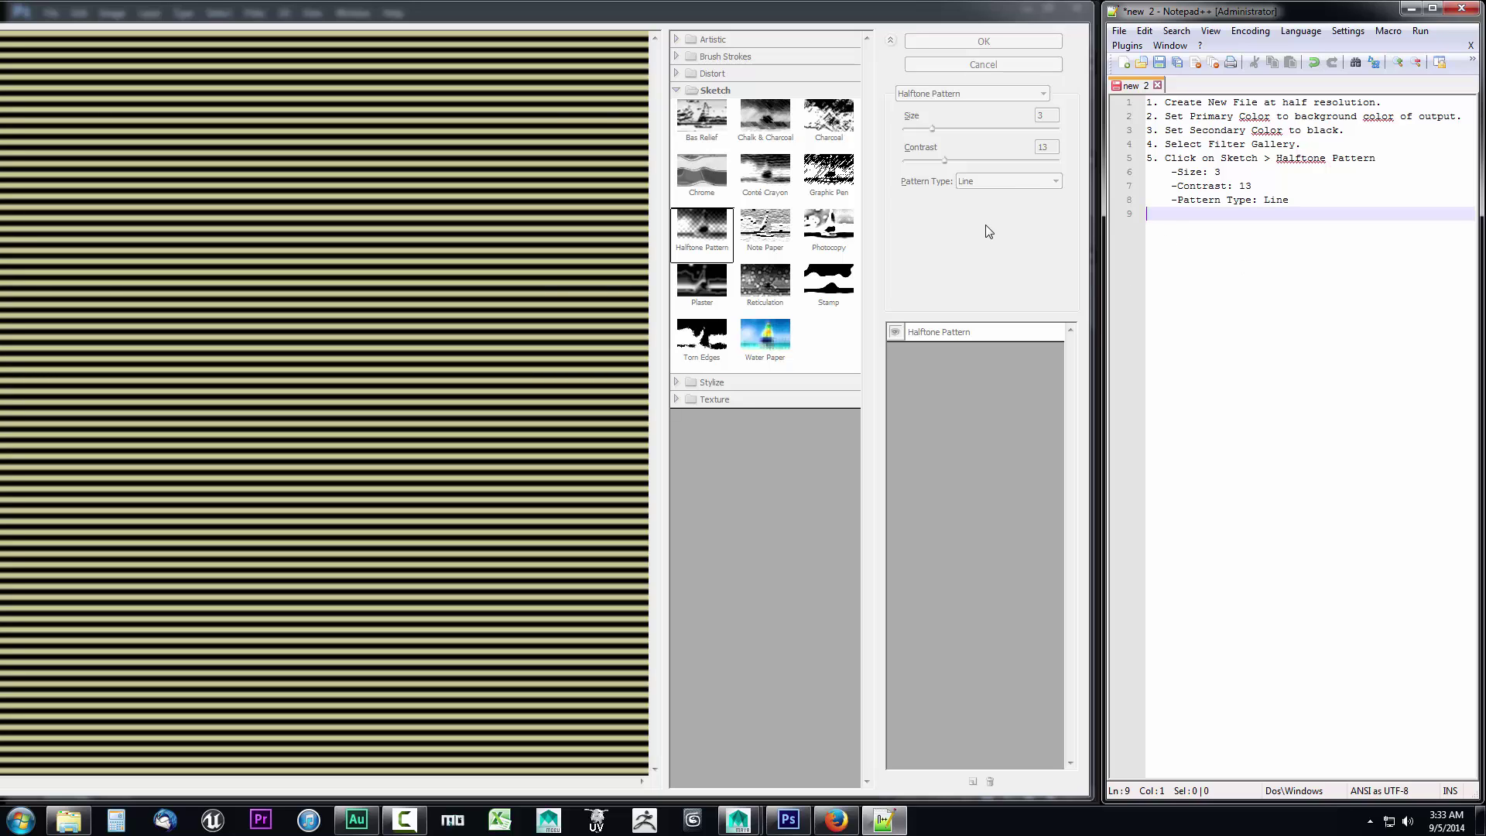
Switch back to Photoshop's Filter Gallery and apply the Halftone Pattern filter to the new document.
click(870, 193)
drag(899, 19, 1169, 20)
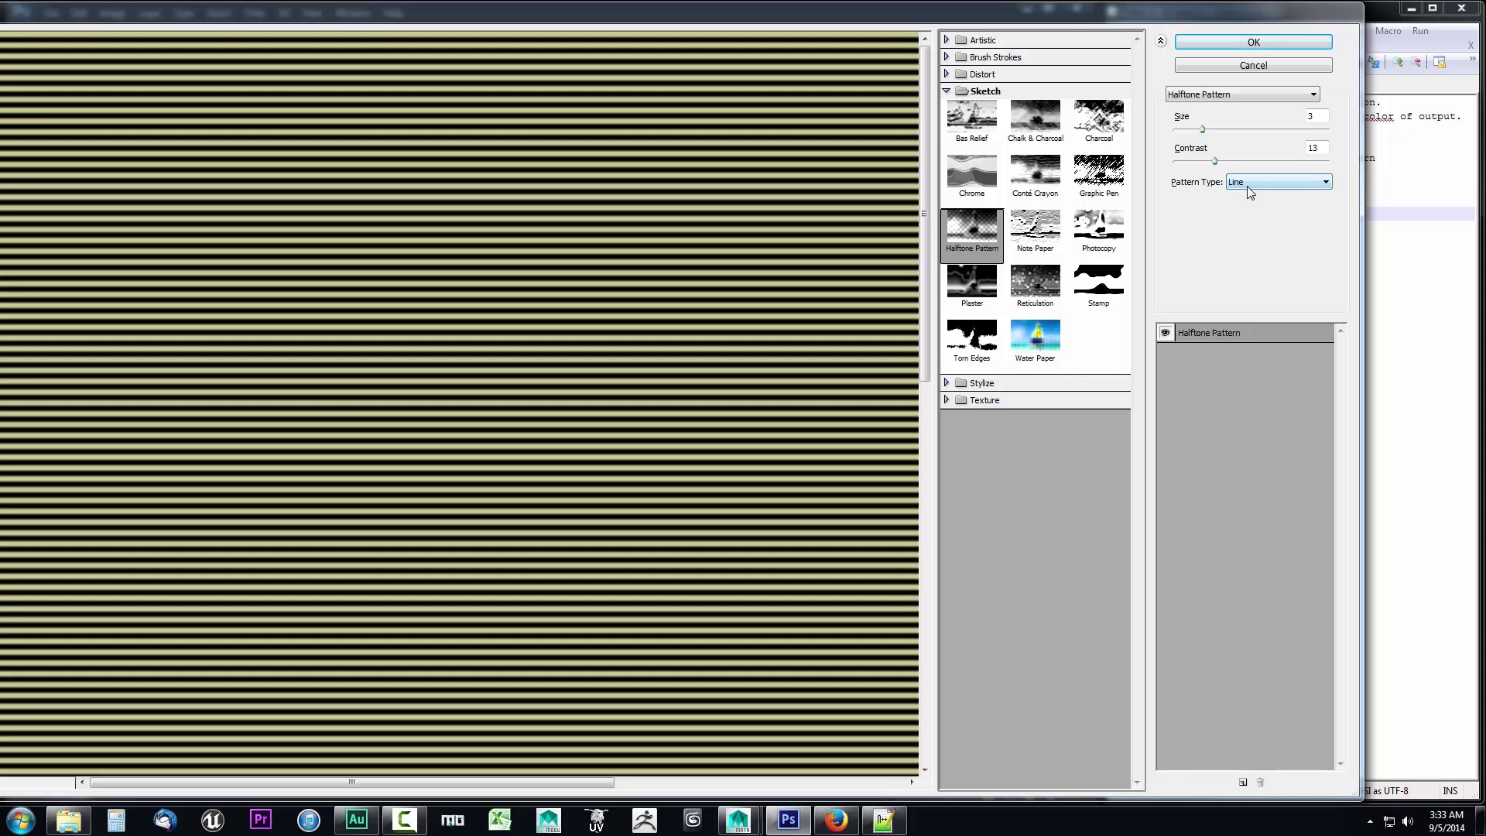
click(1209, 41)
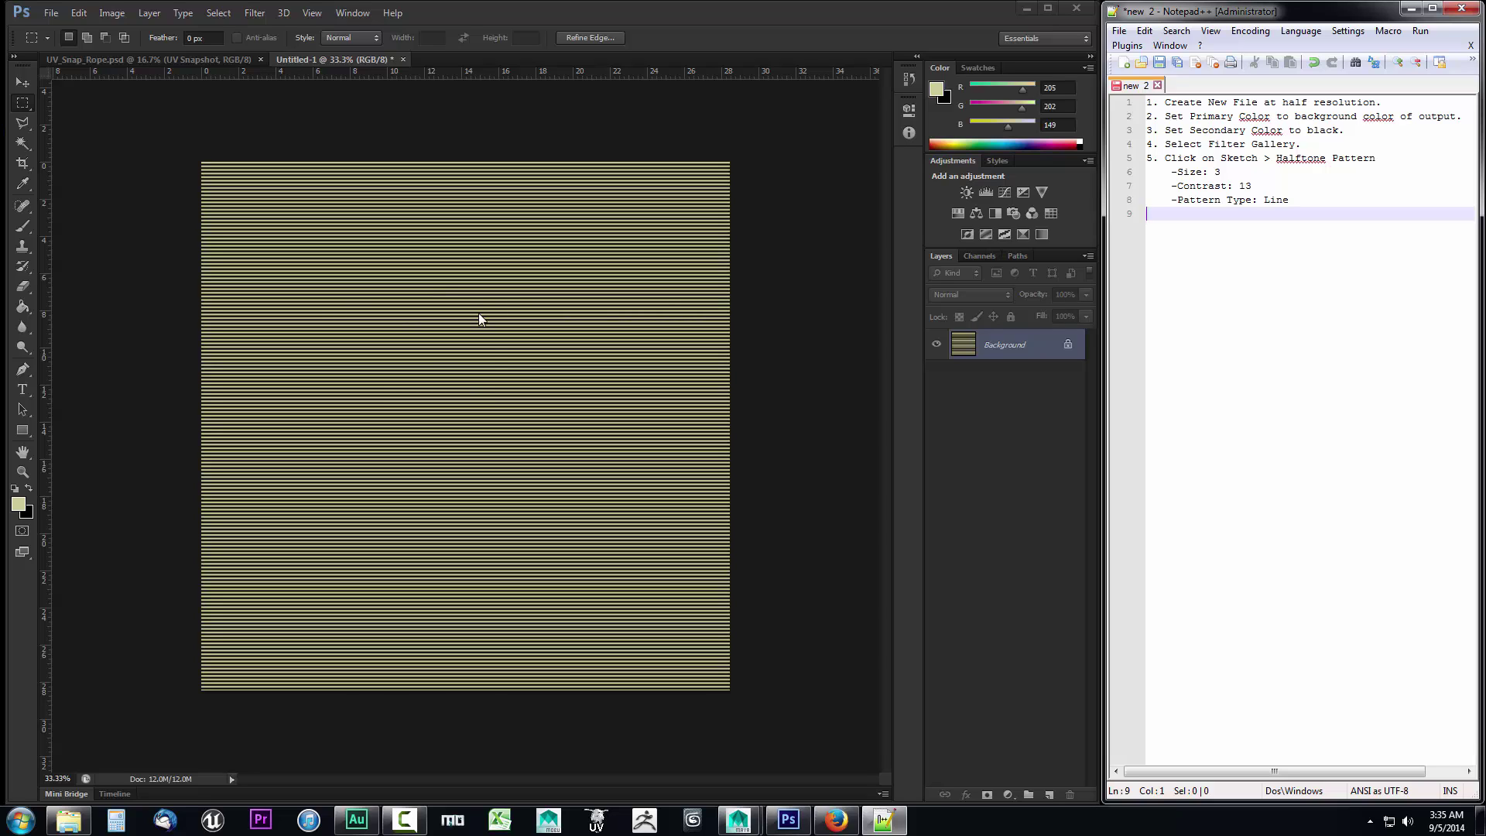
Open the Add Noise filter for the whole striped image and move its dialog clear of the notes.
click(255, 14)
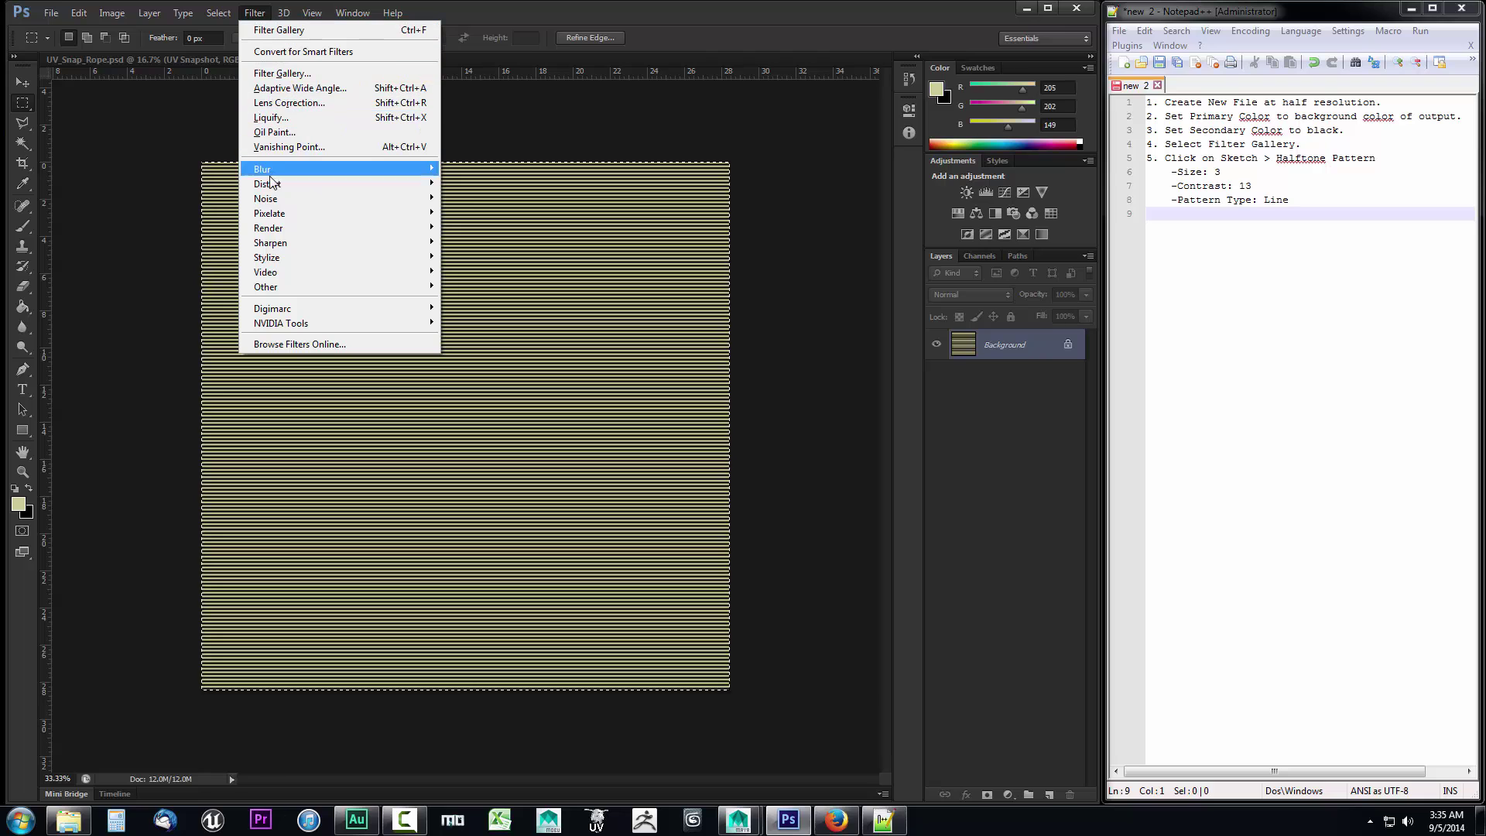
mouse_move(259, 199)
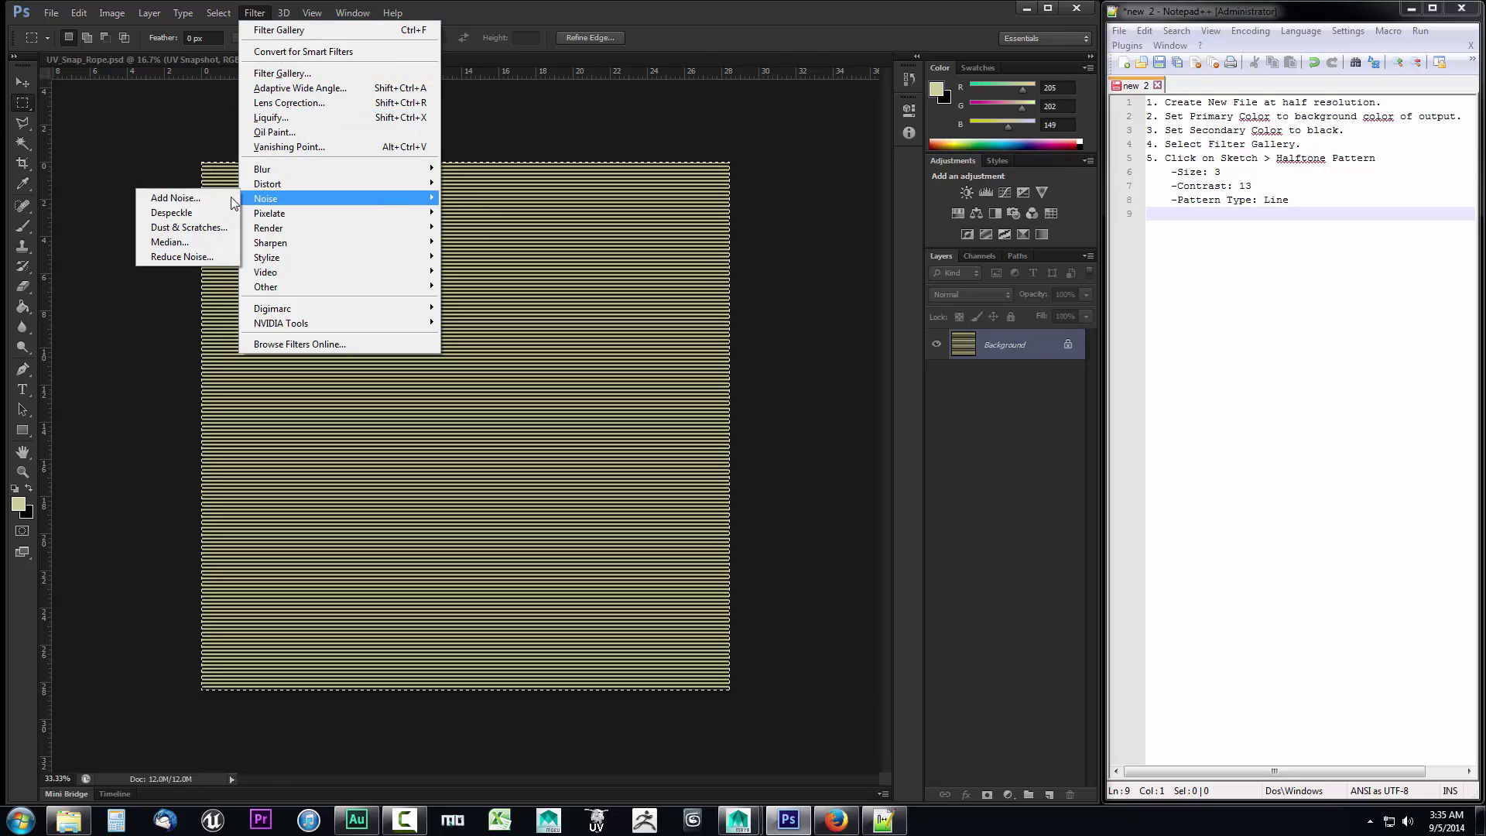
click(206, 199)
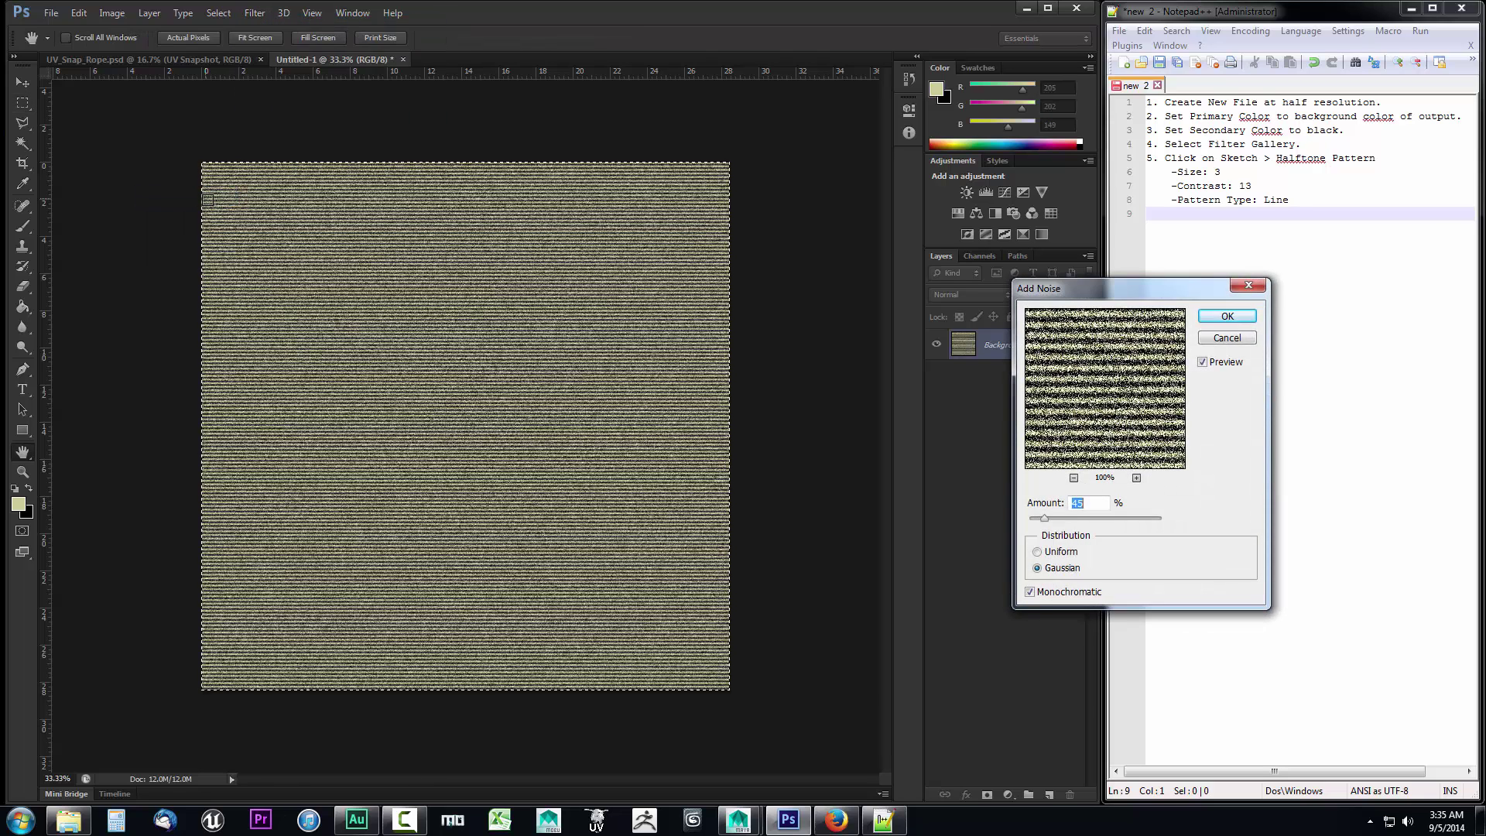
drag(1094, 298, 729, 284)
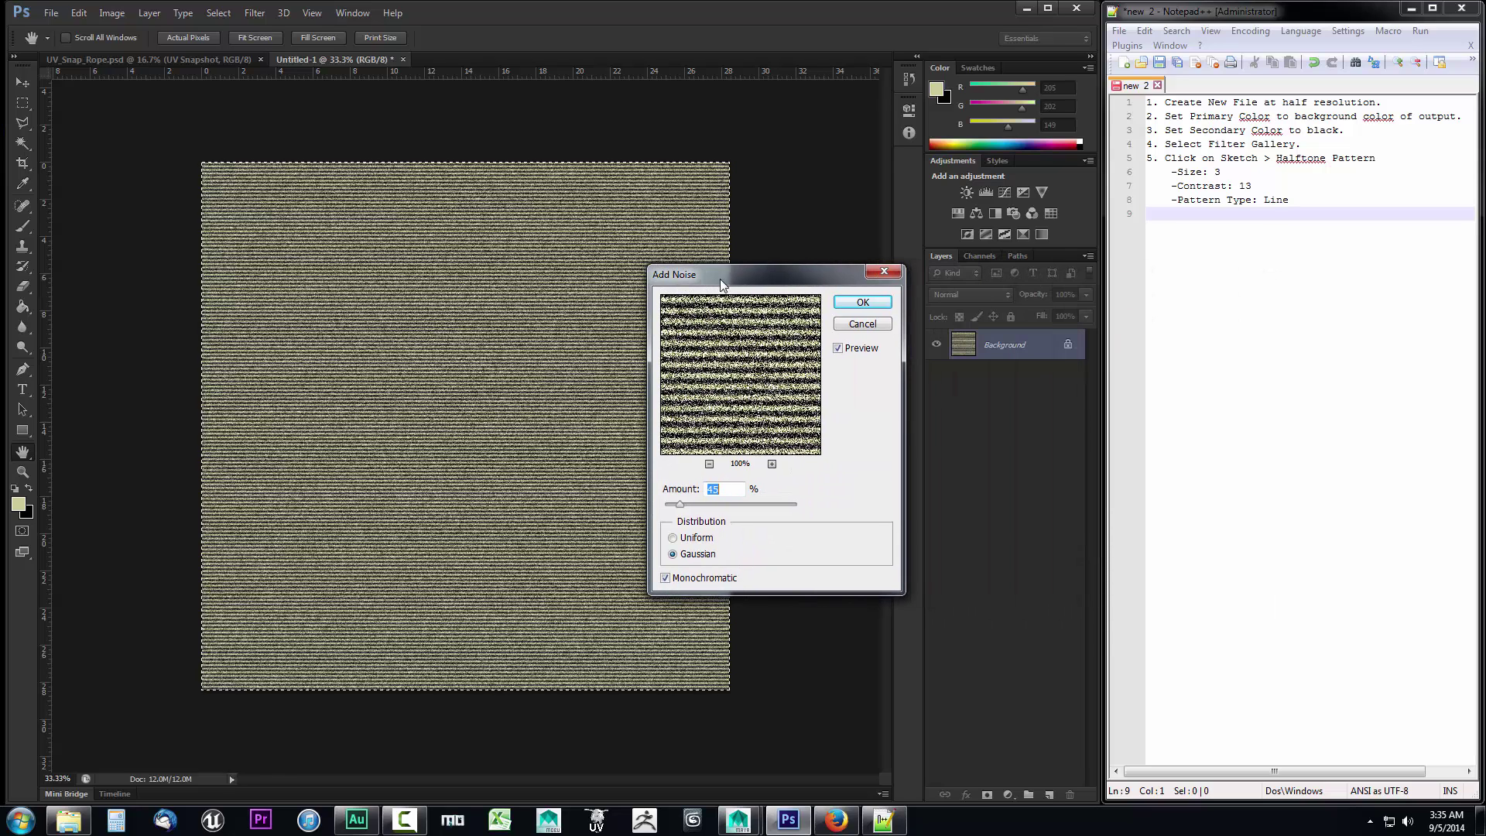
Add the line "6. Filter > Add Noise" to the Notepad++ list.
click(1178, 230)
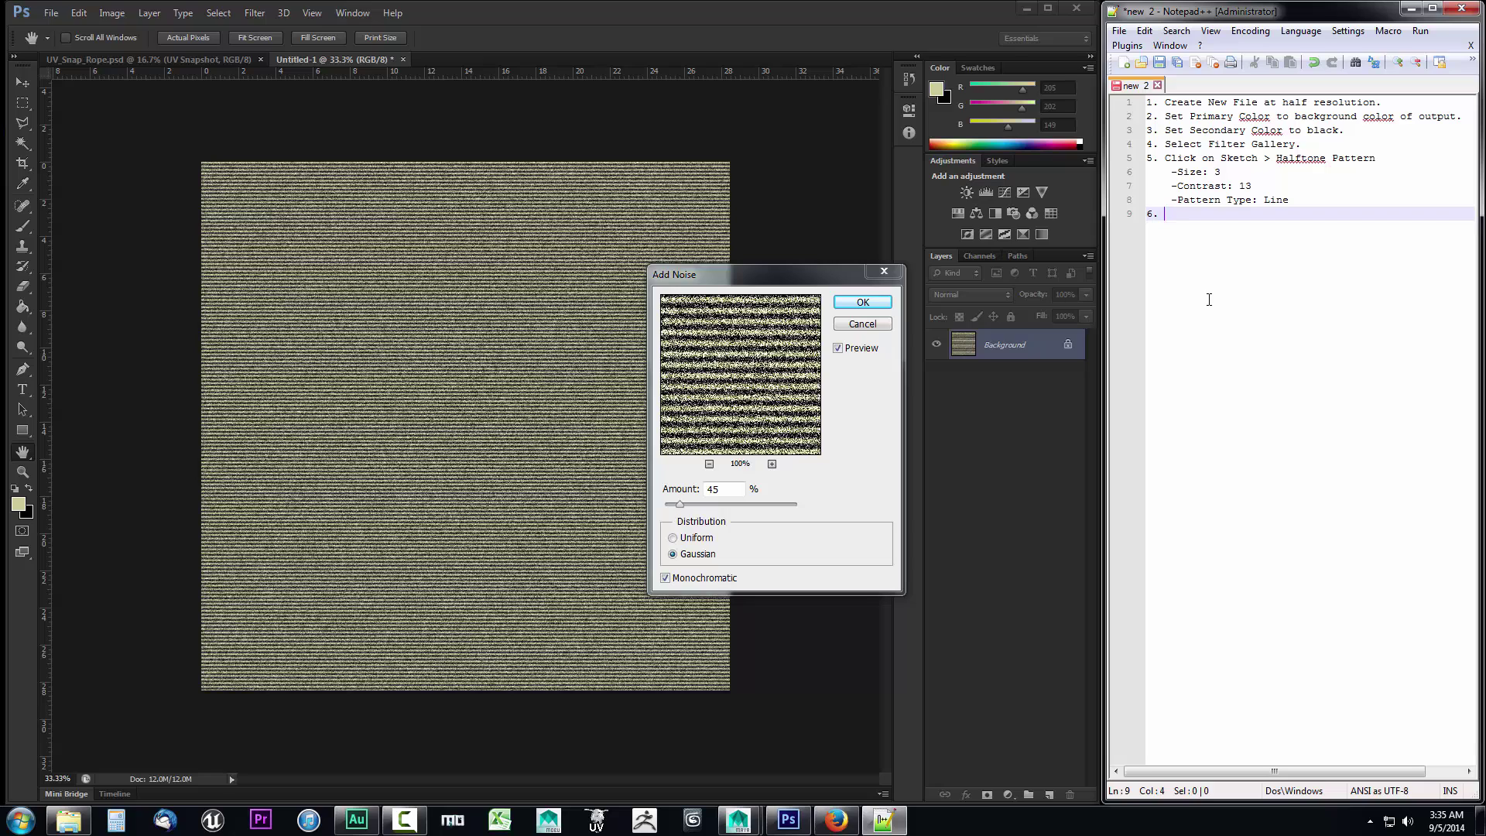
text(Filter)
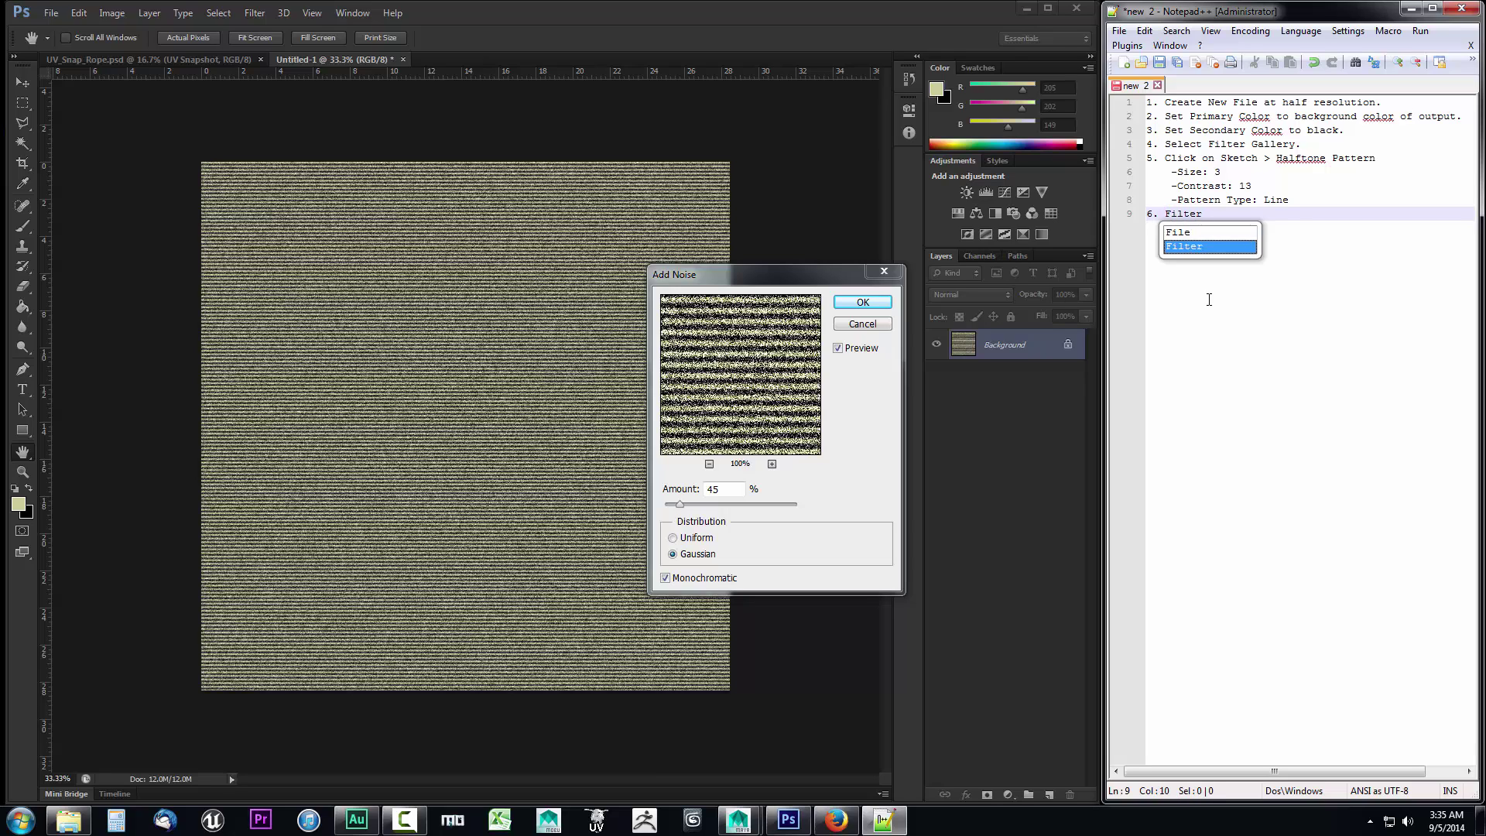
text( > Add Noise)
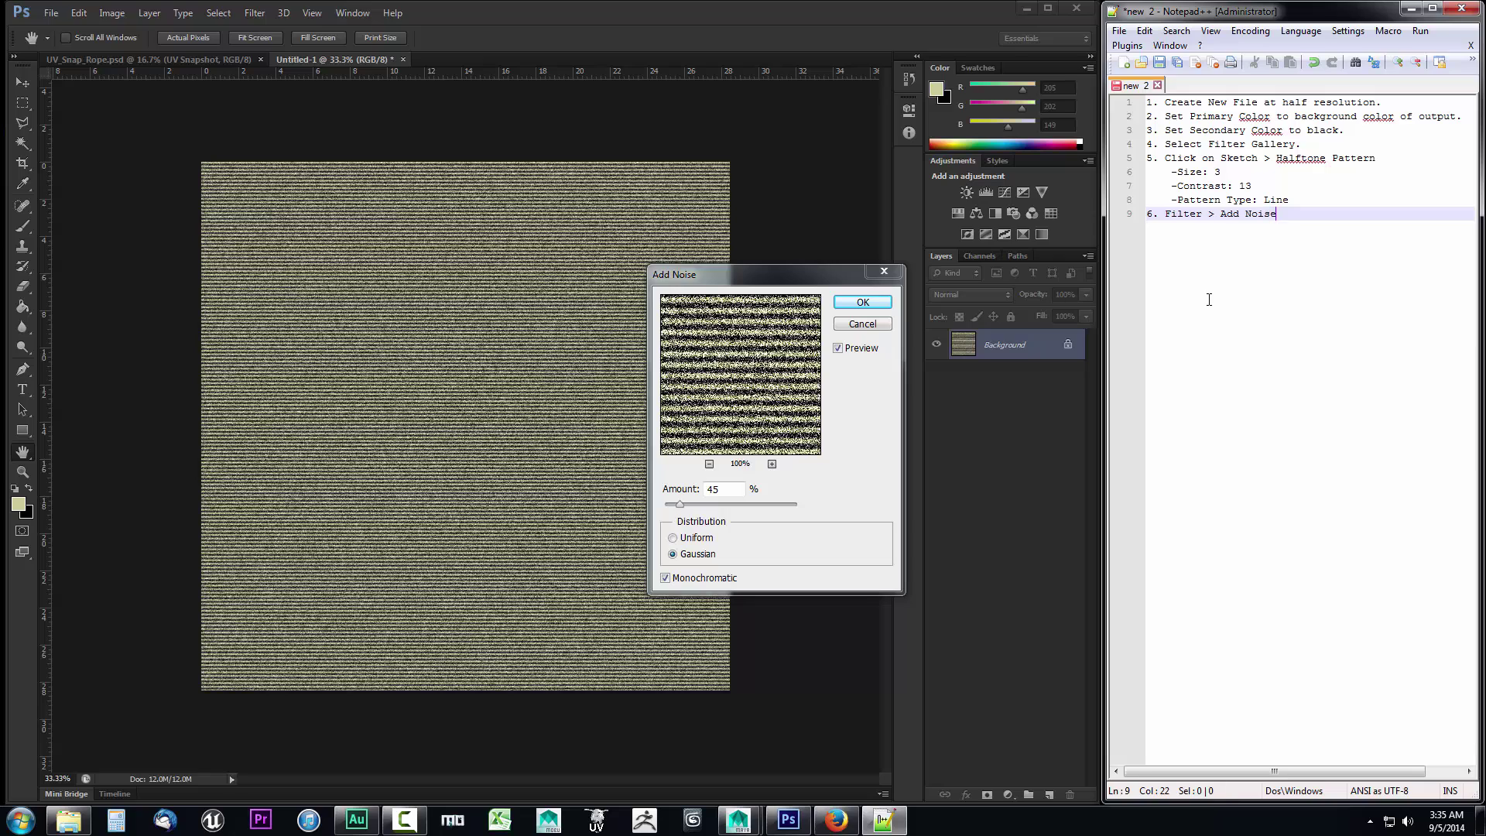
key(Return)
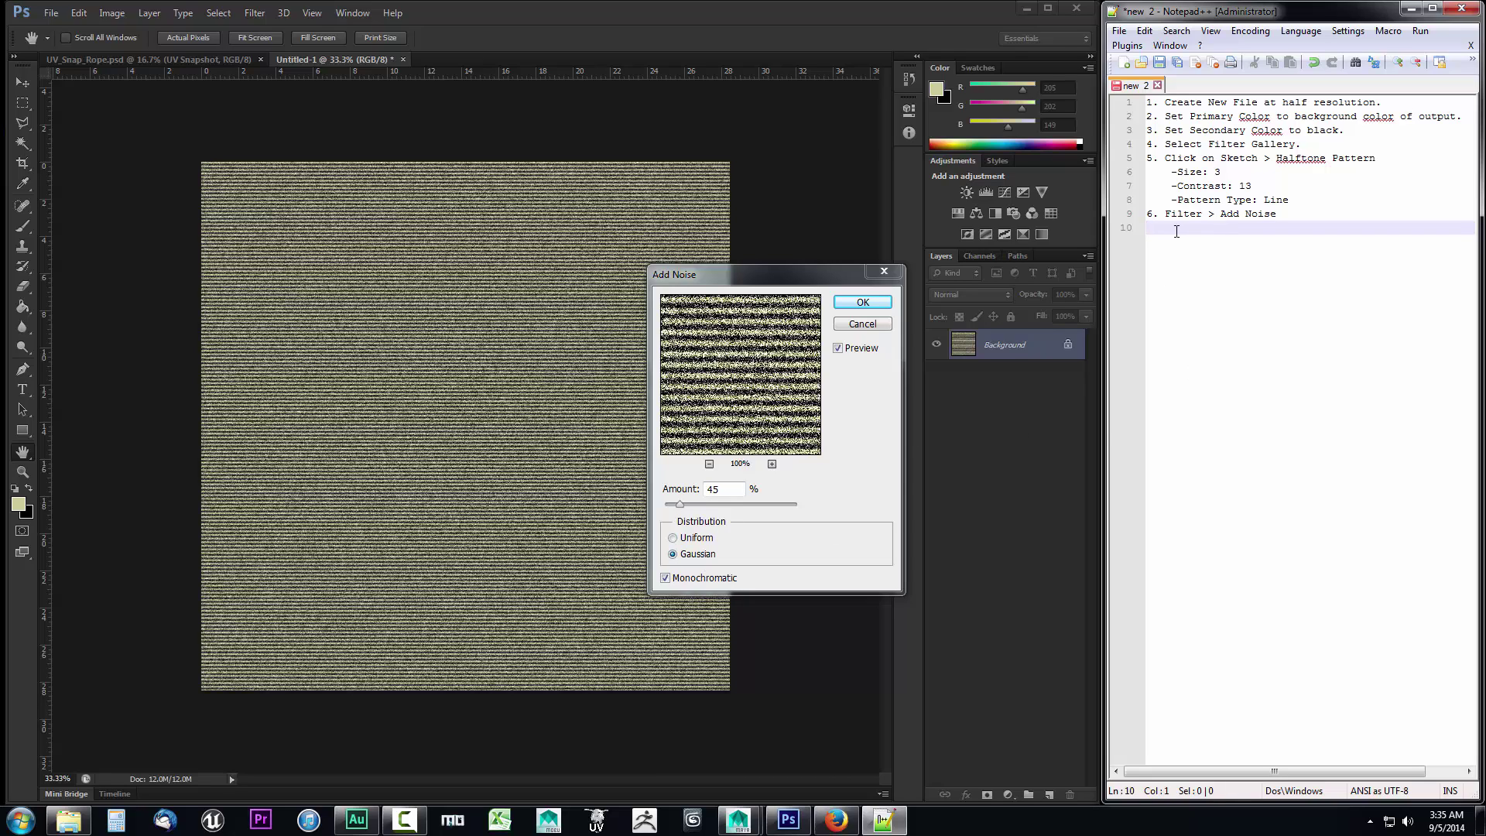
Add the indented sub-items "-Amount: 45%", "-Distribution: Gaussian" and "-Check Monochromatic" beneath item 6 in the list.
text(Amount: 45%)
key(Return)
text(-)
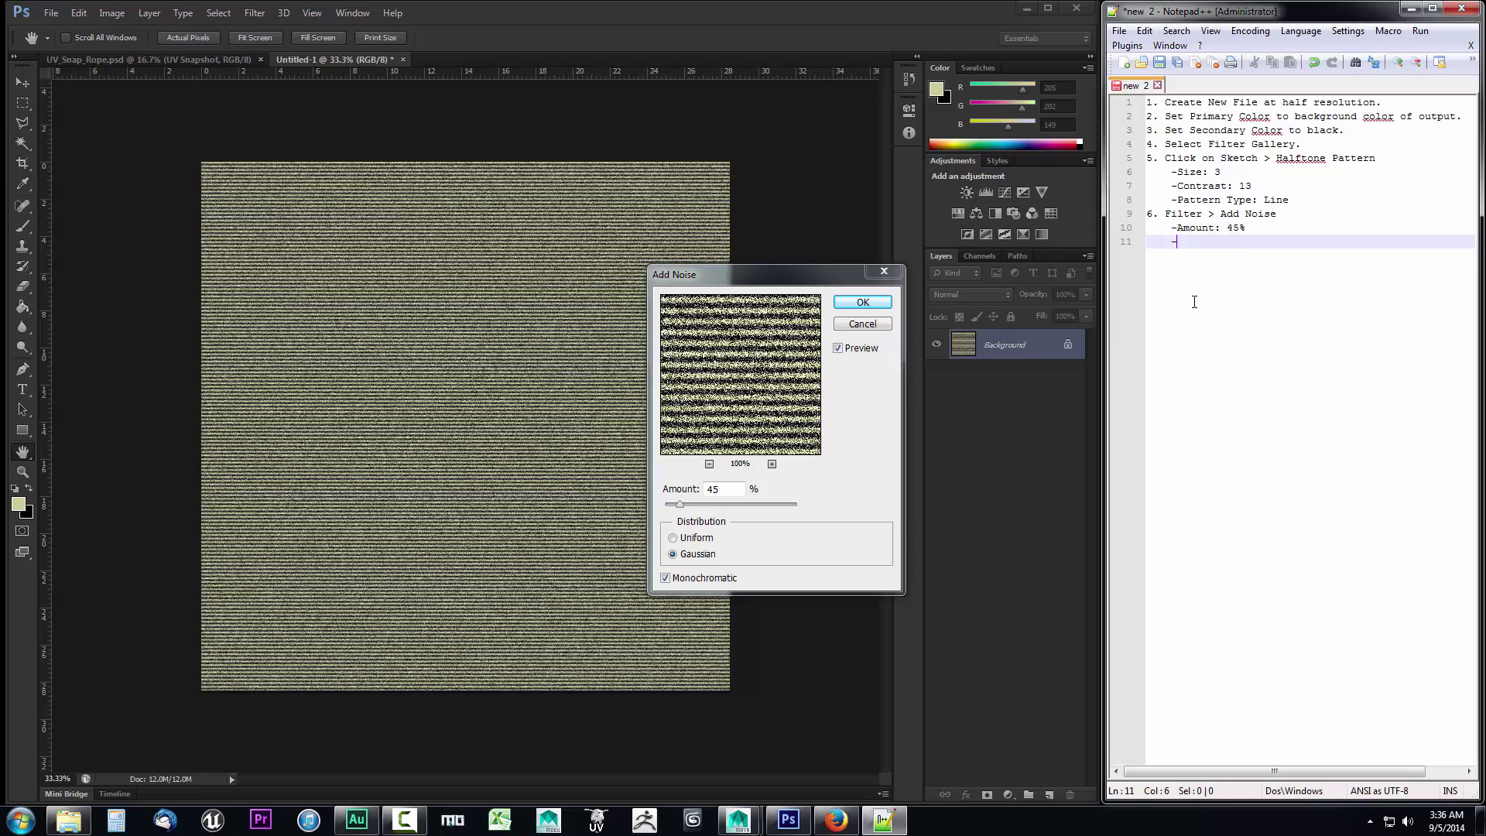
text(Distribution: Gaussian)
key(Return)
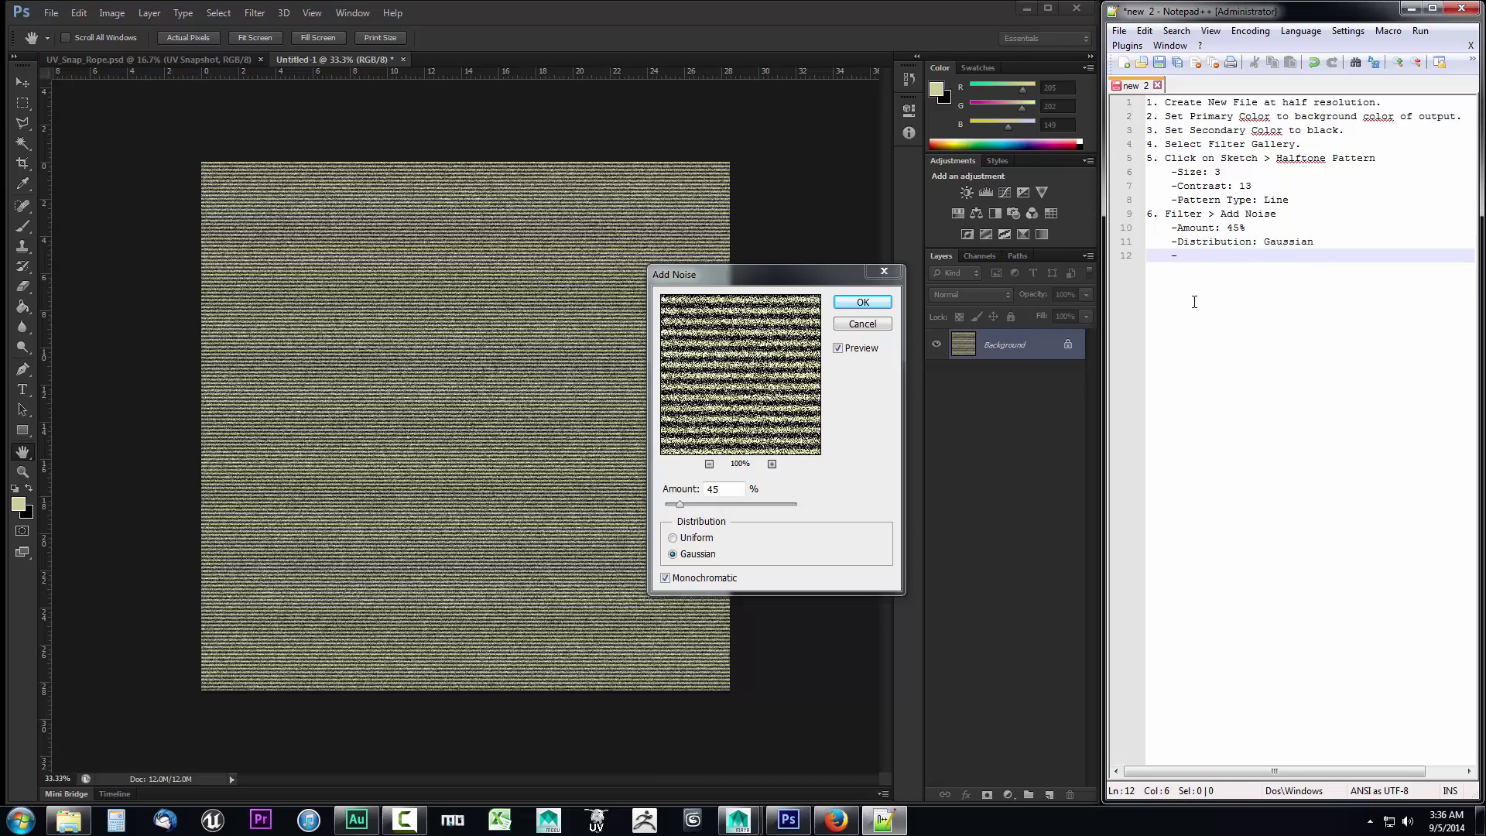
text(-Check Monochromatic)
key(Return)
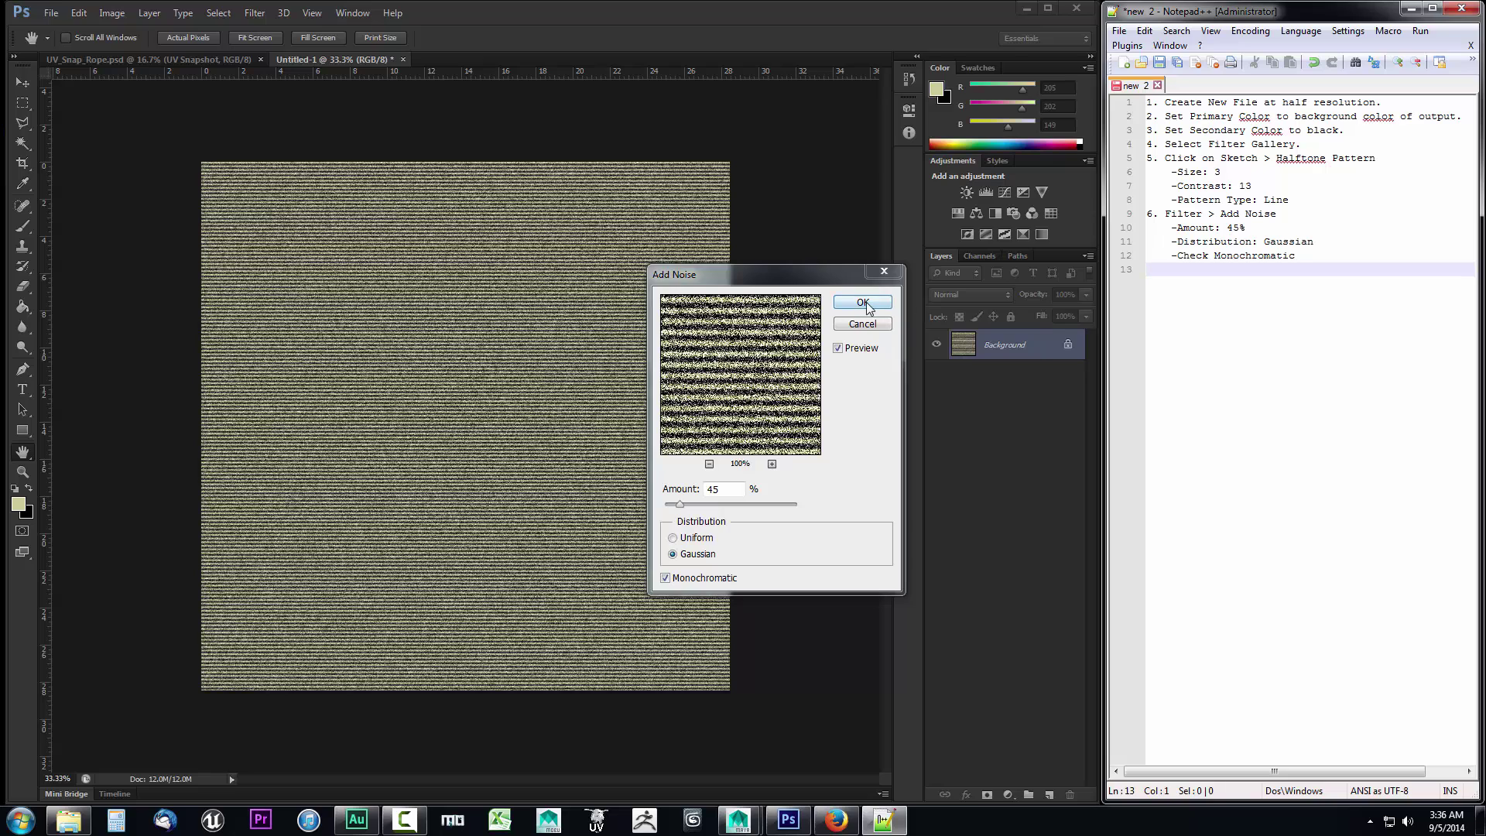
Apply the 45% Gaussian monochromatic noise to the striped image in Photoshop and clear the selection.
click(786, 291)
click(862, 302)
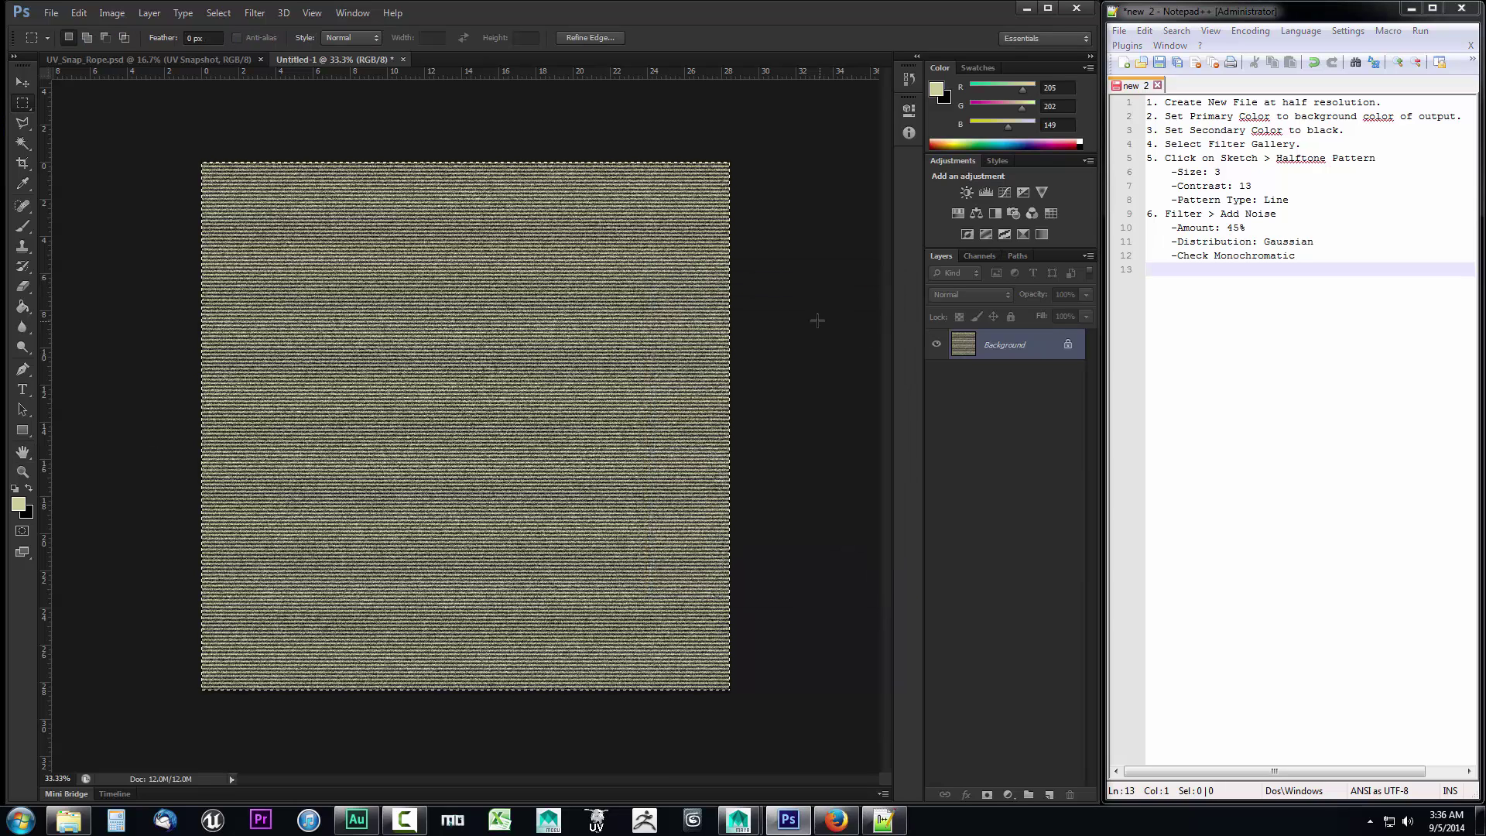
key(ctrl+d)
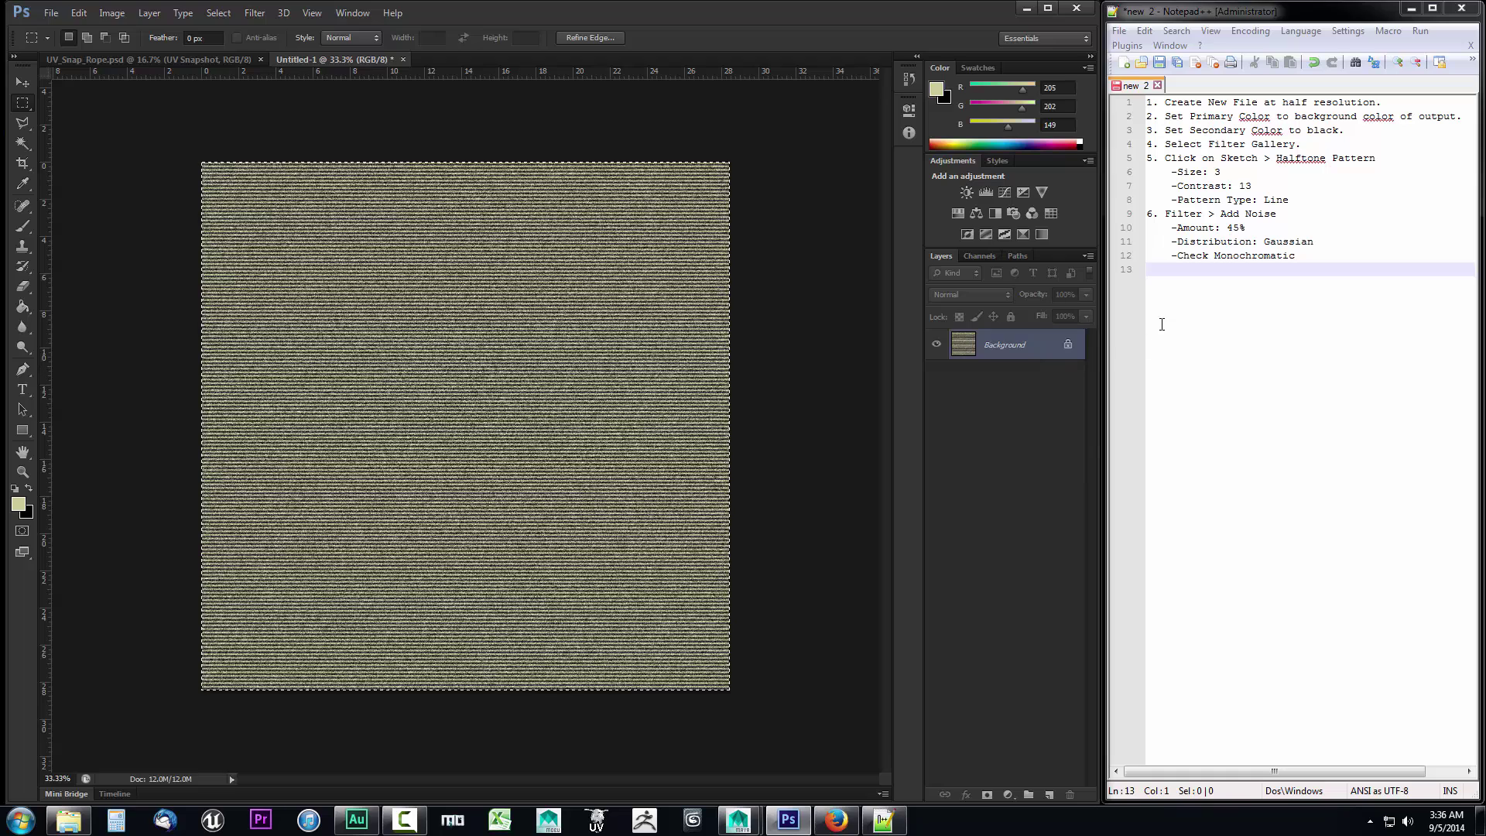
Add the lines "7. Select all" and "8. Rotate by -45 degrees." to the Notepad++ list.
click(1170, 300)
text(7. Sele)
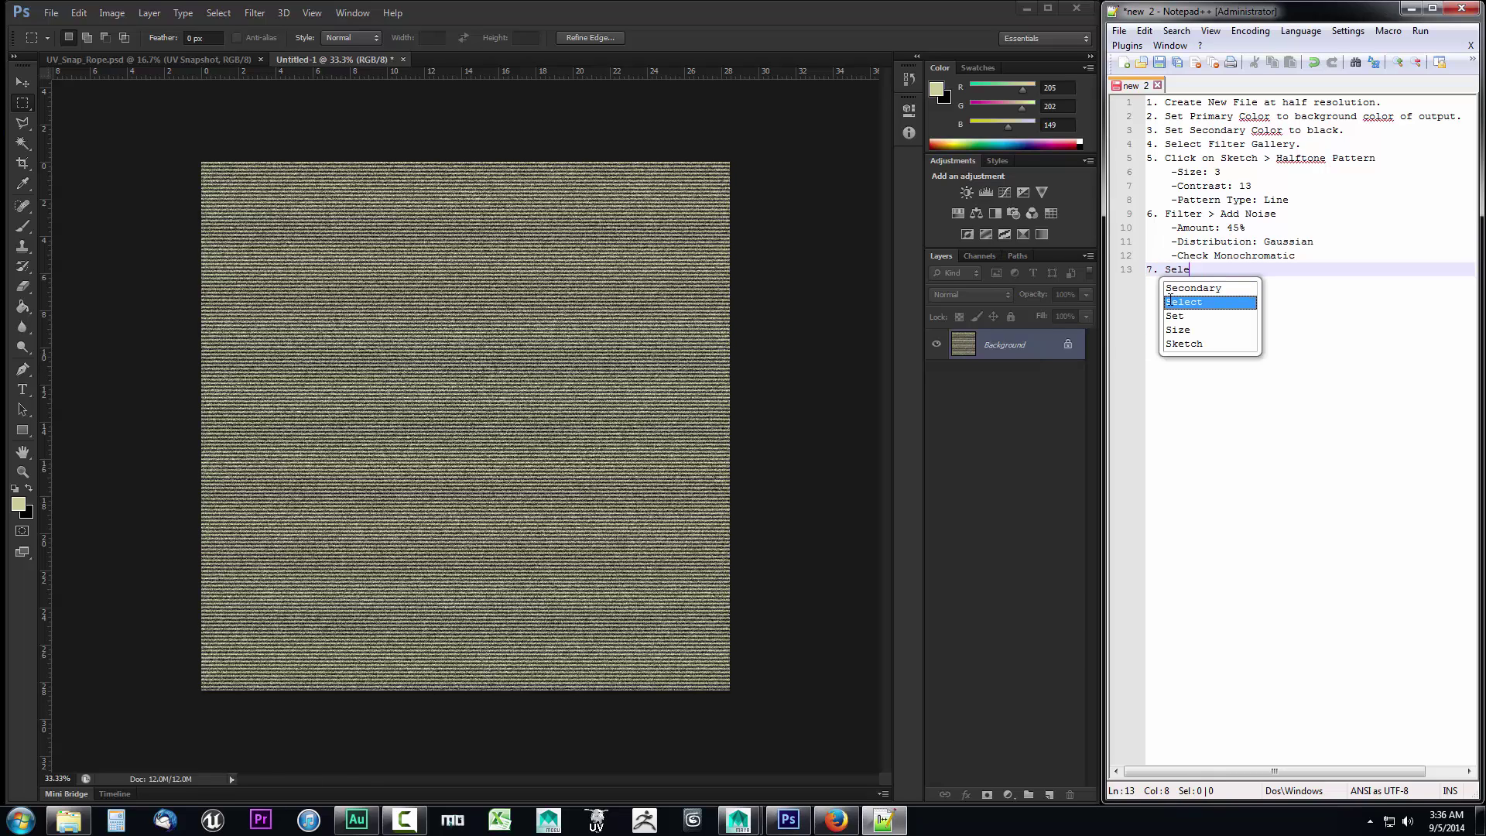
text(ct all)
key(Return)
text(9)
key(BackSpace)
text(8)
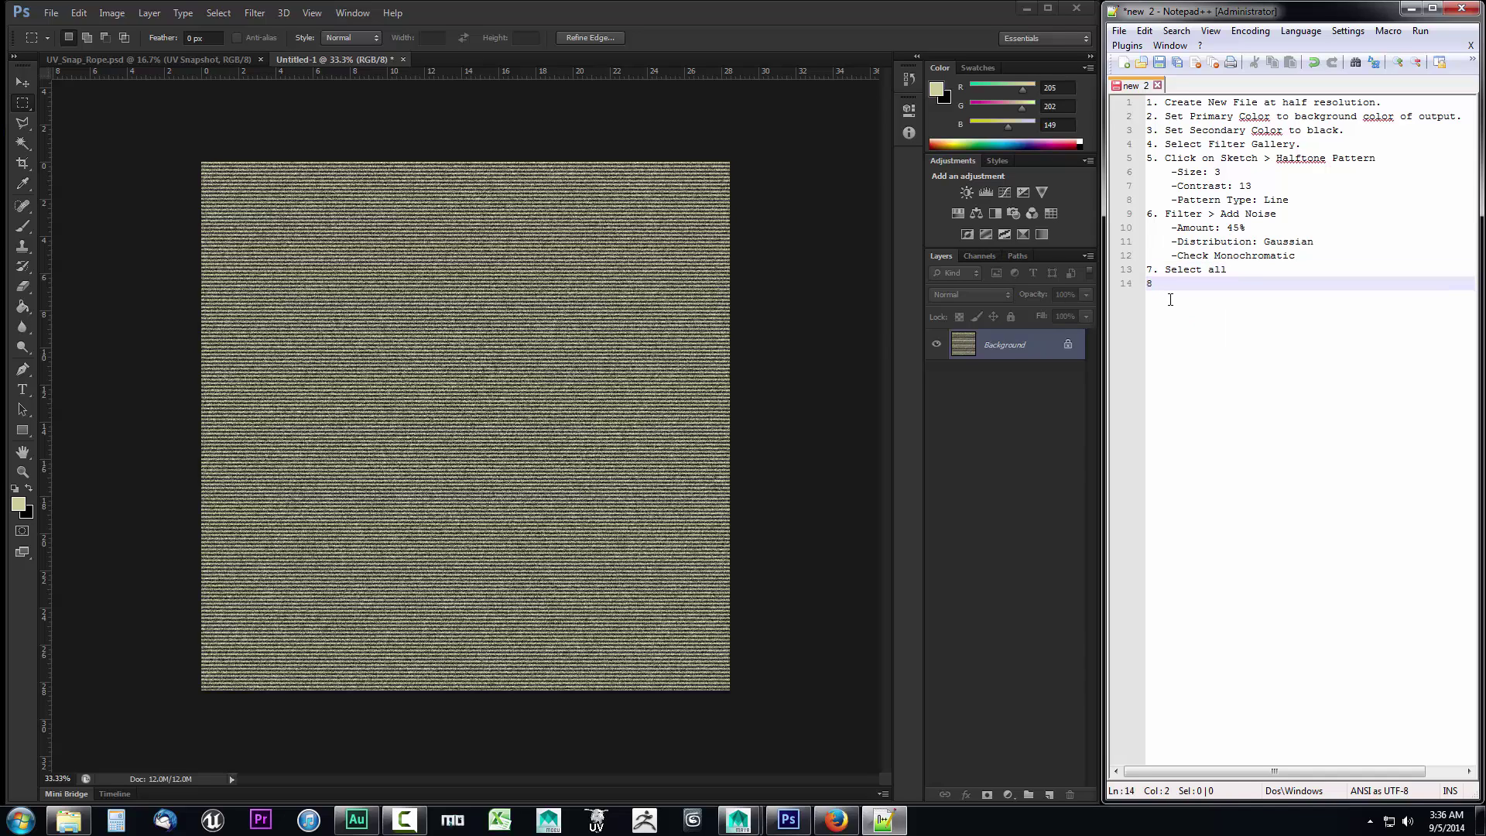
text(7 Rotate by -4)
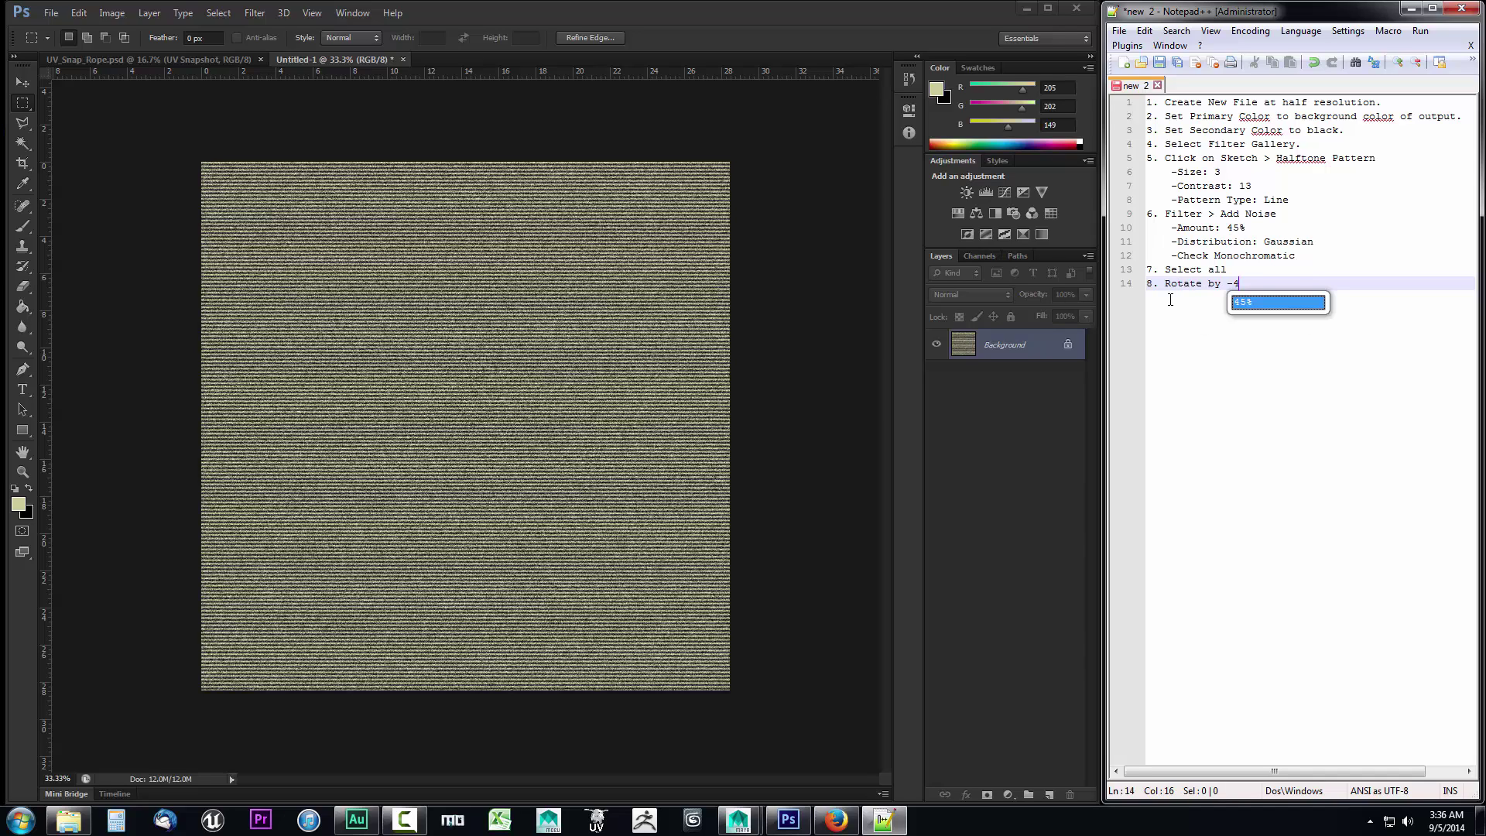
text(5 degrees.)
key(Return)
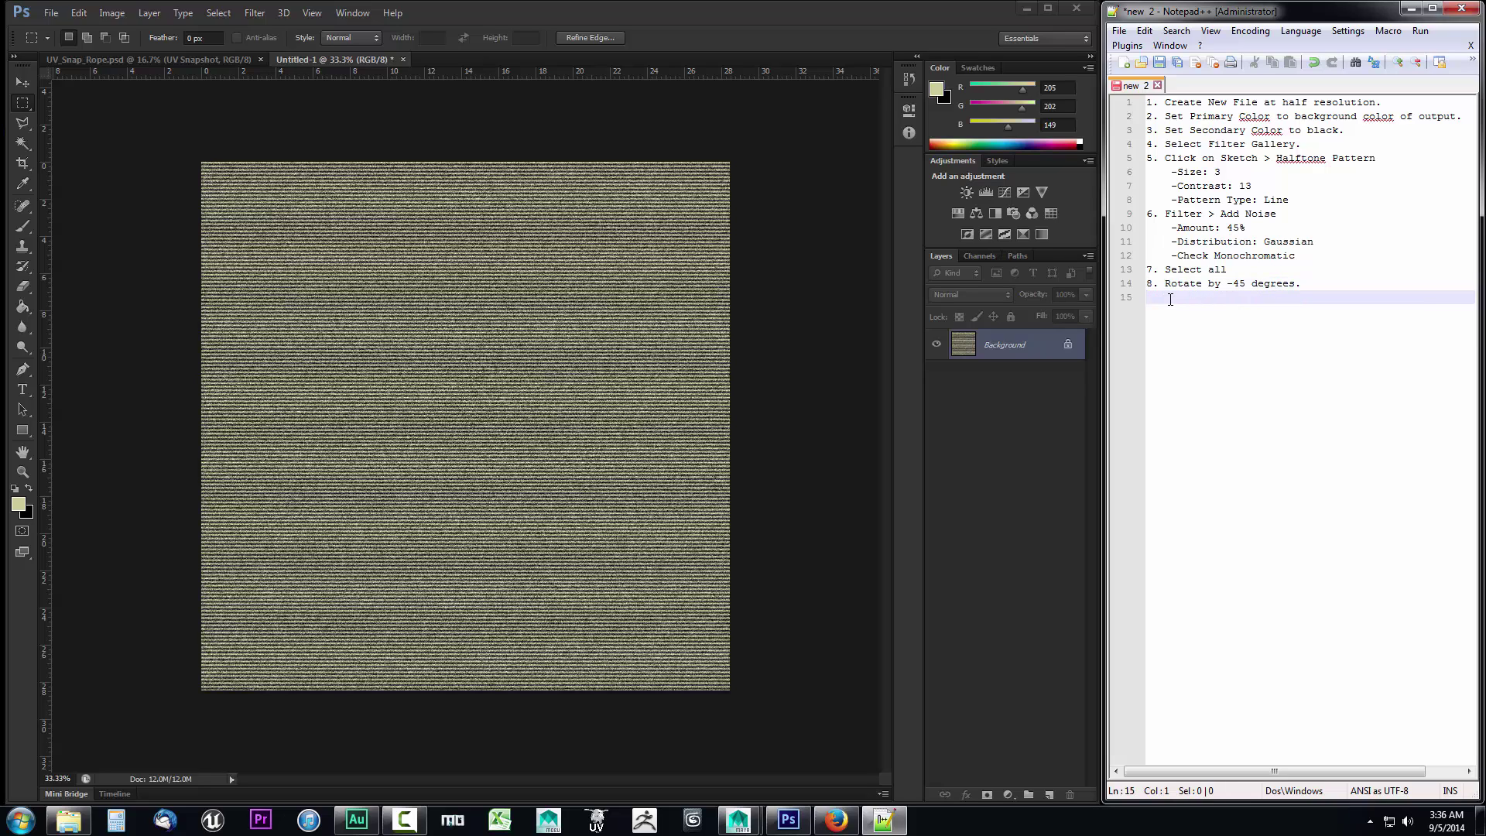
Select the entire striped image in Photoshop, rotate it by -45 degrees with Free Transform, and deselect it.
click(770, 217)
key(ctrl+a)
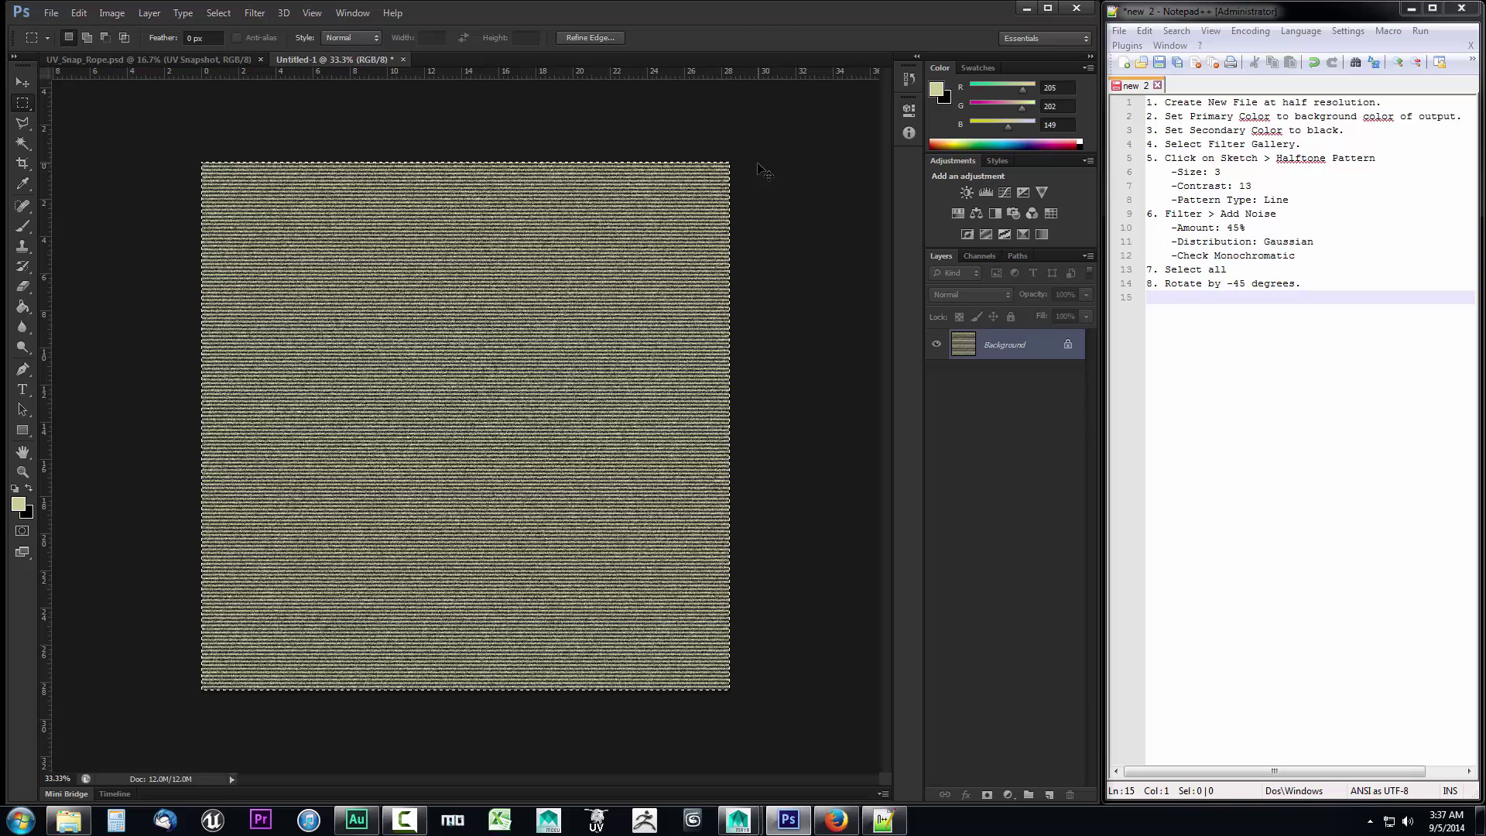
key(ctrl+t)
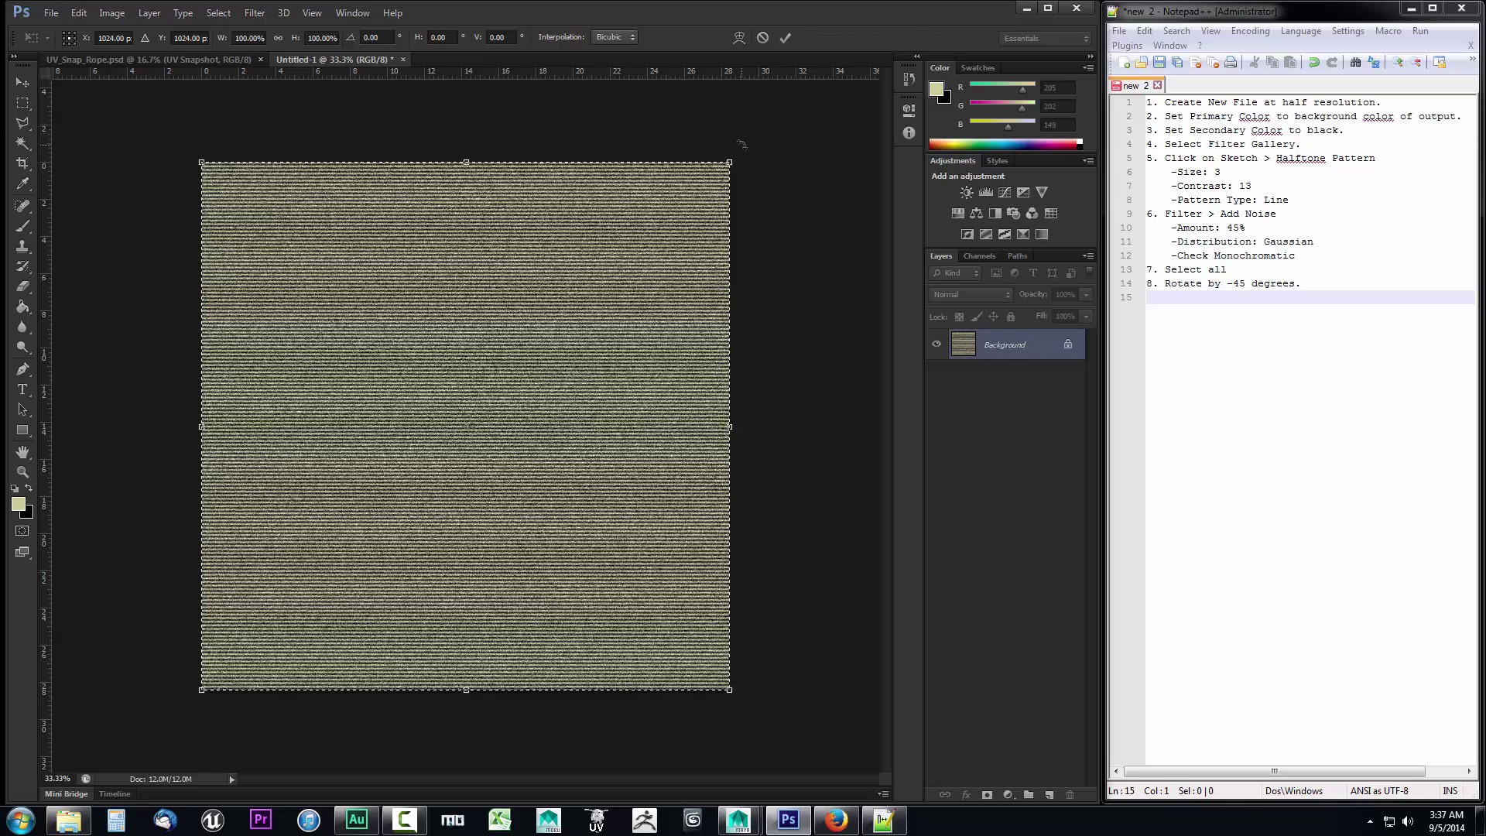
drag(741, 143, 468, 107)
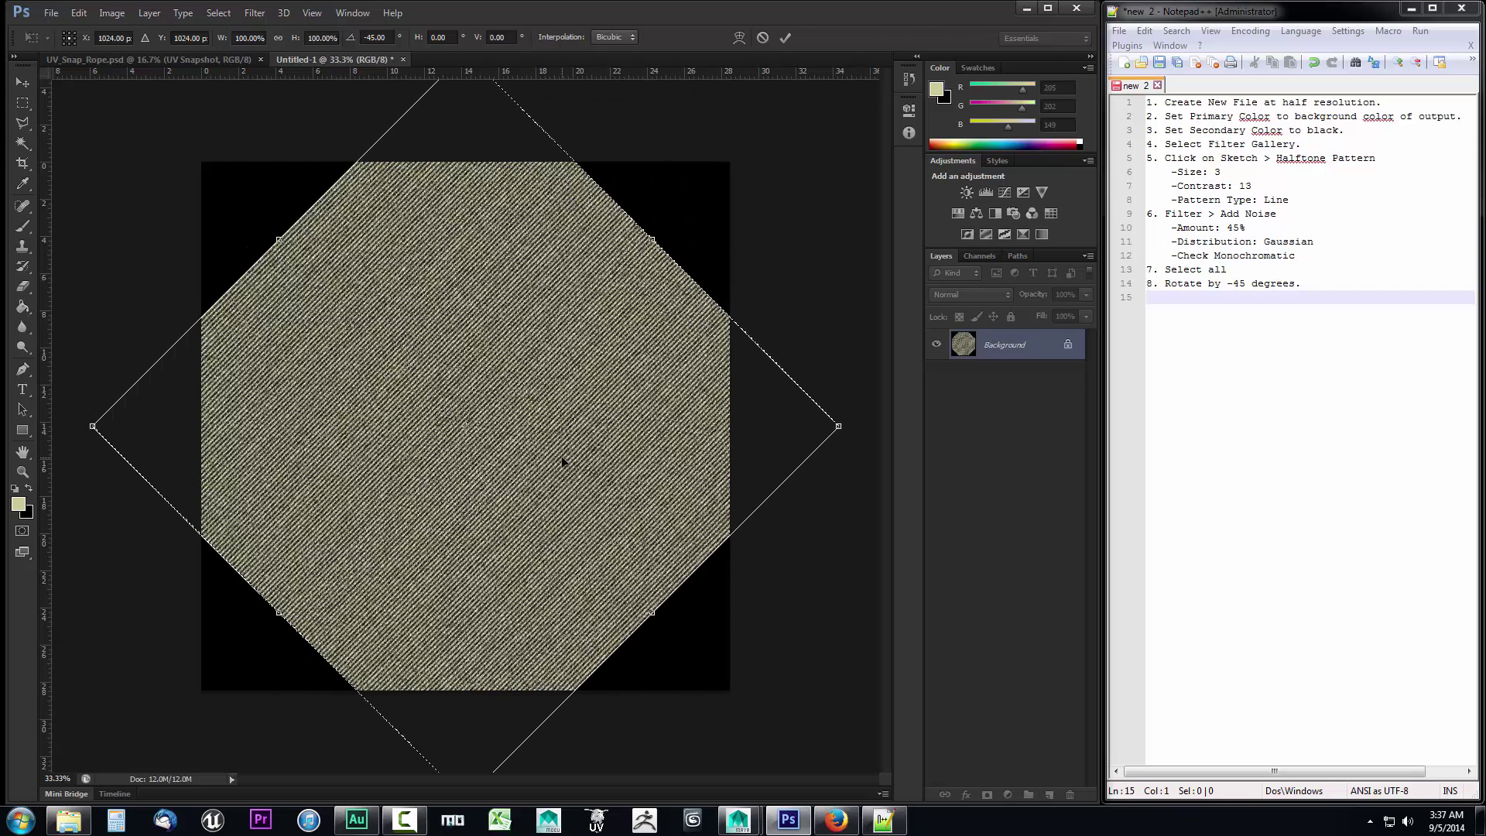
key(Return)
click(152, 412)
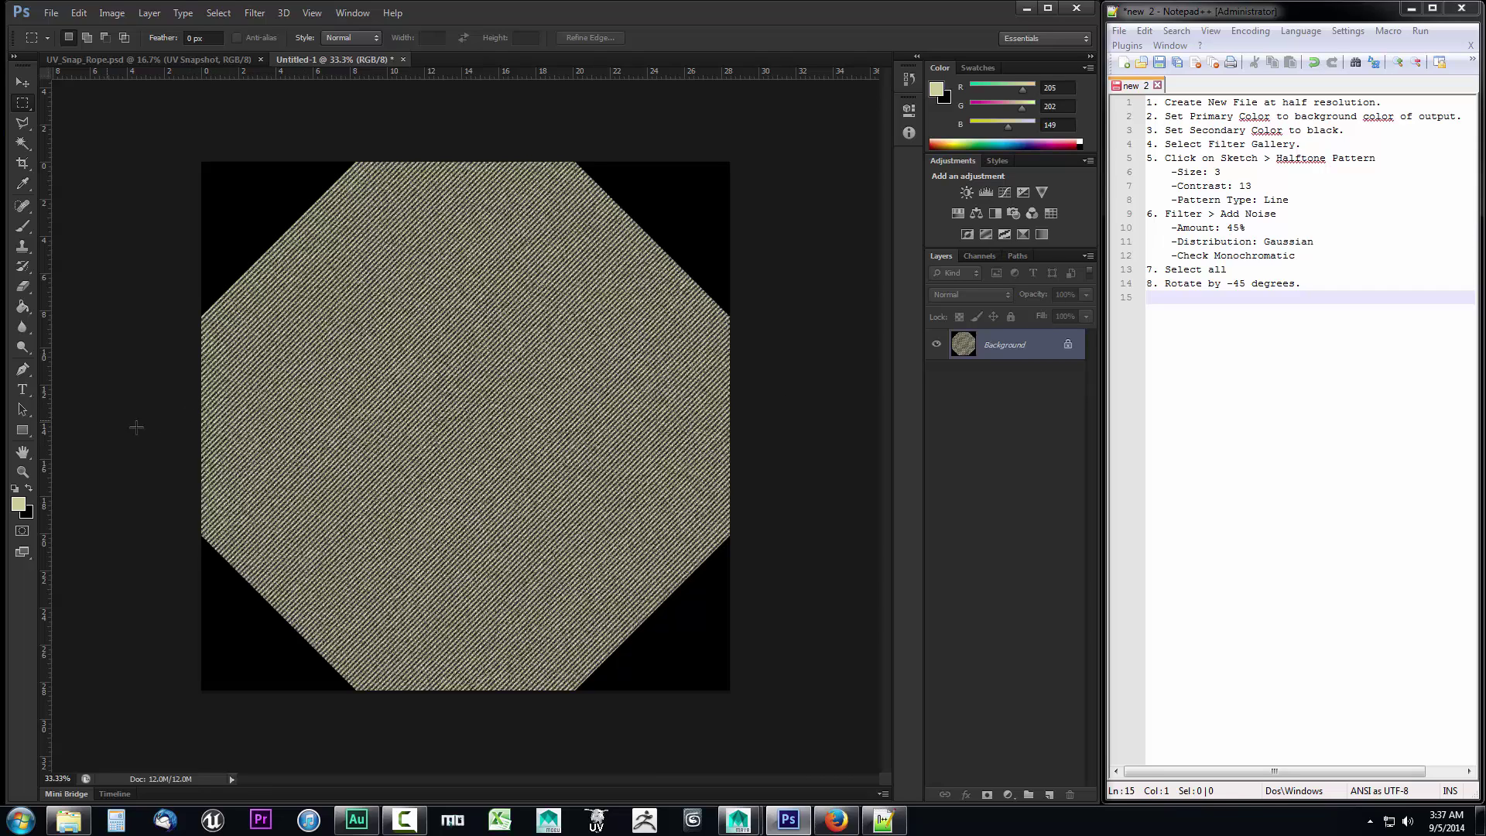
Add the line "9. Select necessary portion from middle." to the Notepad++ list.
click(1161, 301)
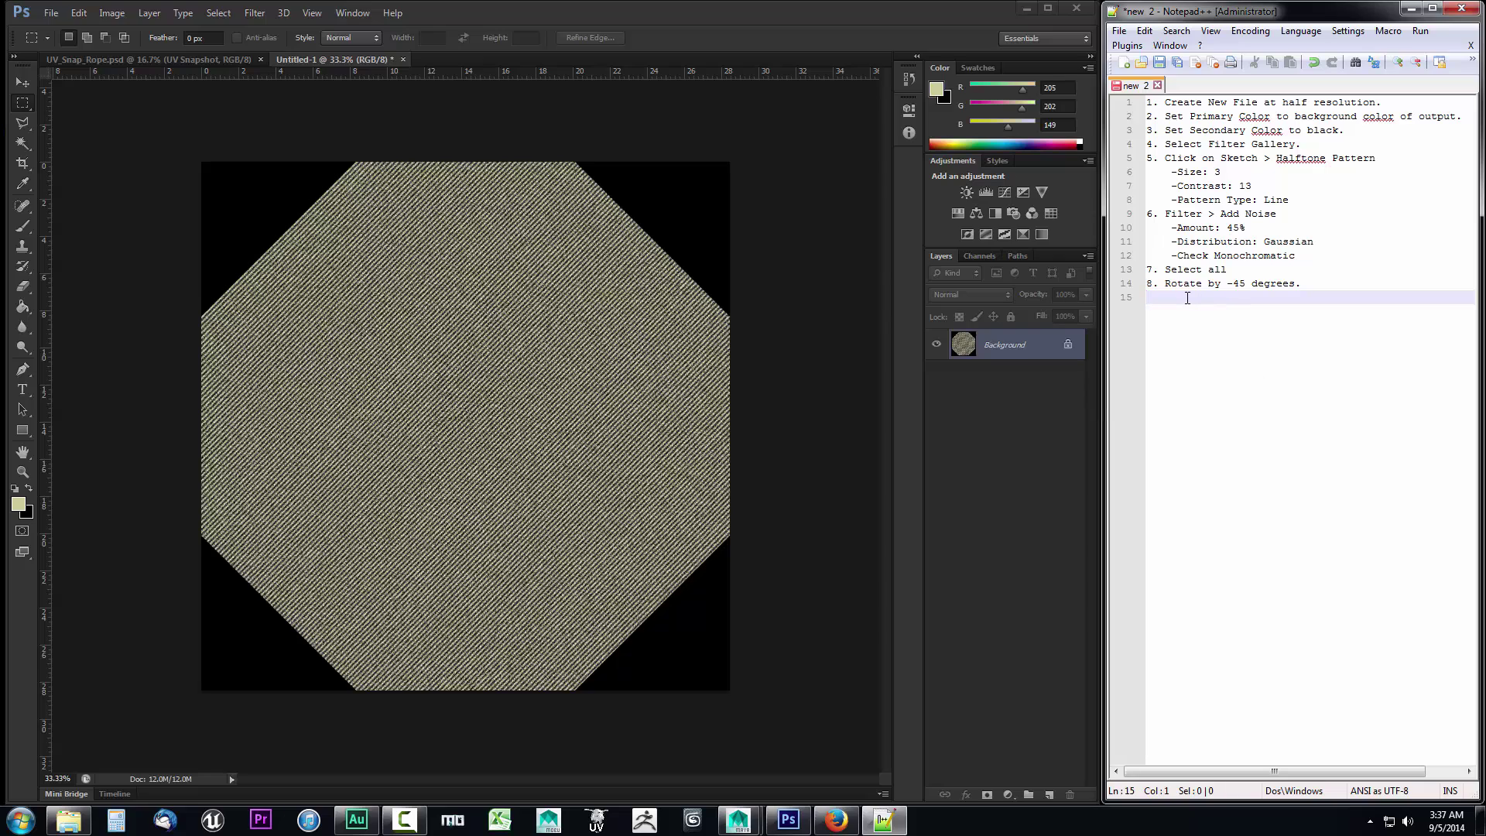
text(Select necessary portion from middle.)
key(Return)
Select a narrow horizontal strip across the full width of the rotated pattern, just above the middle of the Photoshop canvas.
click(238, 425)
drag(191, 384, 739, 422)
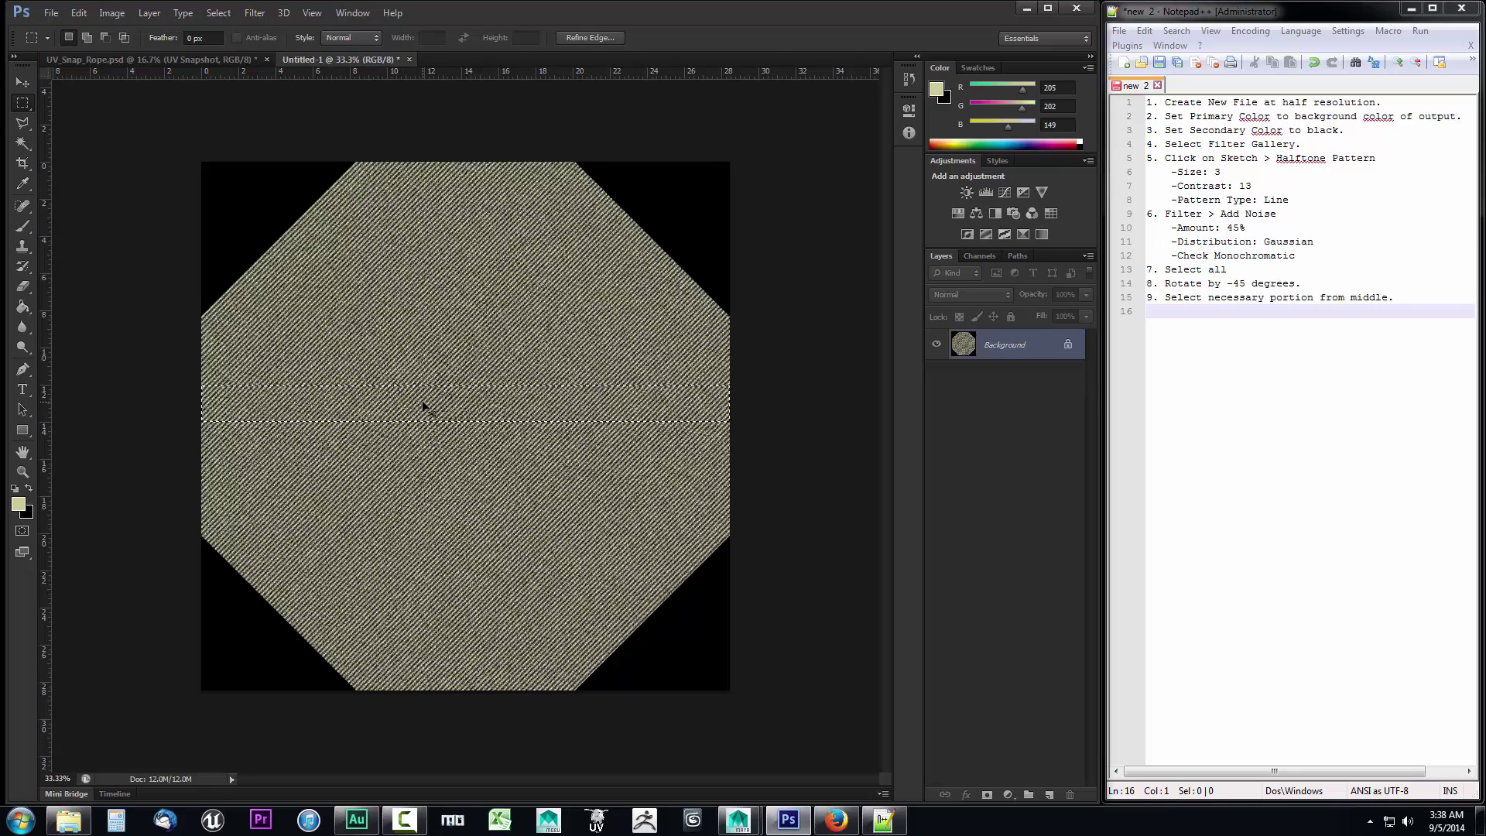
Paste the copied pattern strip onto Layer 2 of the UV_Snap_Rope.psd document.
click(142, 59)
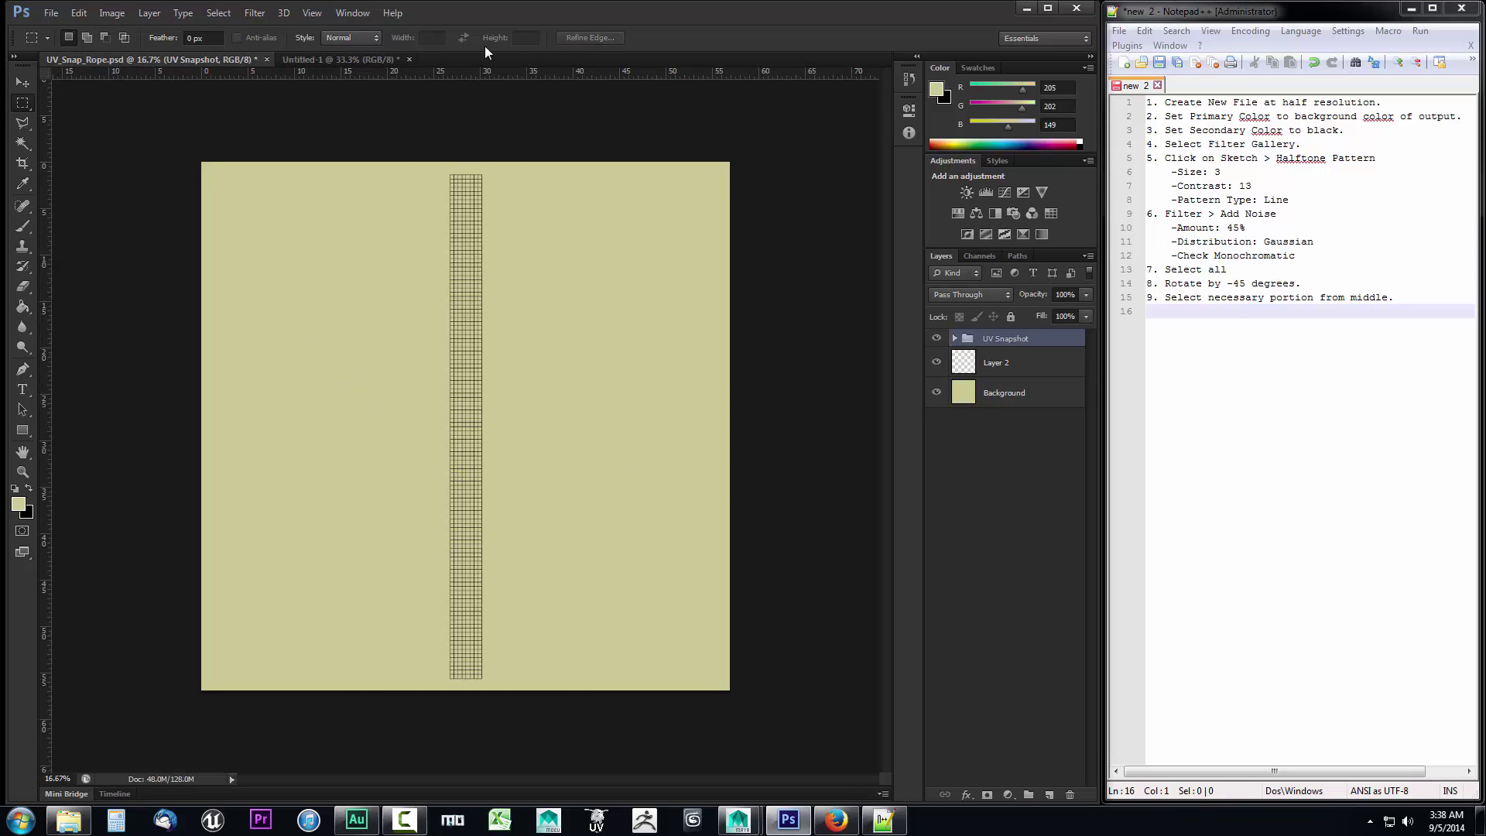
click(337, 61)
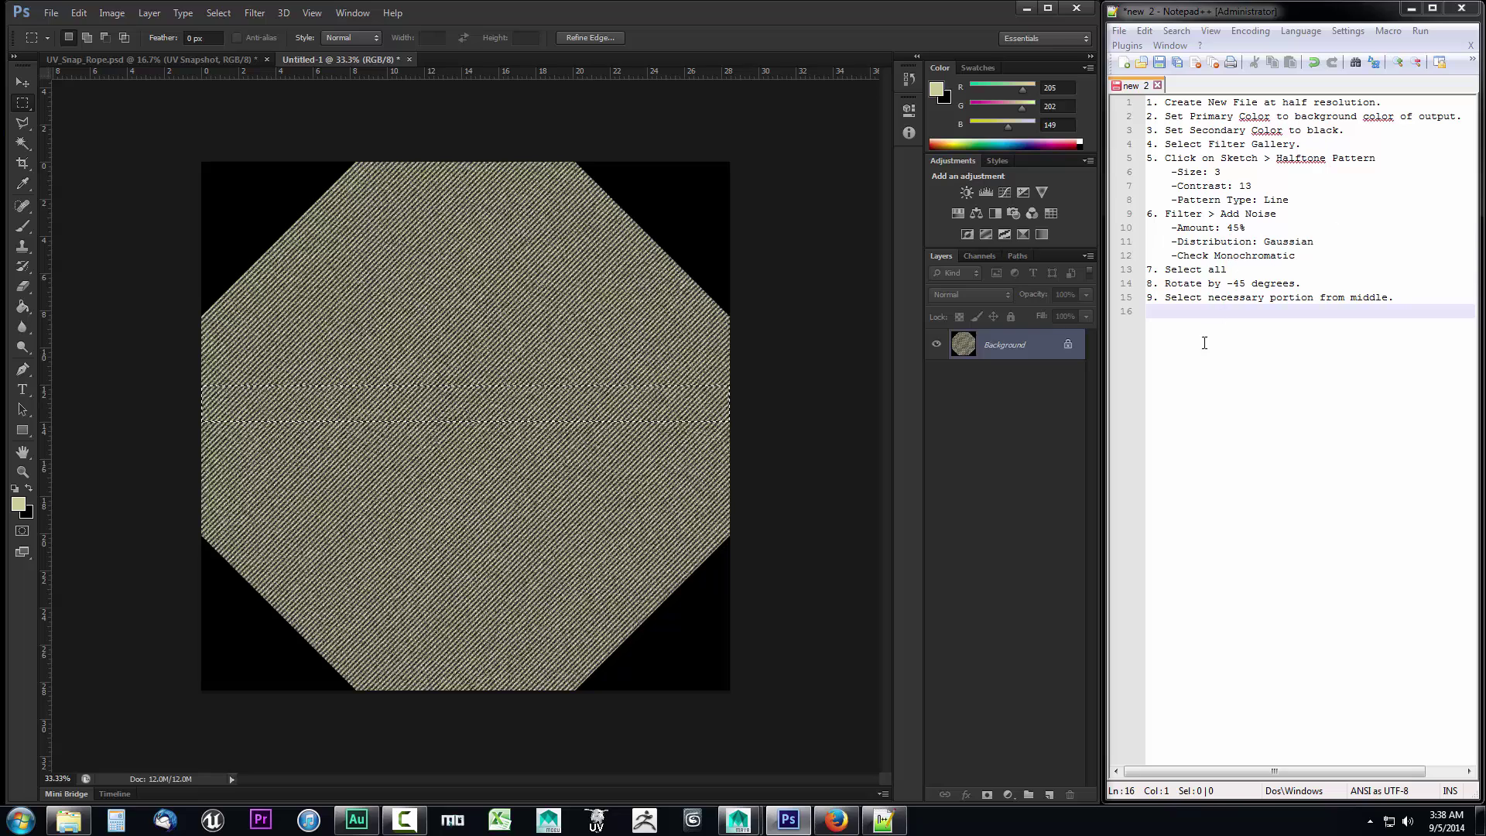
click(201, 60)
click(1015, 372)
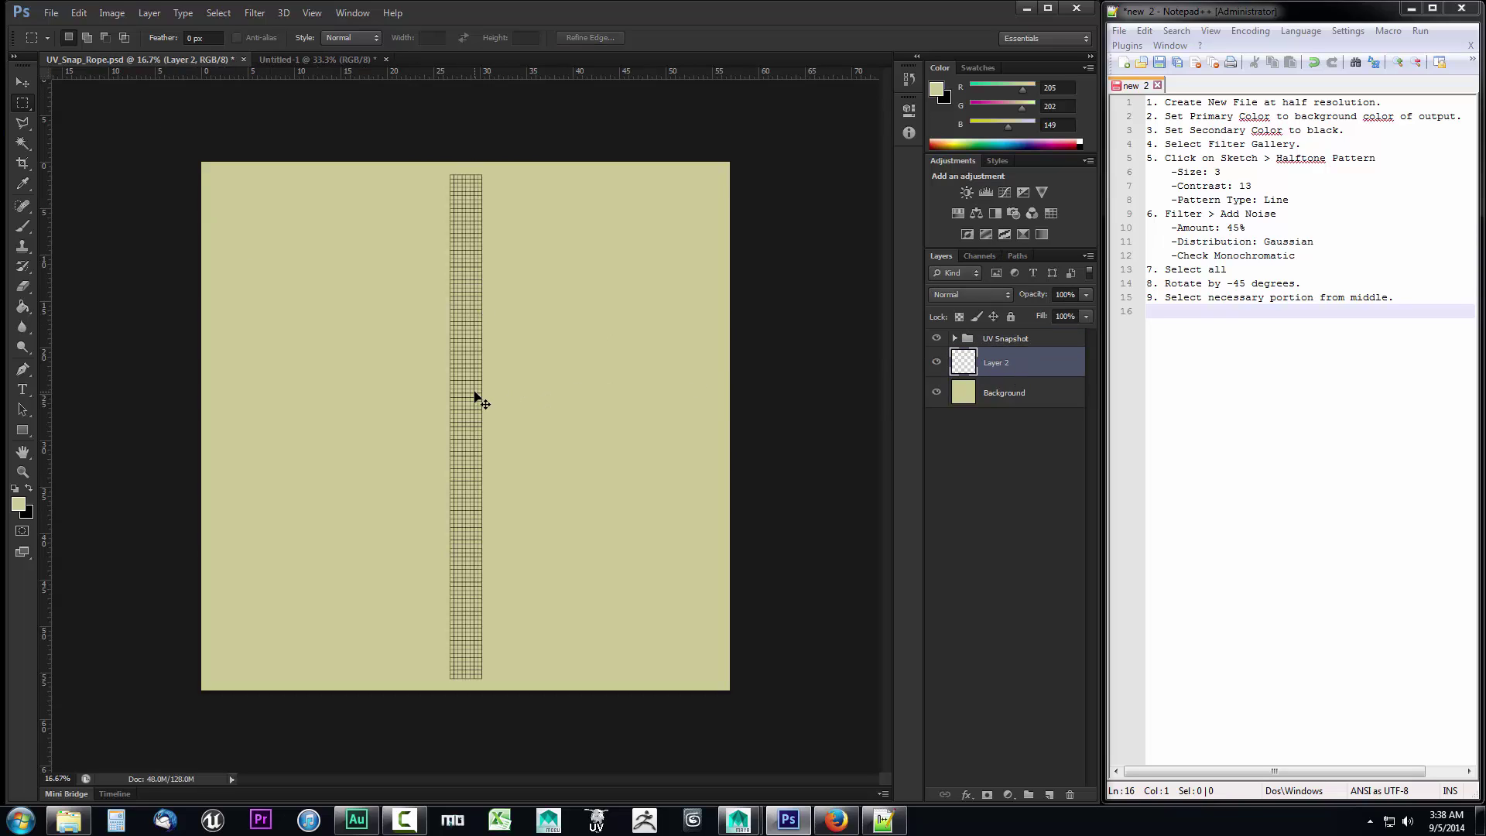
key(ctrl+v)
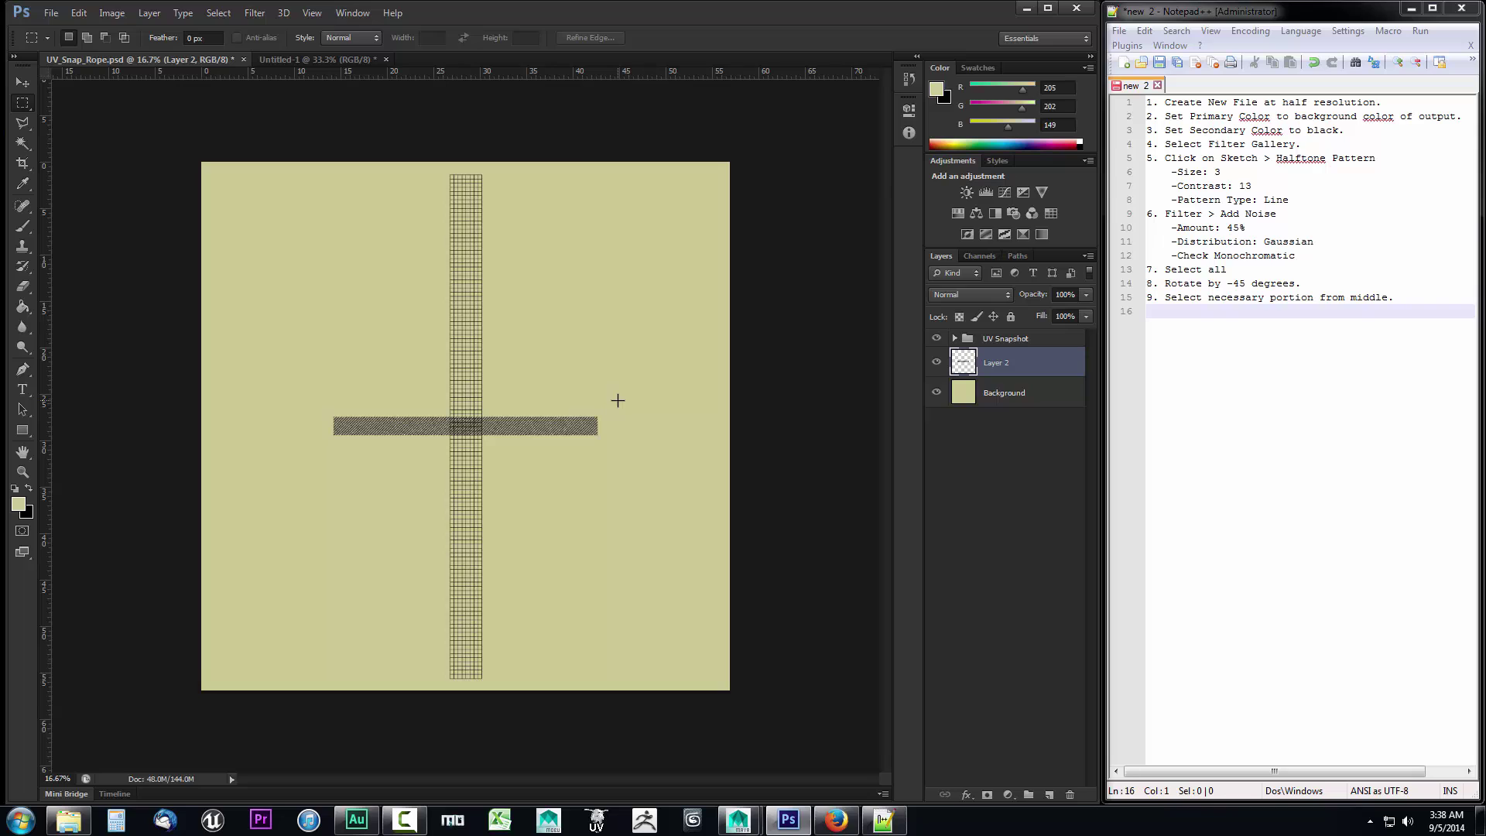
Rotate the pasted strip by -90 degrees, scale it to about 194% so it covers the UV grid, and hide the UV Snapshot group.
key(ctrl+t)
mouse_move(623, 411)
mouse_down()
mouse_move(600, 375)
mouse_move(488, 357)
mouse_move(464, 333)
mouse_move(470, 294)
mouse_up()
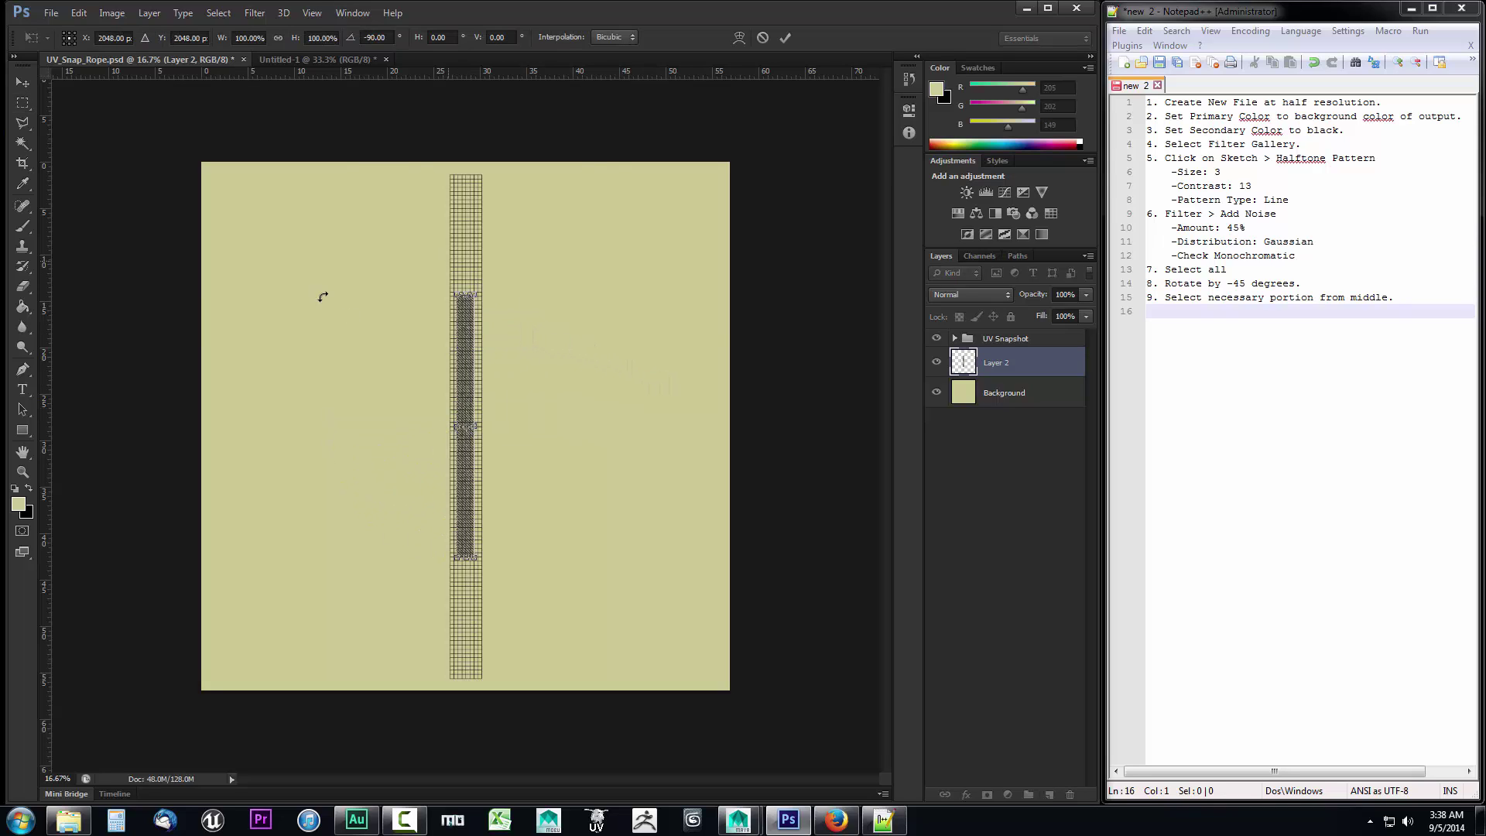
mouse_move(508, 276)
mouse_down()
mouse_move(581, 394)
mouse_move(571, 335)
mouse_move(499, 300)
mouse_up()
drag(475, 293, 614, 177)
drag(465, 354, 465, 355)
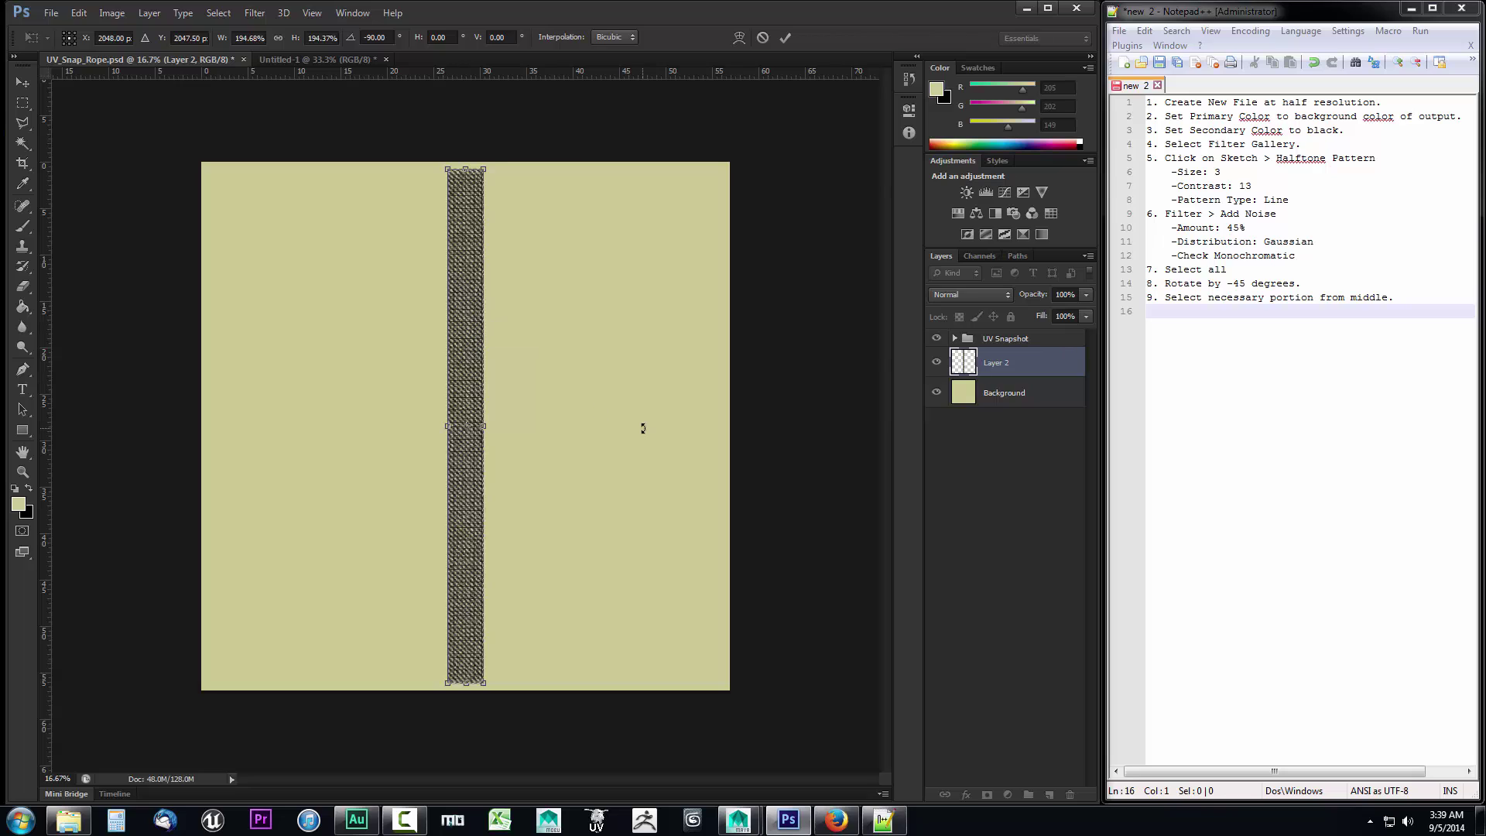
key(Return)
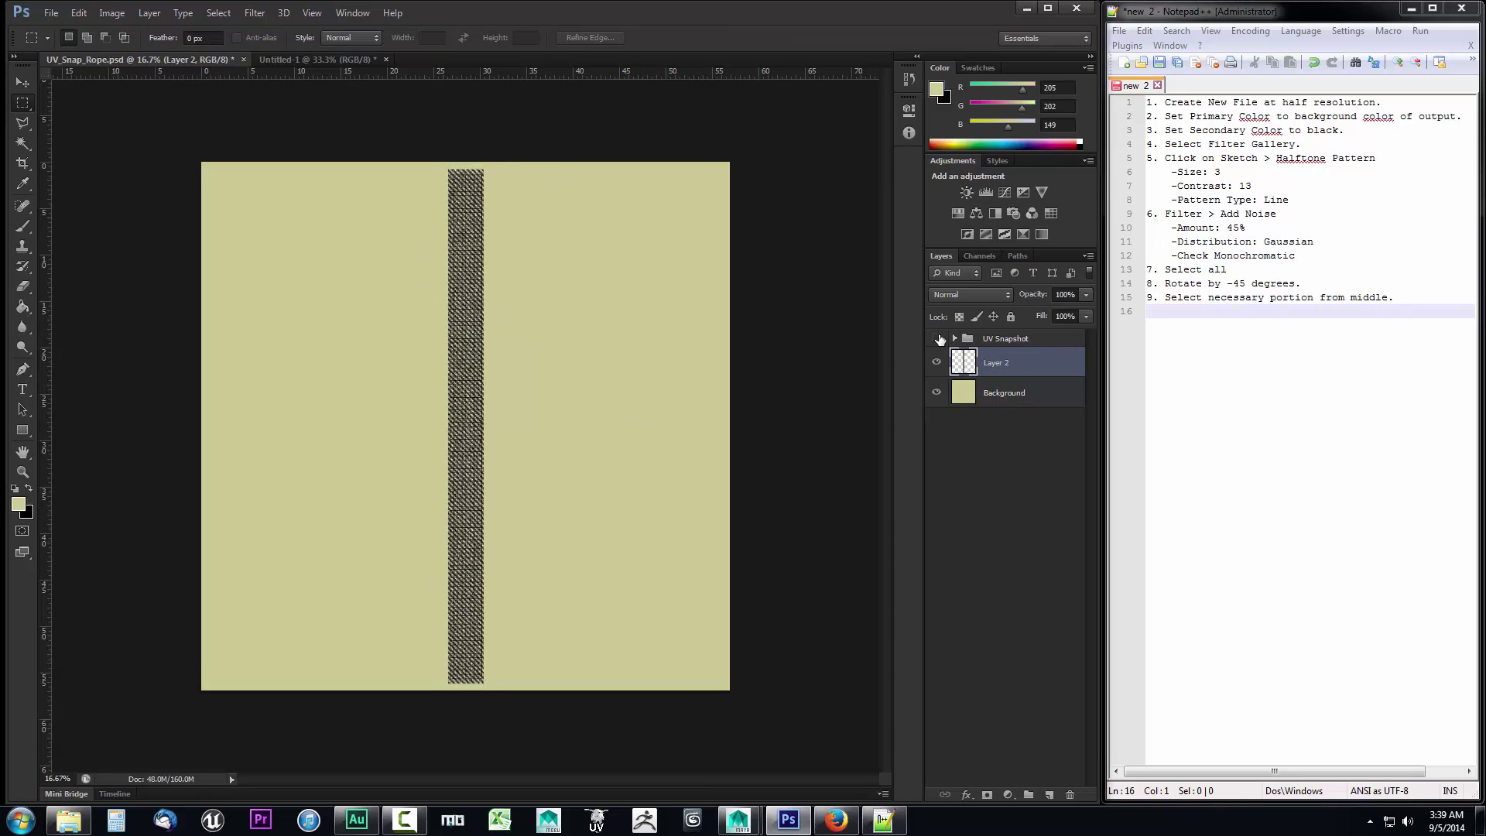
click(936, 338)
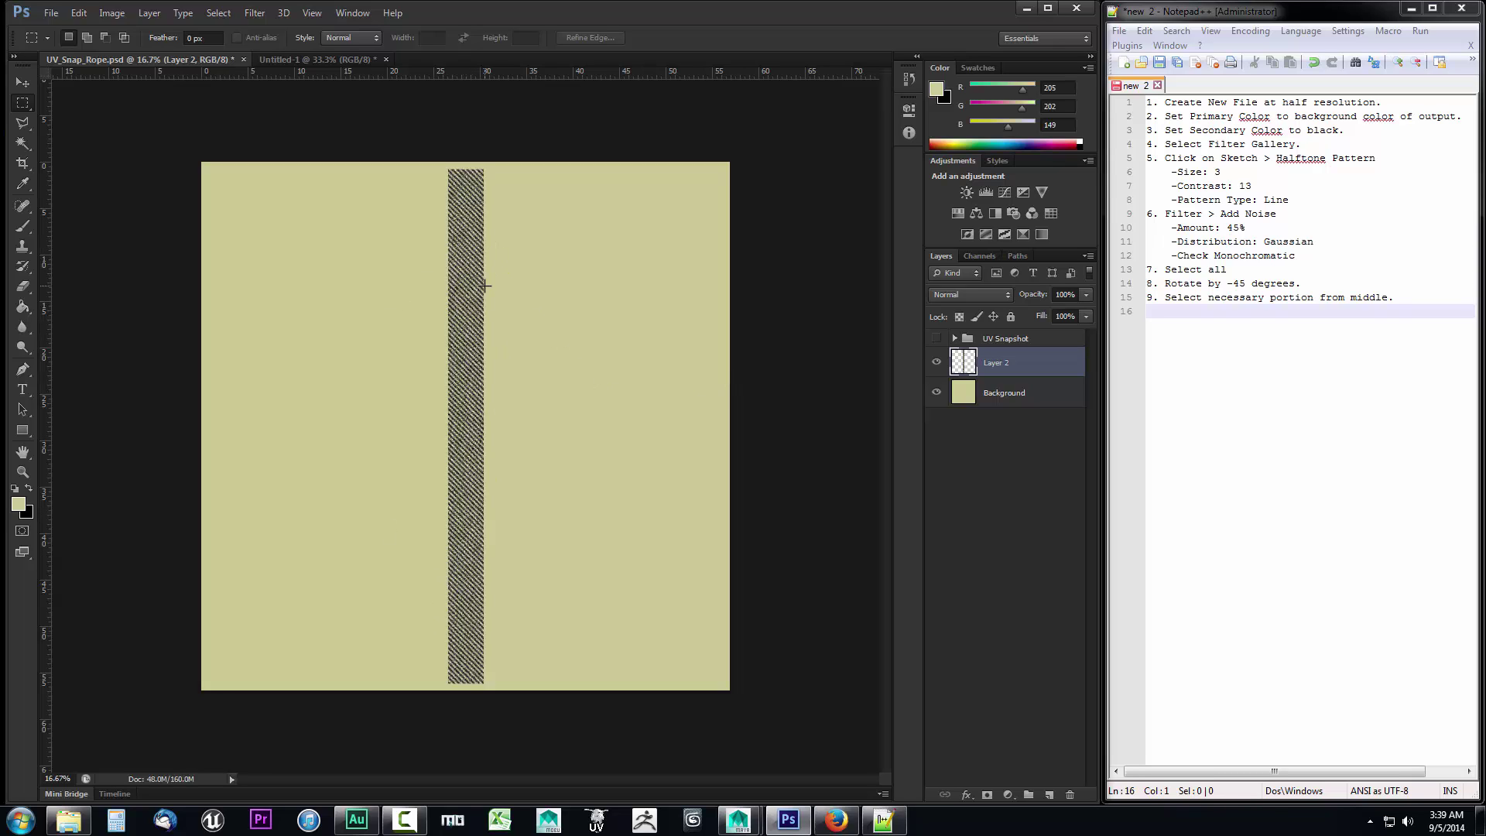
Save a JPEG copy named Rope_d in the MayaSwordTutorial project's sourceimages folder at maximum quality 12.
click(58, 17)
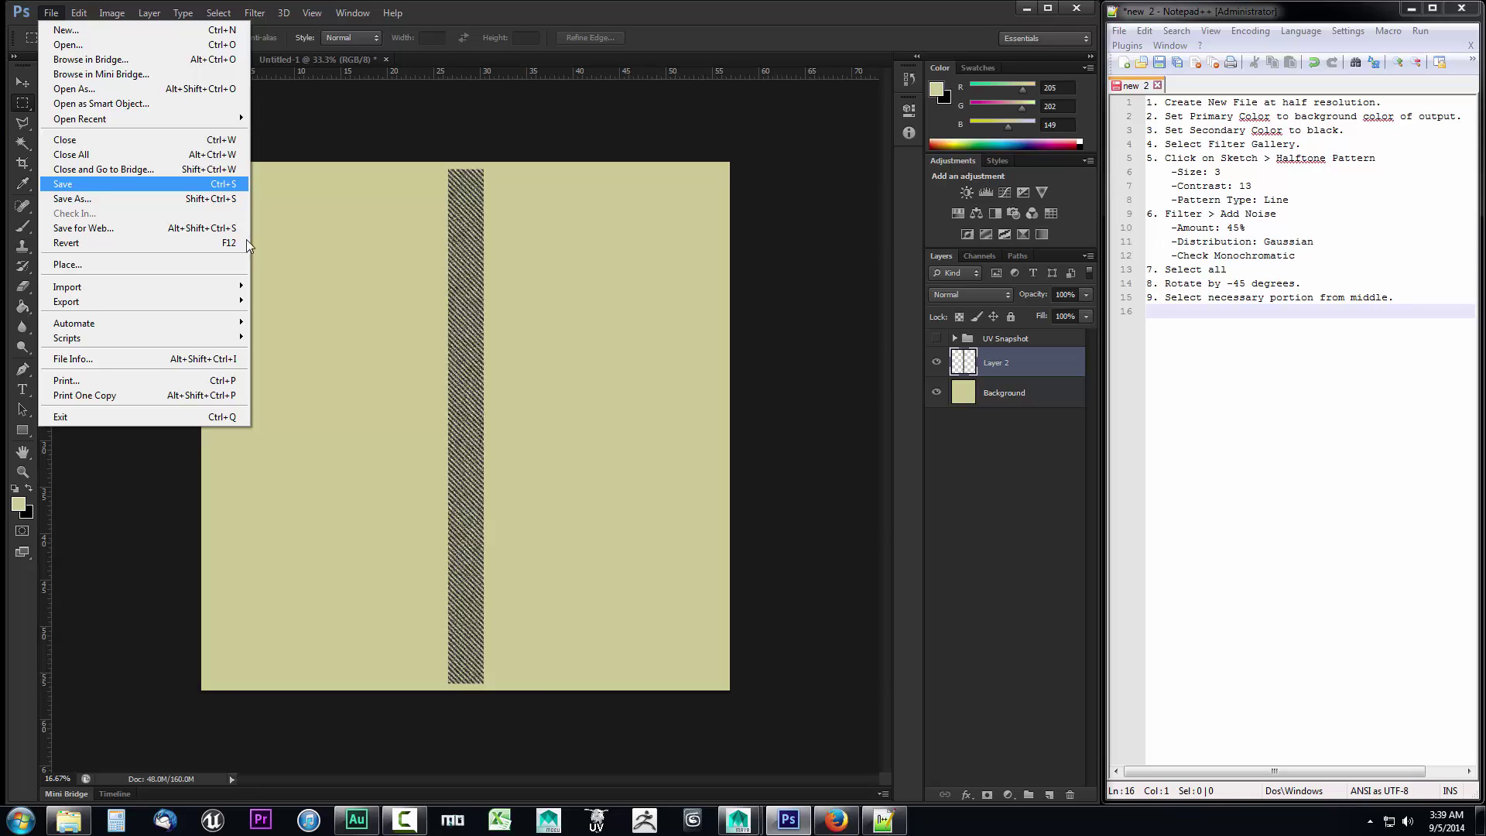
click(68, 198)
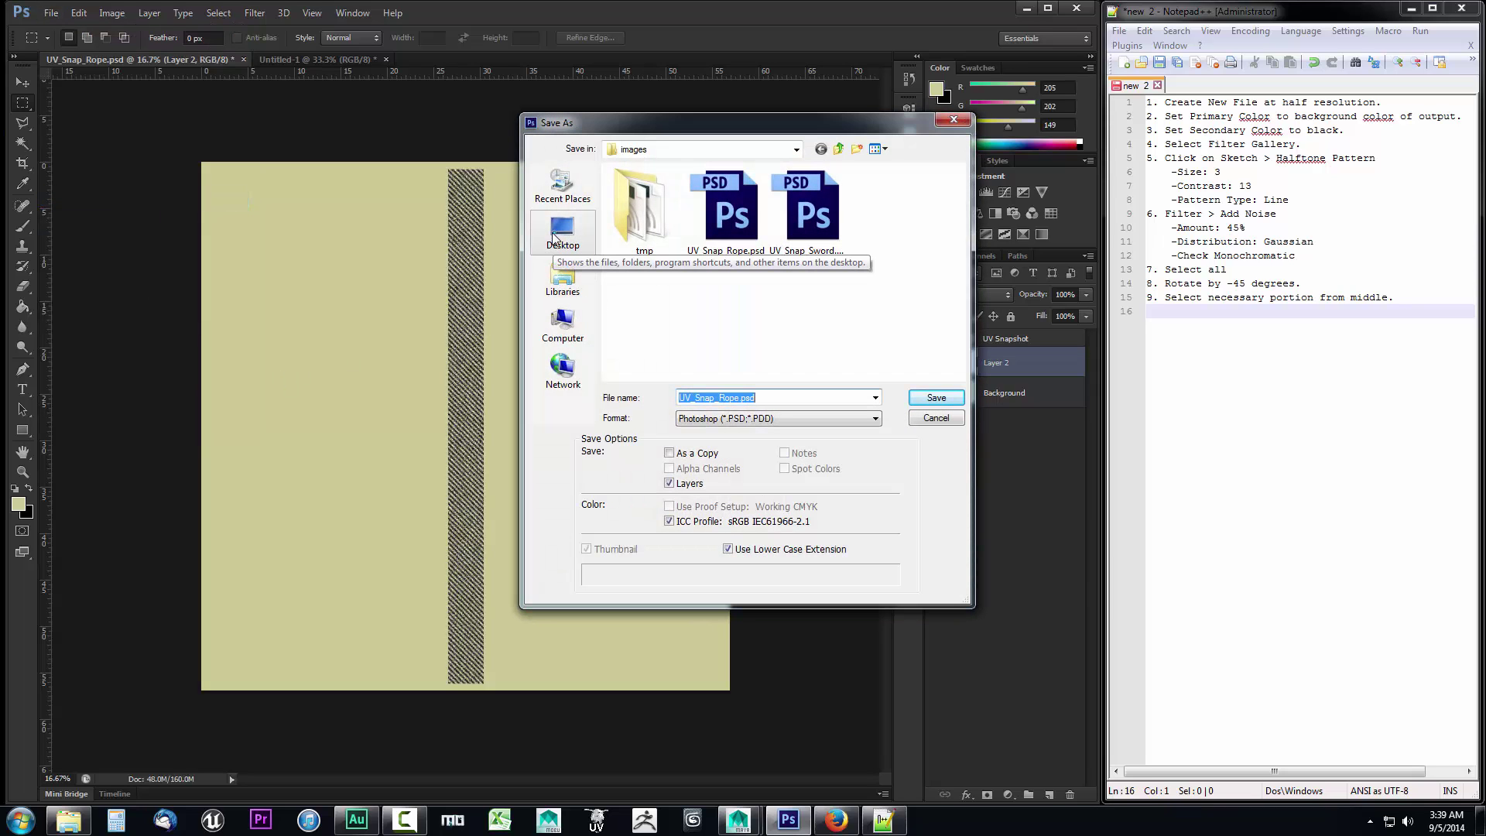
click(838, 149)
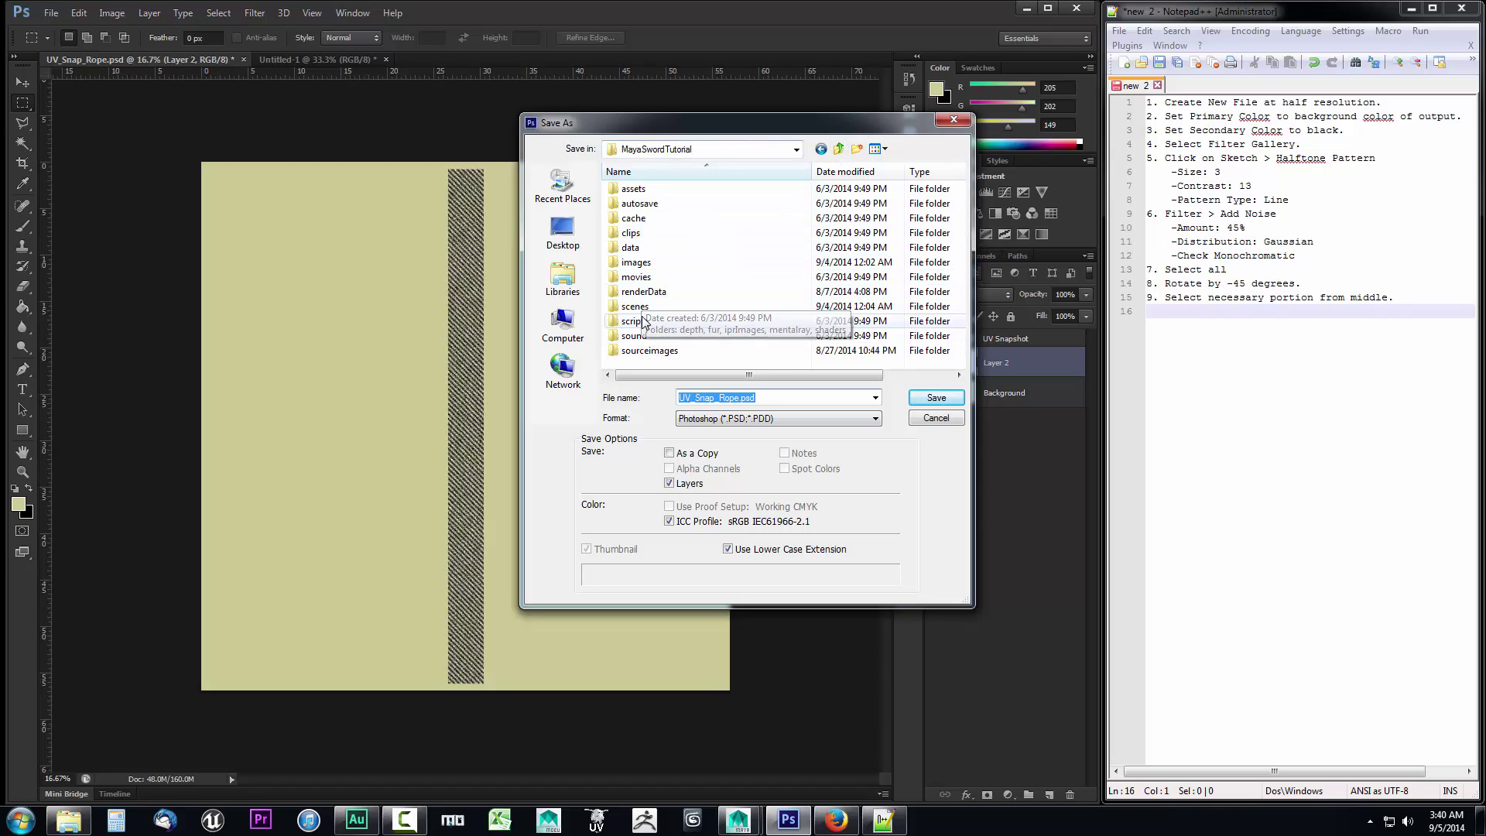
double_click(649, 351)
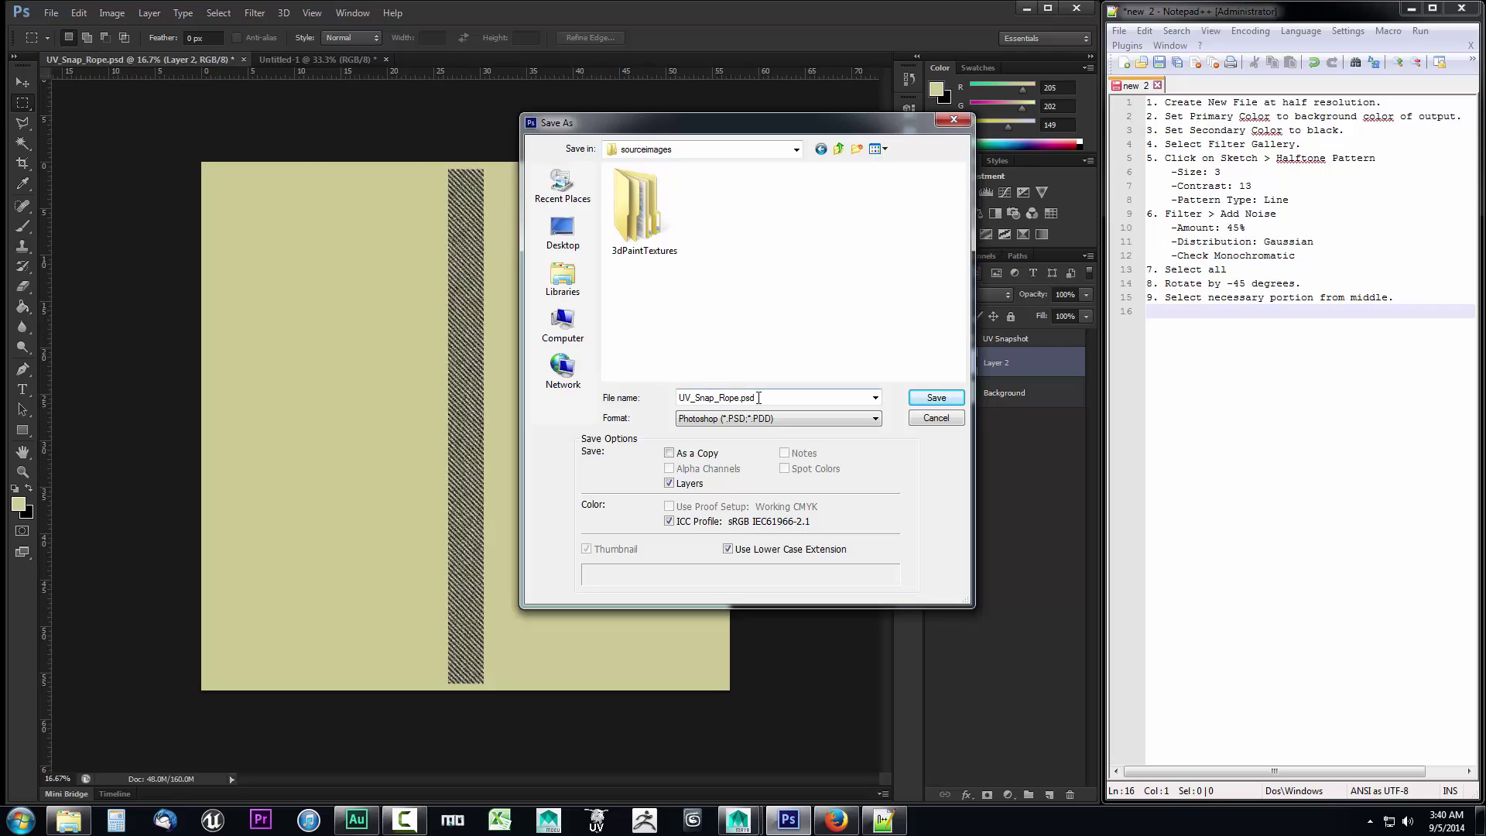
text(Rope_d)
click(711, 419)
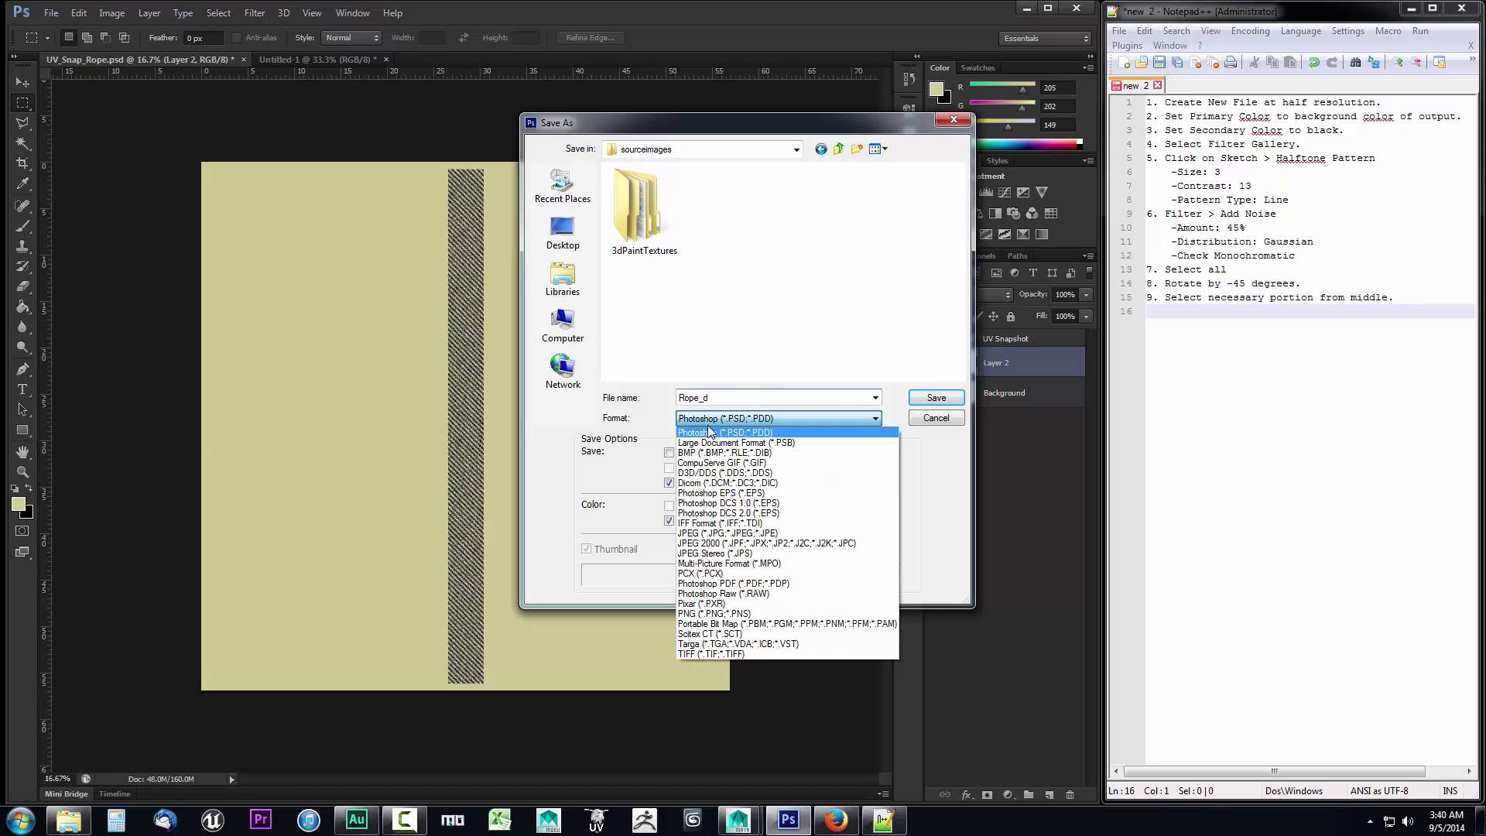
click(724, 533)
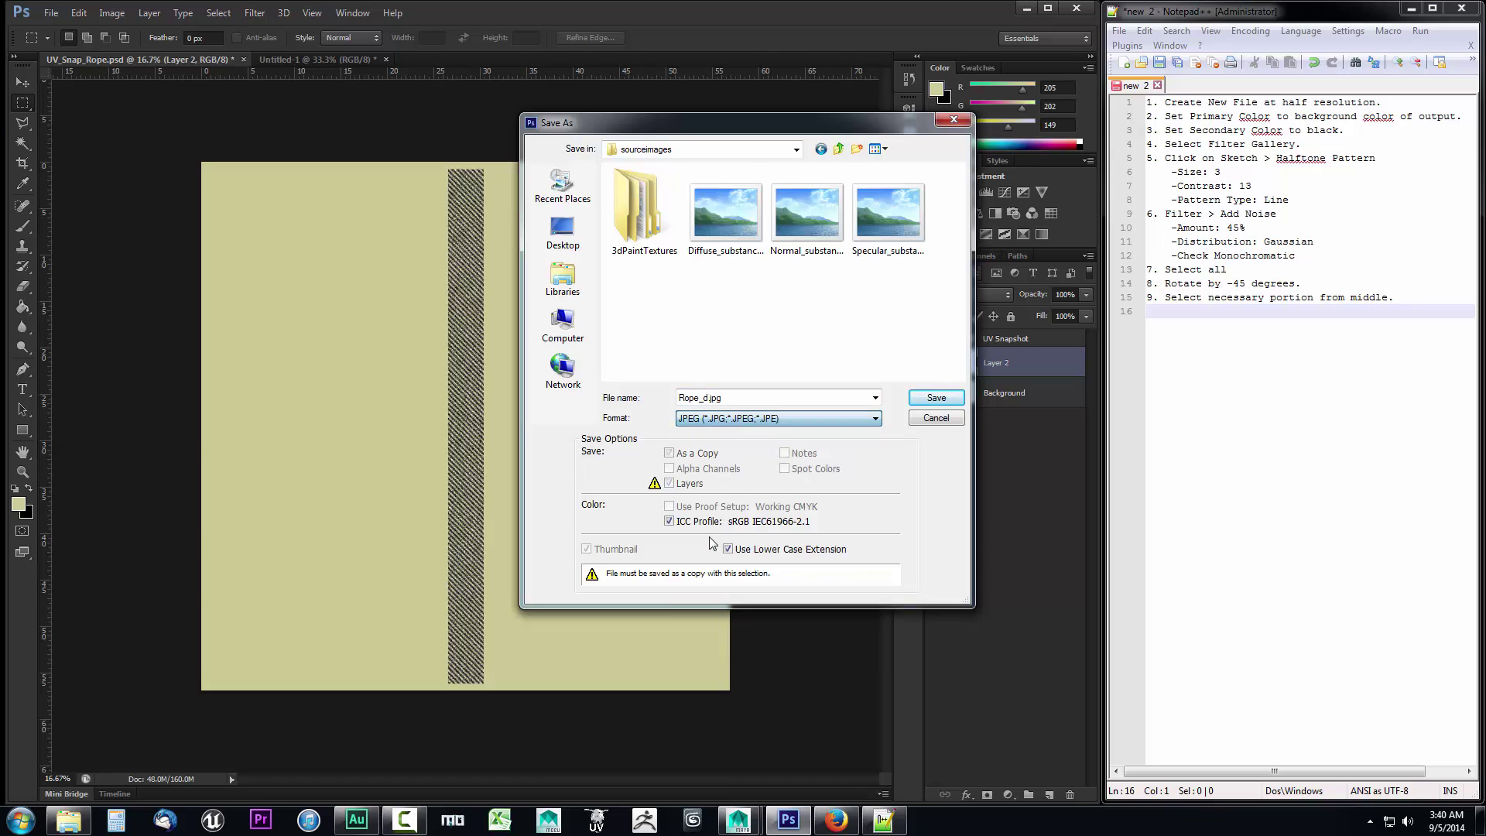
click(935, 399)
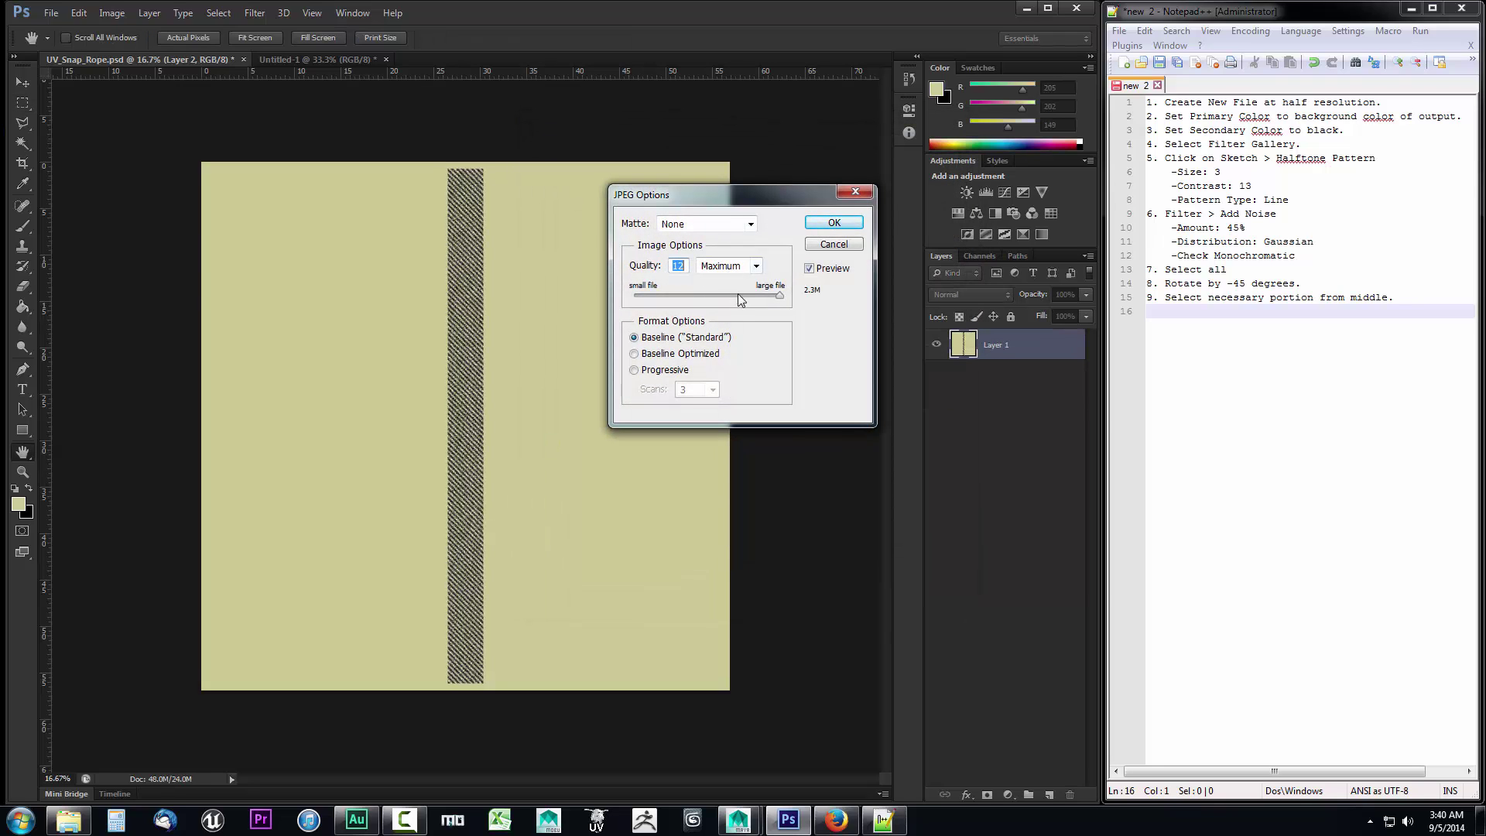
click(841, 221)
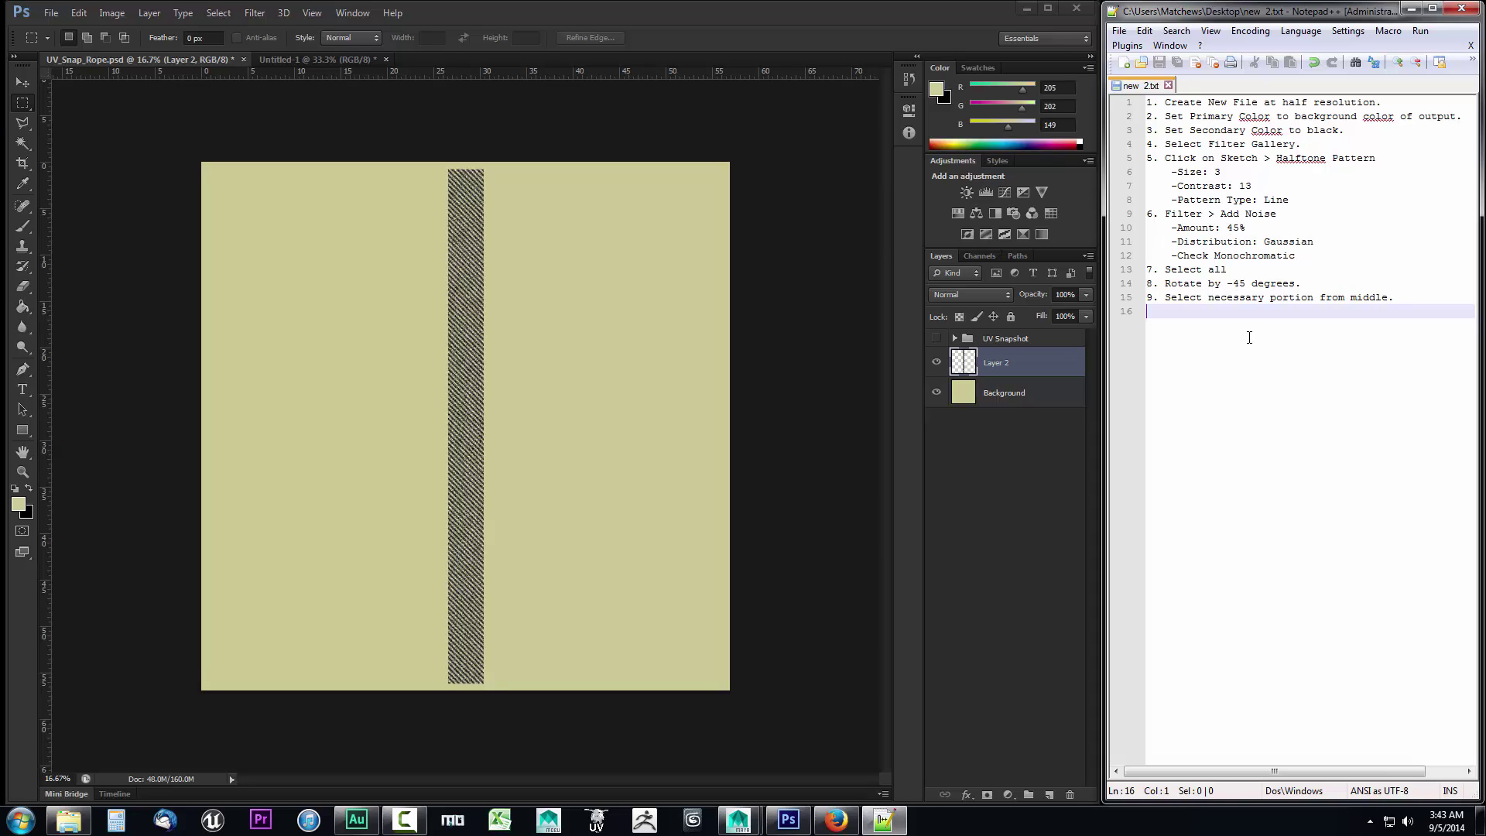
Start saving the Notepad++ list under a new name and create a texture_instructions folder inside the desktop's MayaSwordTutorial folder.
click(1119, 31)
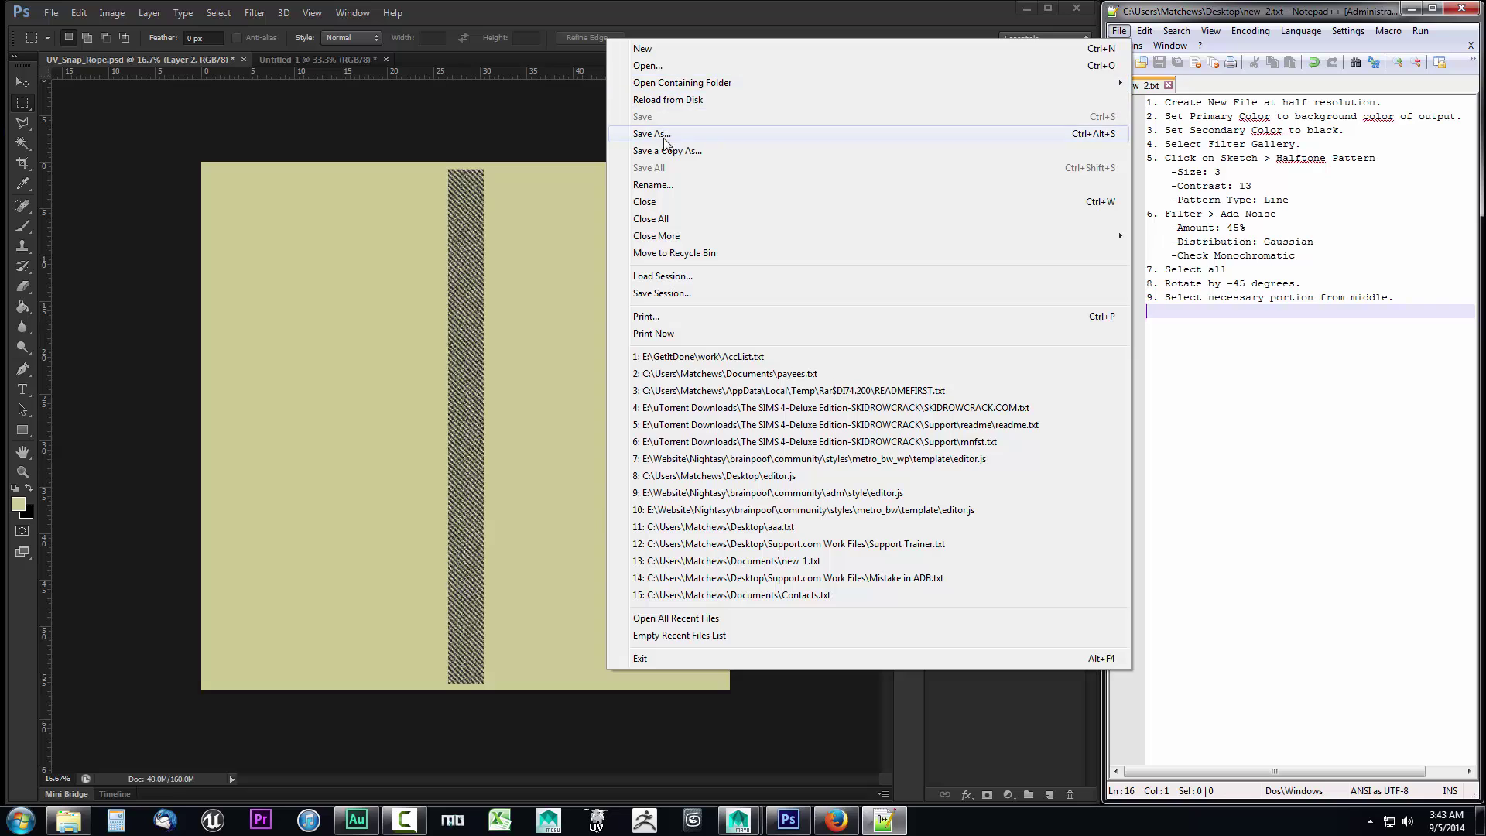
click(663, 135)
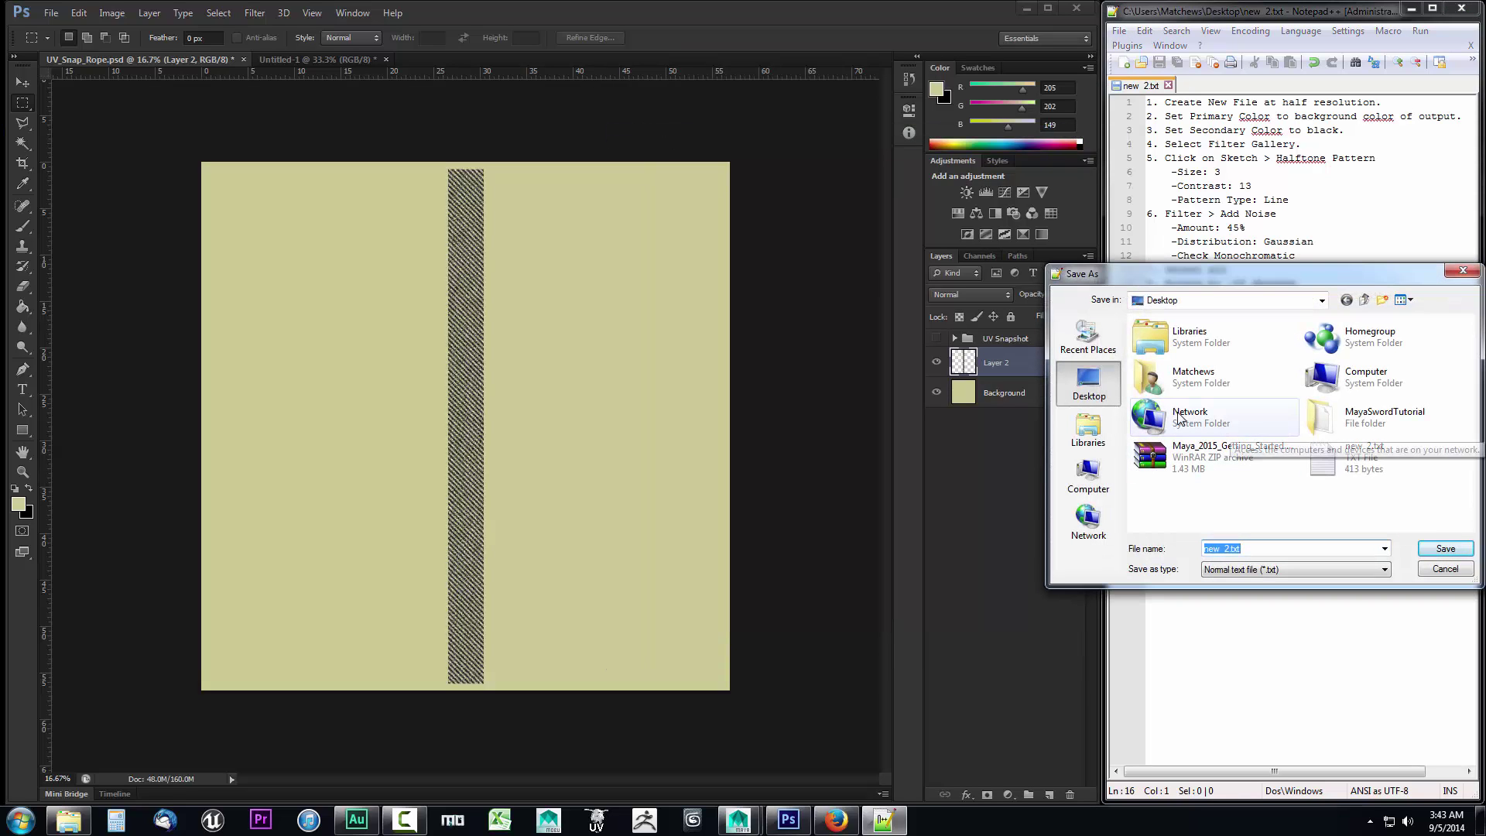
double_click(1361, 417)
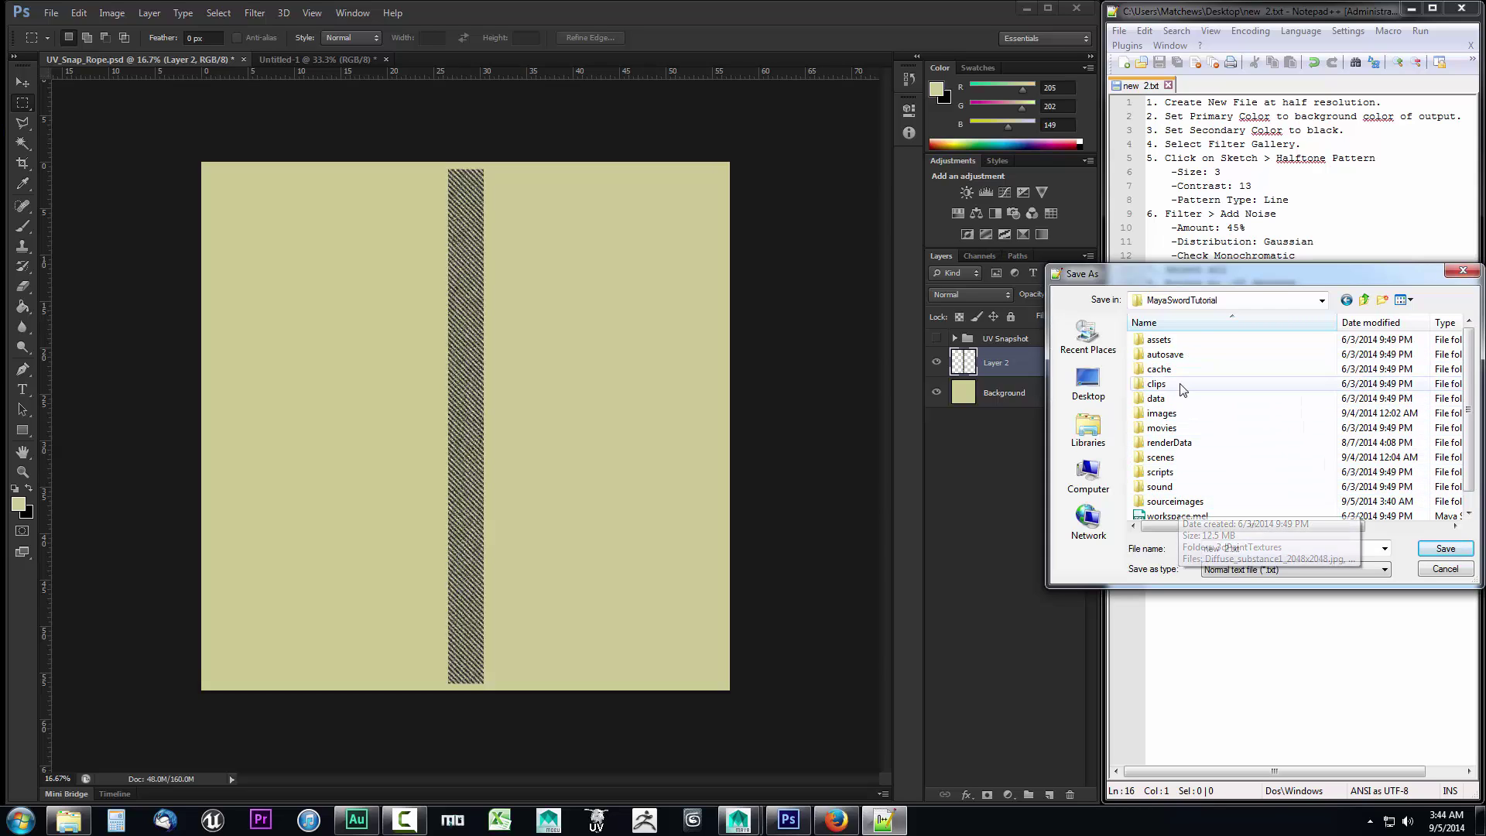
drag(1161, 273, 939, 246)
click(997, 489)
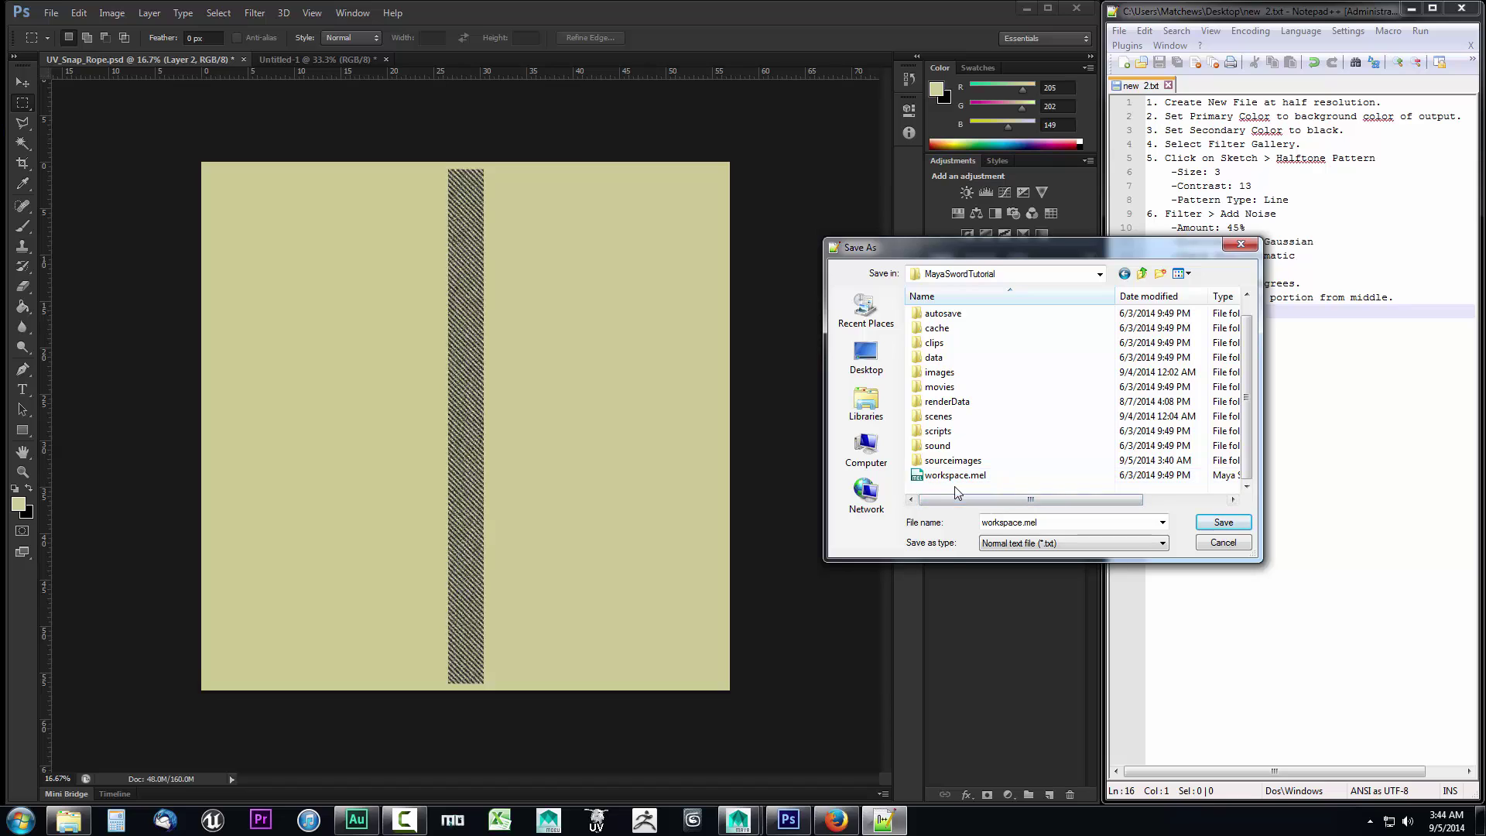
right_click(954, 486)
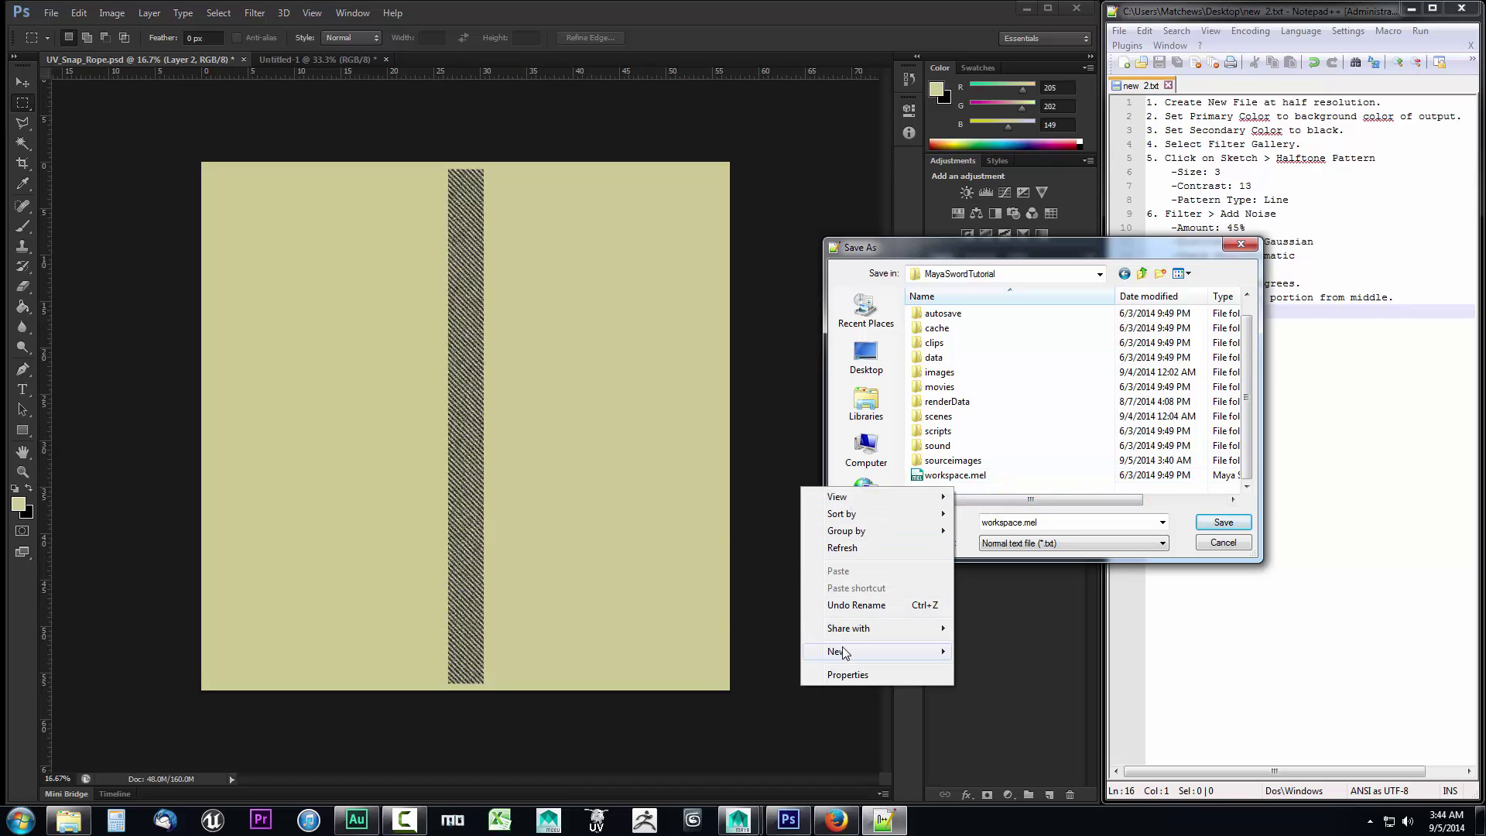
mouse_move(842, 648)
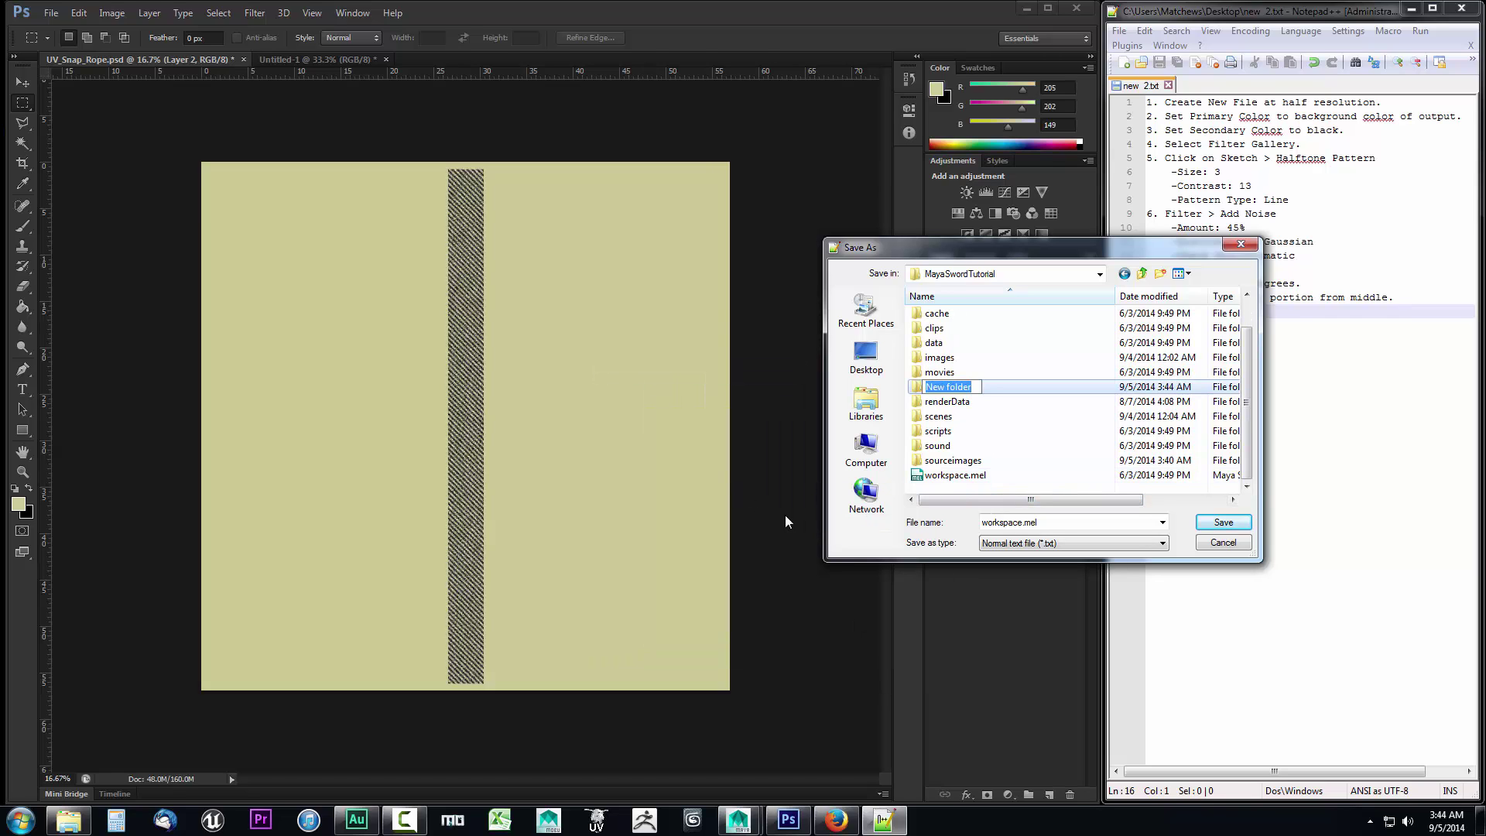
text(texture_instructions)
key(Return)
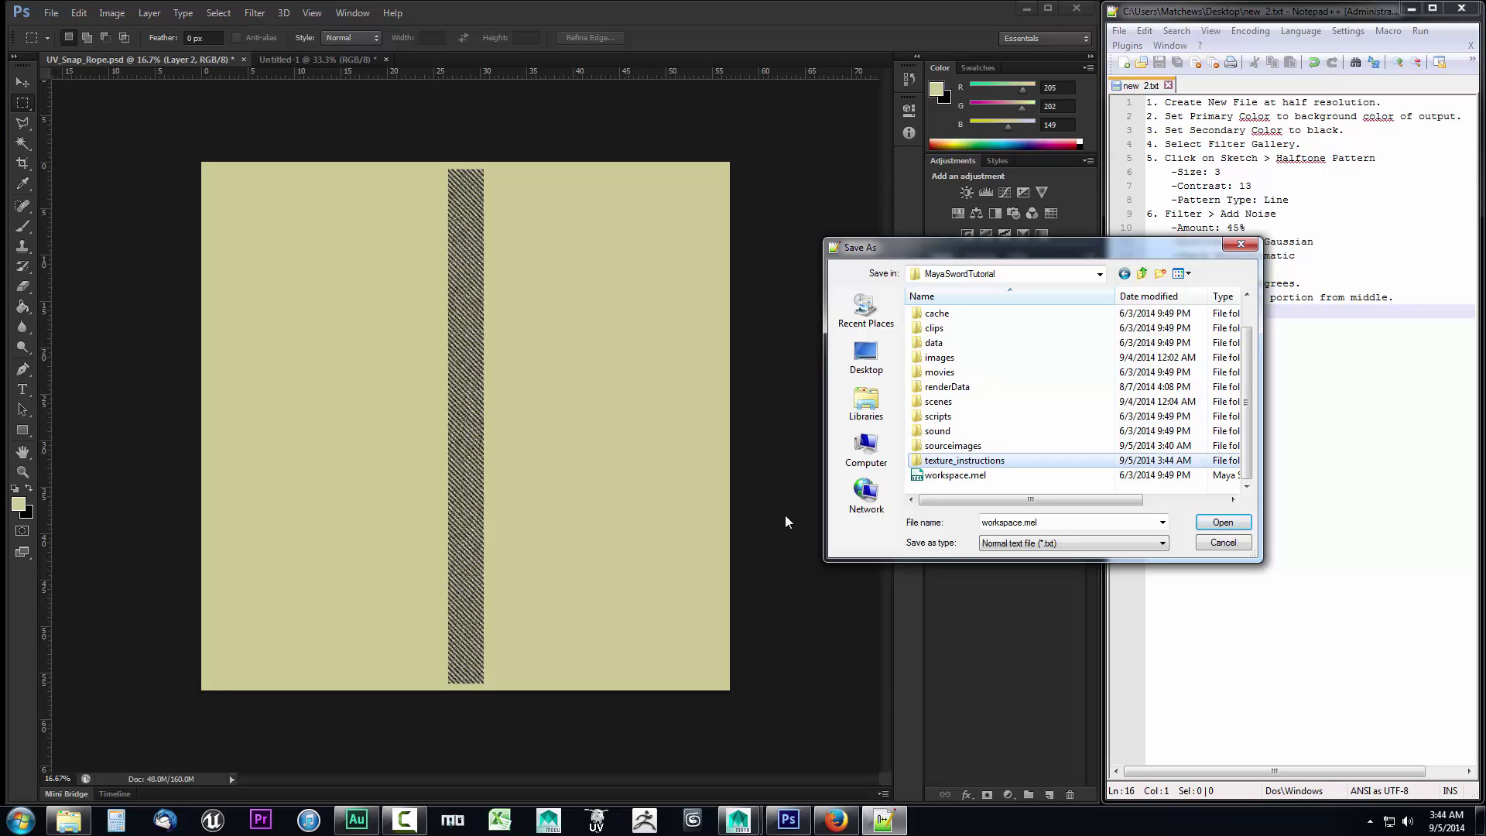
Choose the texture_instructions folder as the save location and enter a file name beginning with "rope_".
key(Return)
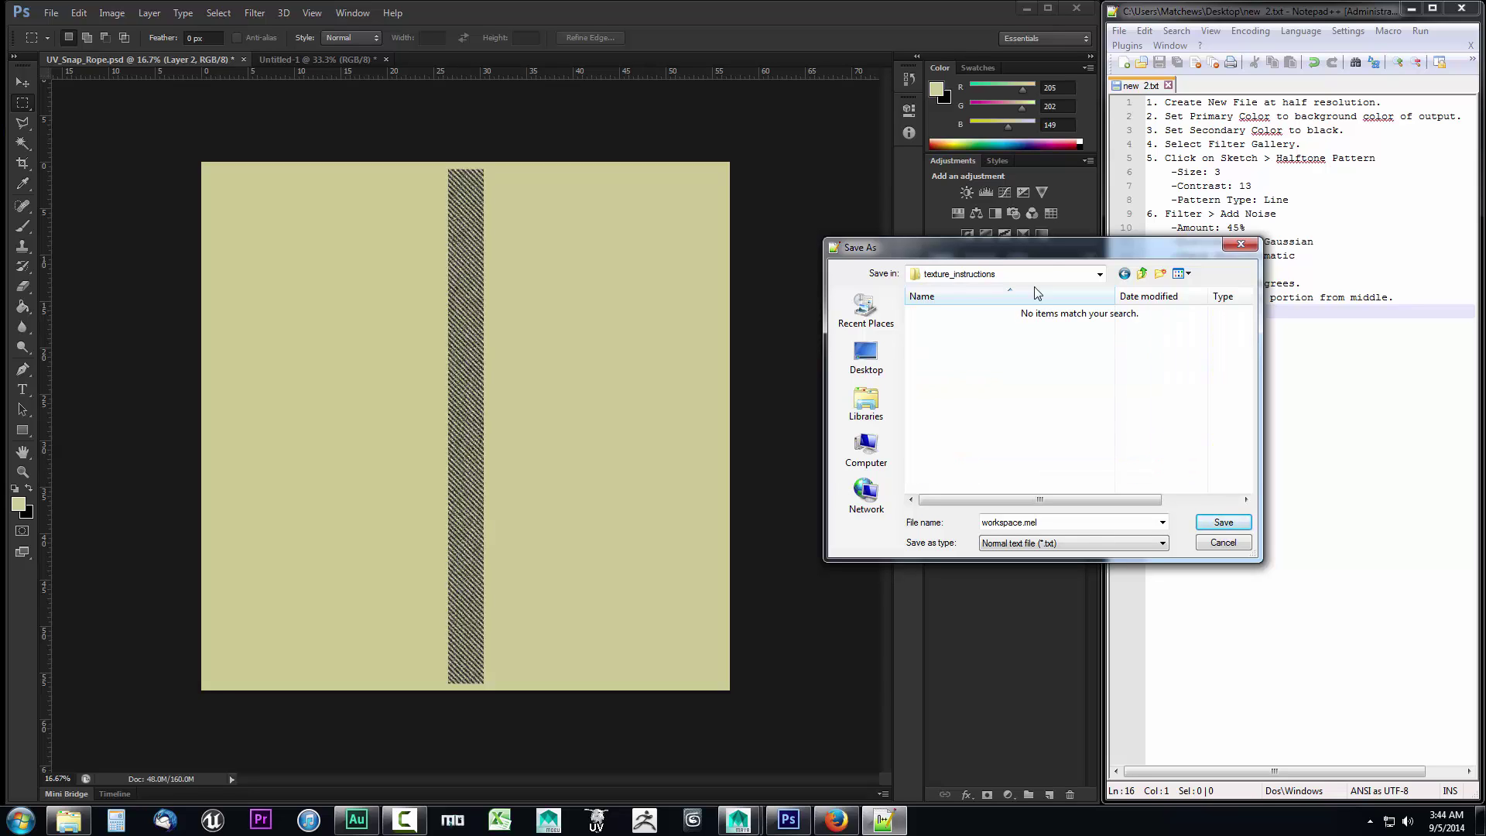
double_click(1064, 522)
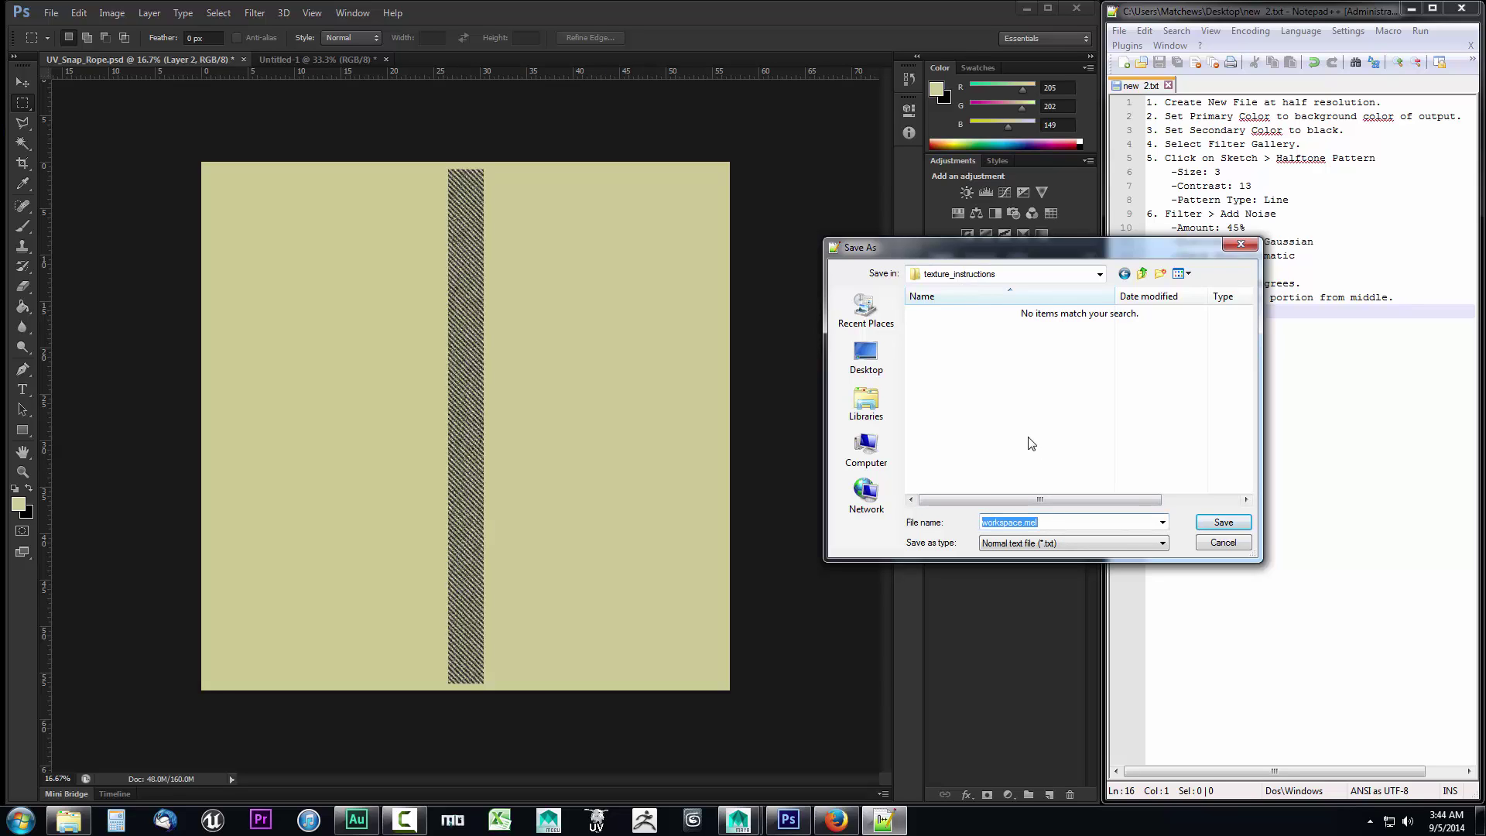
text(rod)
text(e_)
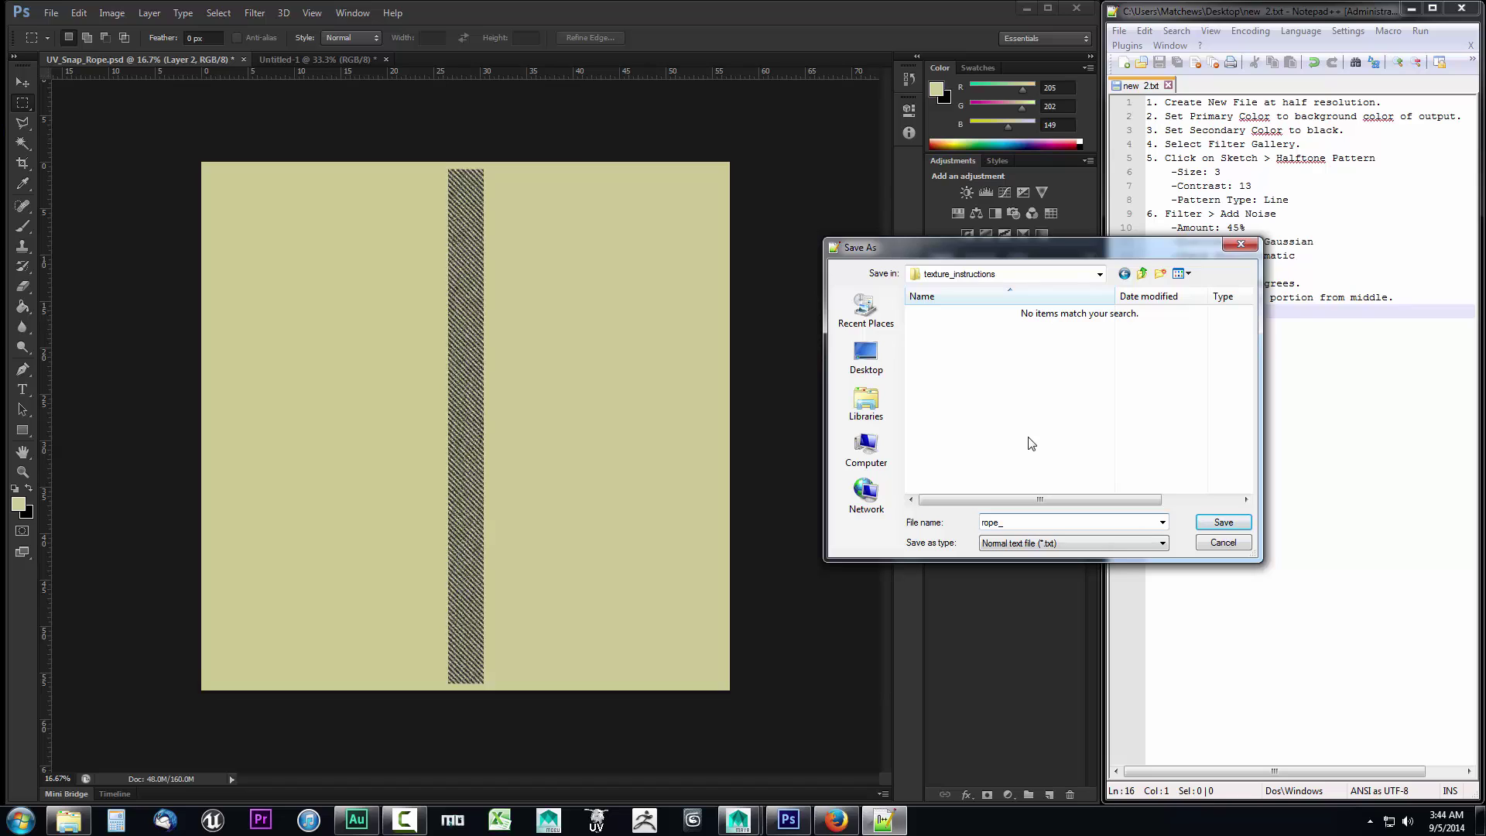